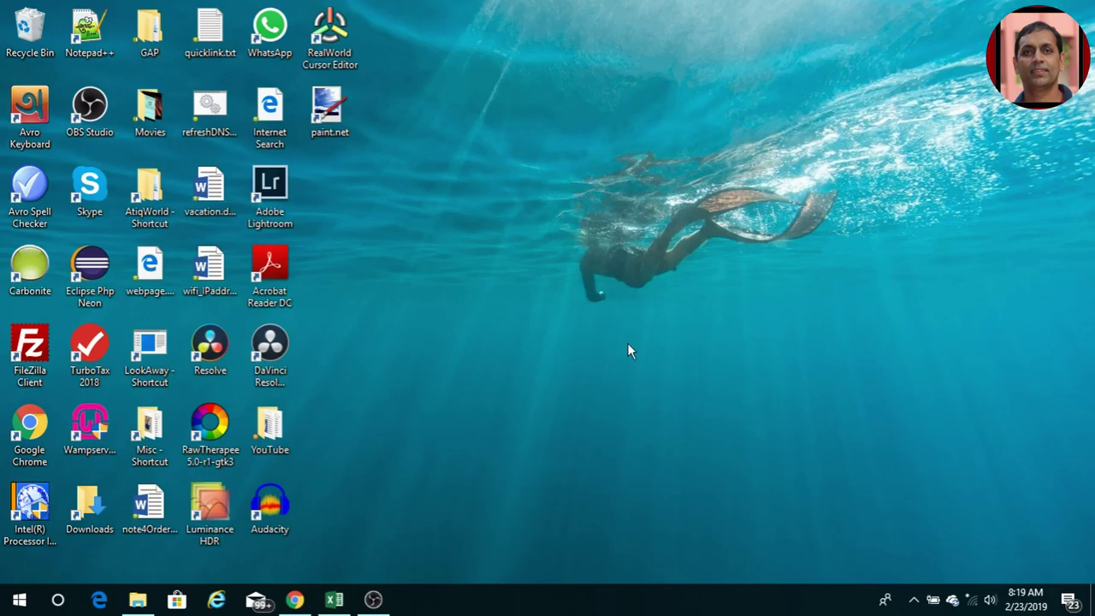
Step: Launch Microsoft Excel from the Windows Start menu
{"action": "left_click", "coordinate": [19, 606]}
{"action": "left_click", "coordinate": [384, 377]}
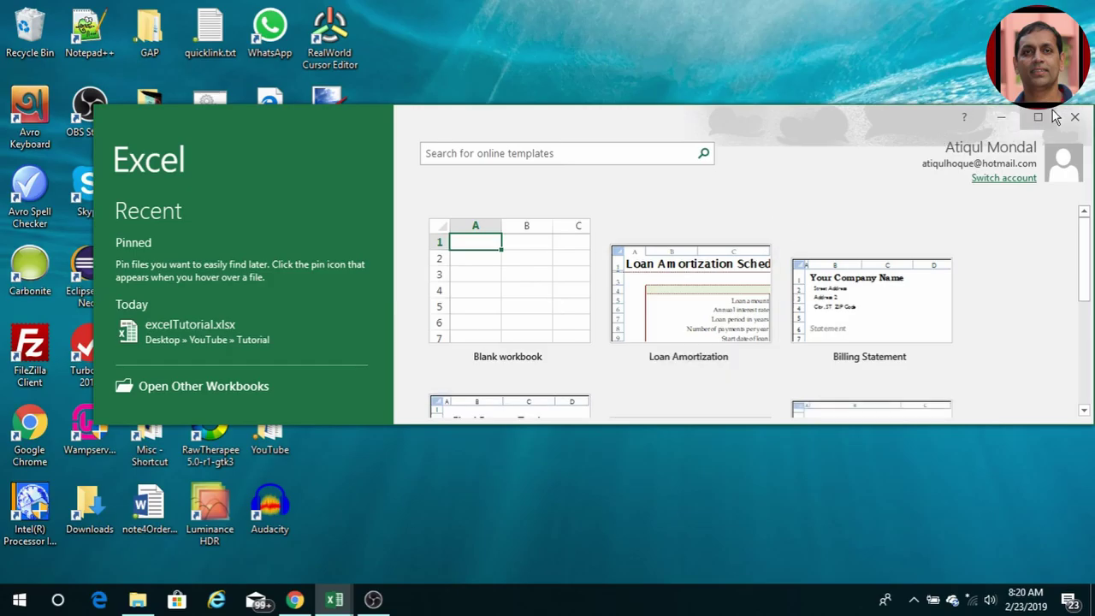
Step: Maximize the Excel start window and create a new blank workbook, Book1
{"action": "left_click", "coordinate": [1040, 120]}
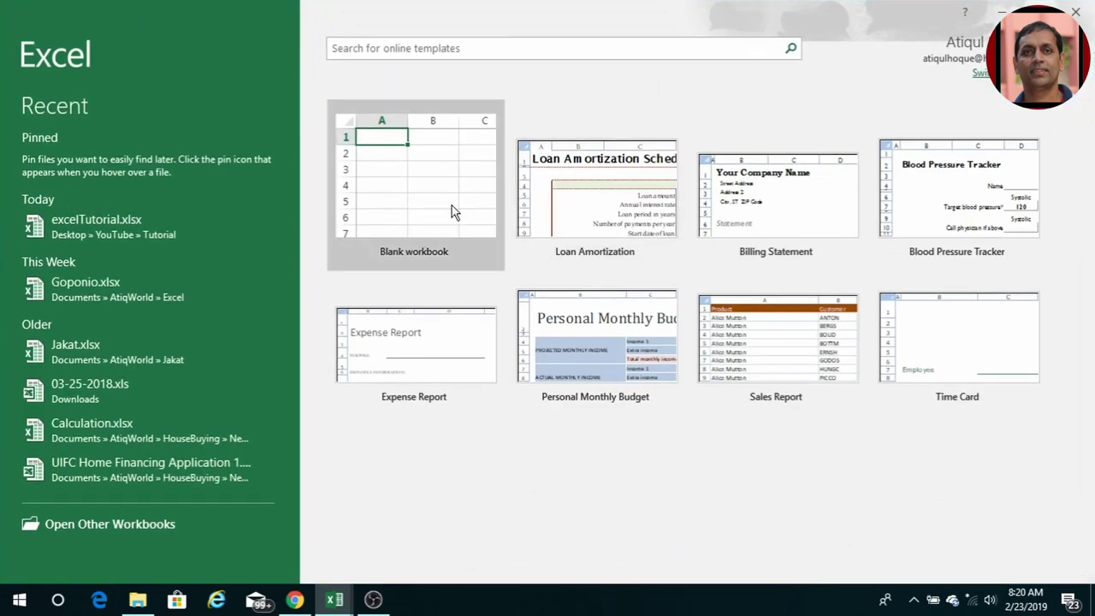
{"action": "left_click", "coordinate": [441, 208]}
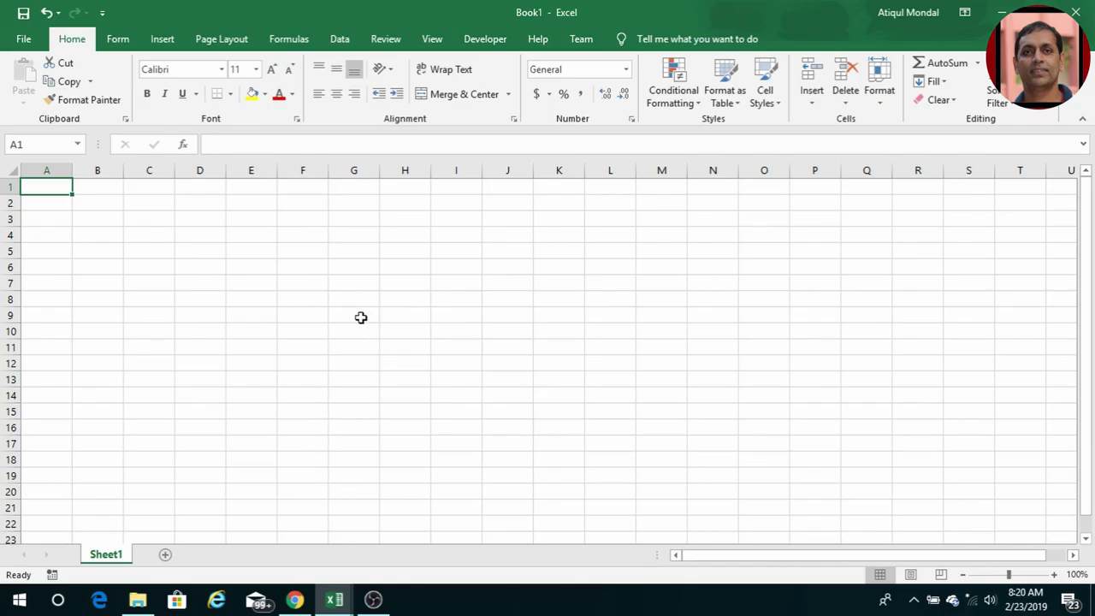
Step: Add a new worksheet and rename it 'practice'
{"action": "left_click", "coordinate": [165, 556]}
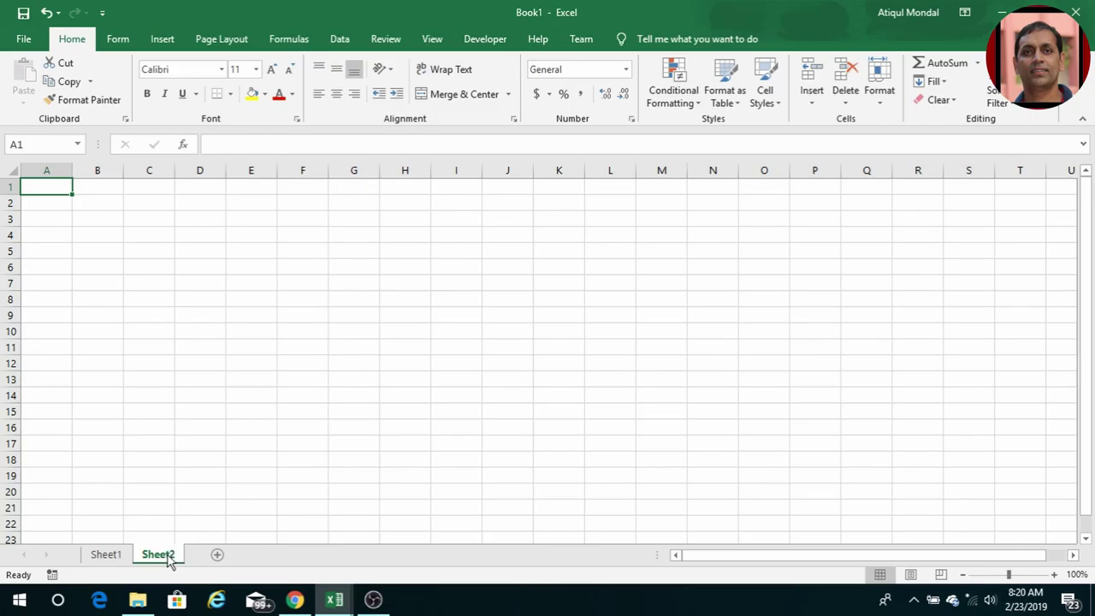
{"action": "double_click", "coordinate": [163, 555]}
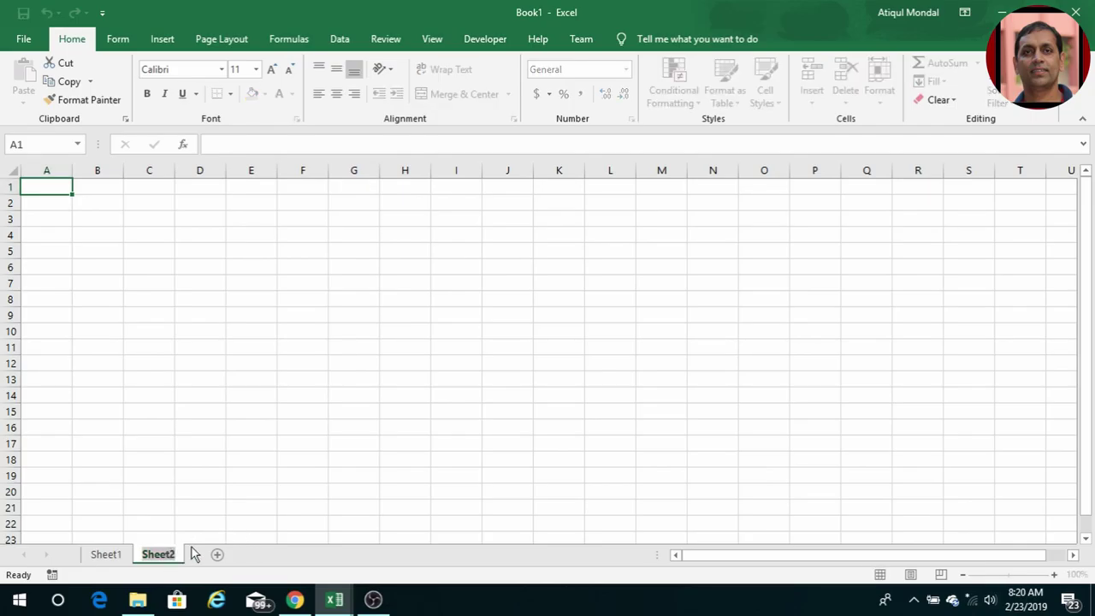
{"action": "type", "text": "practice"}
{"action": "left_click", "coordinate": [114, 556]}
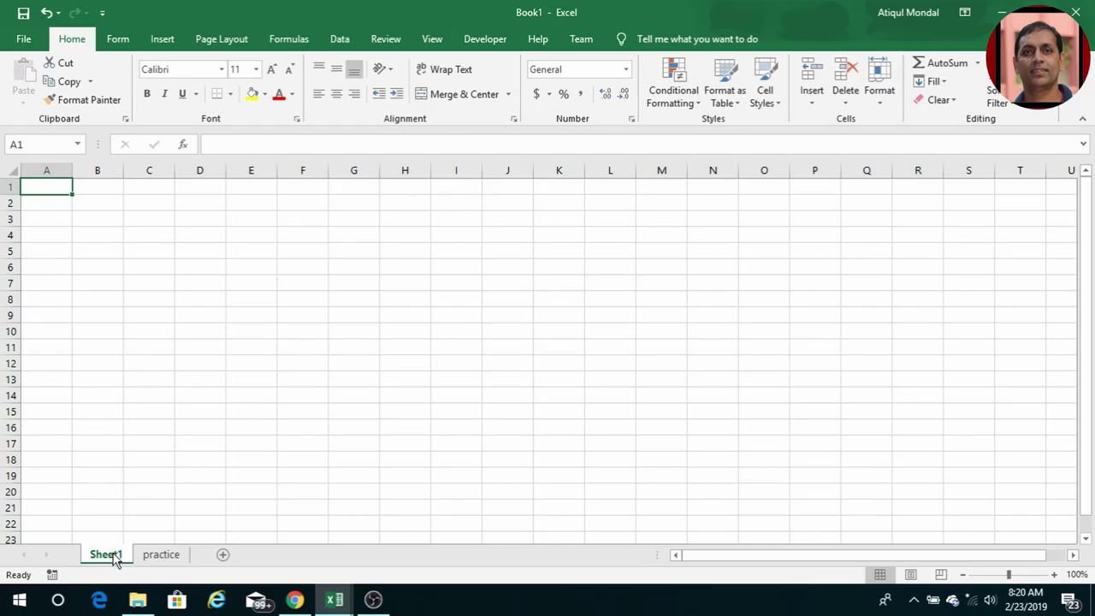
Step: Colour the Sheet1 tab red, then bring the excelTutorial.xlsx workbook to the front
{"action": "right_click", "coordinate": [115, 558]}
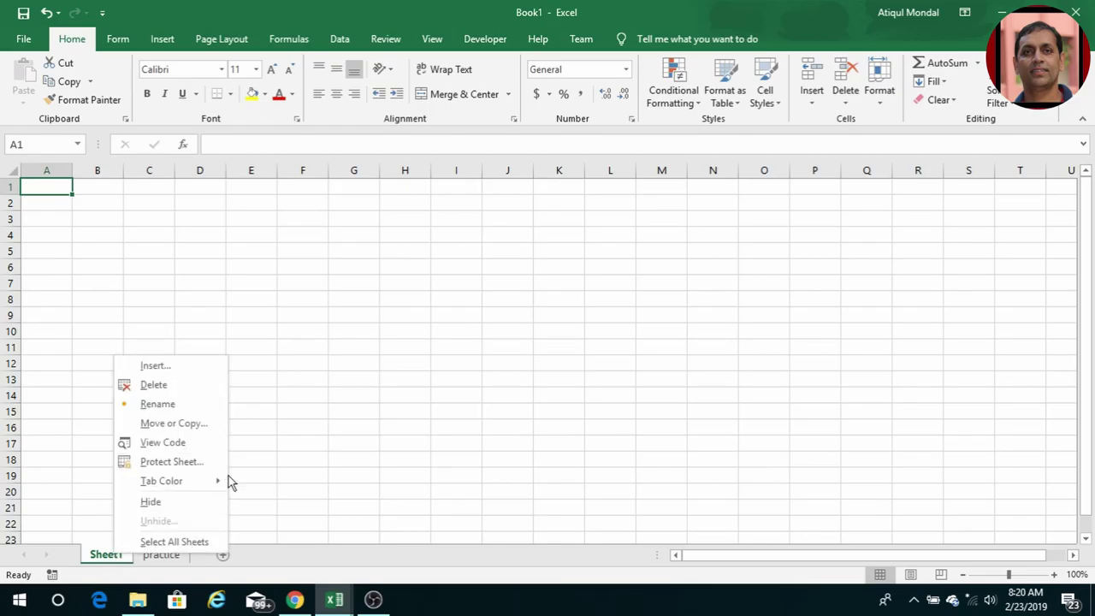
{"action": "mouse_move", "coordinate": [205, 488]}
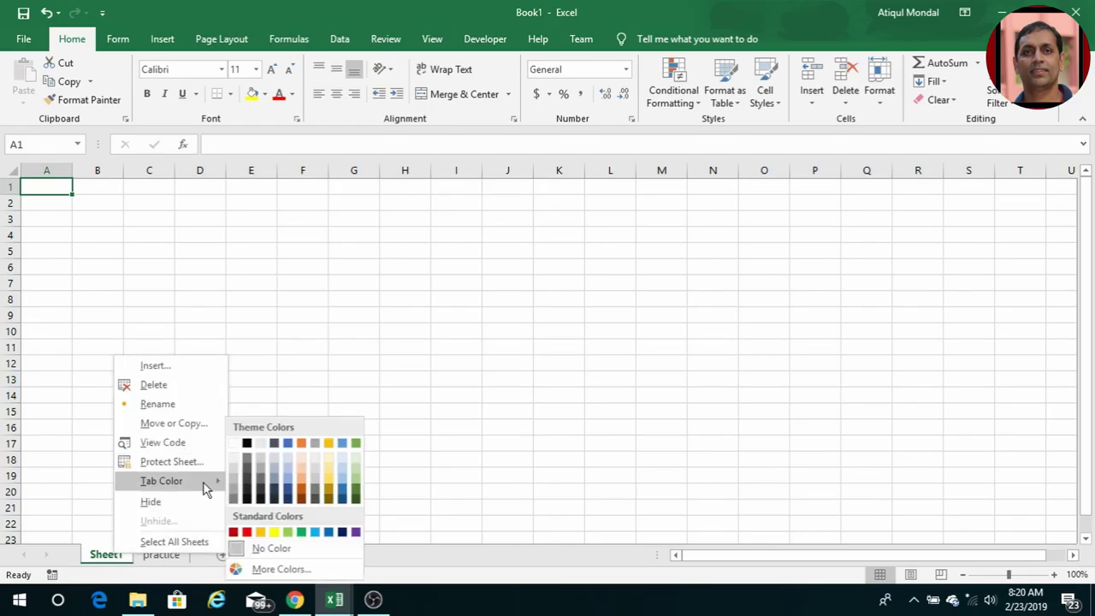
{"action": "left_click", "coordinate": [249, 532]}
{"action": "left_click", "coordinate": [163, 558]}
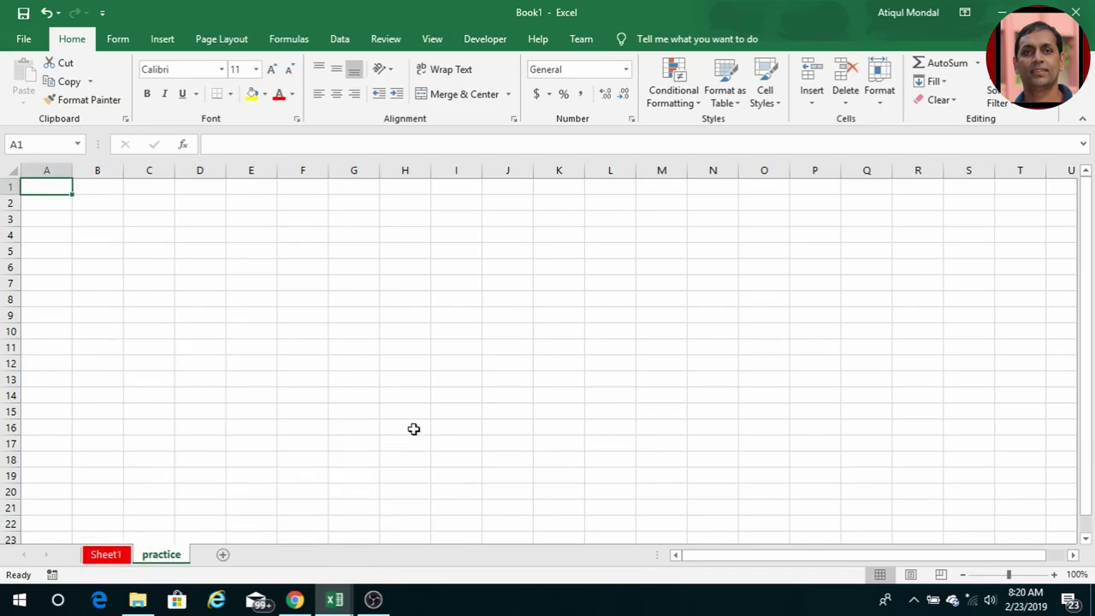
{"action": "left_click", "coordinate": [334, 604]}
{"action": "left_click", "coordinate": [241, 478]}
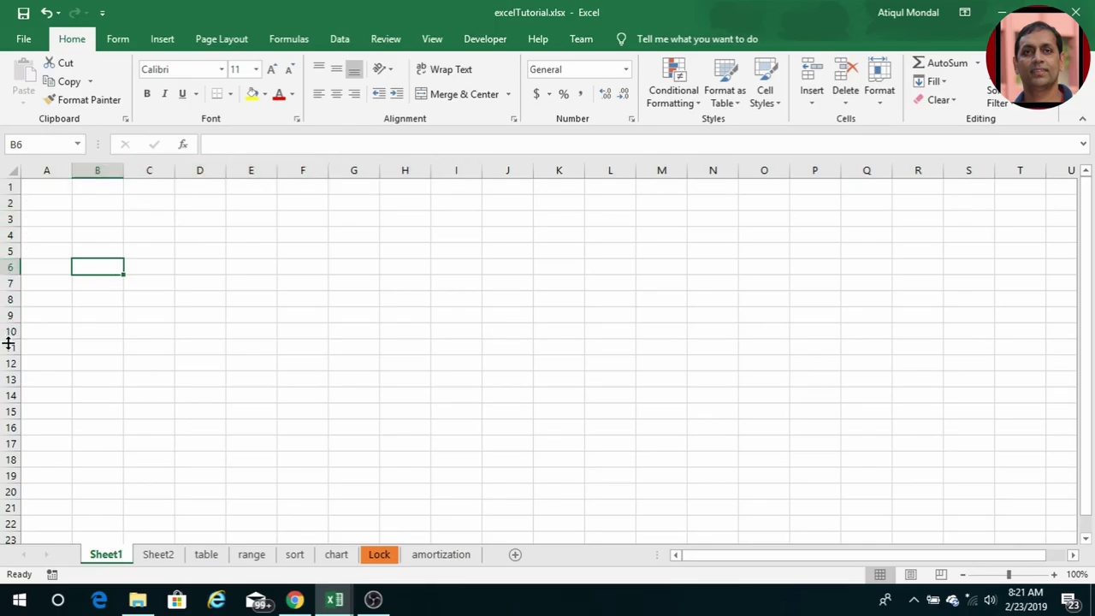
Step: Select cell C4 and drag the C/D border to widen column C on Sheet1
{"action": "left_click", "coordinate": [149, 235]}
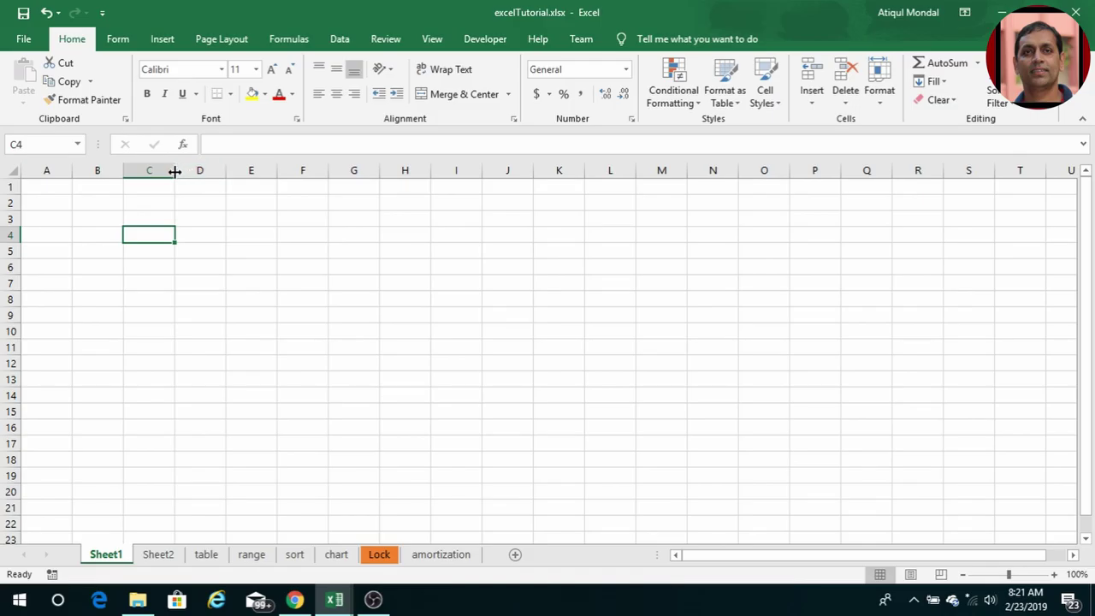
{"action": "left_click_drag", "start_coordinate": [174, 170], "coordinate": [197, 174]}
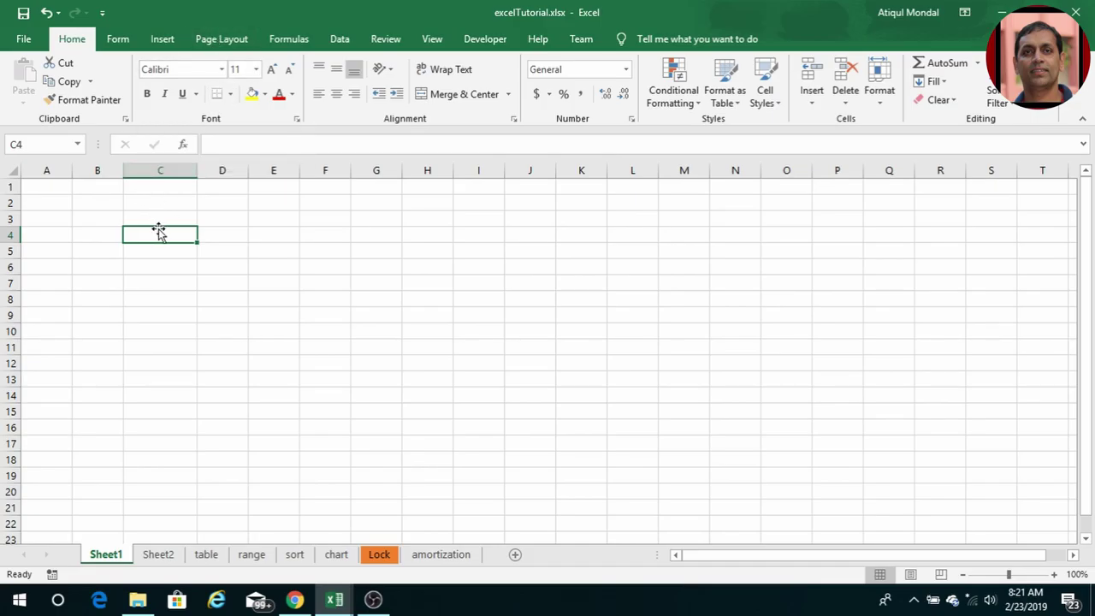
Step: Format range C3:E11 in Times New Roman at size 12
{"action": "left_click", "coordinate": [161, 170]}
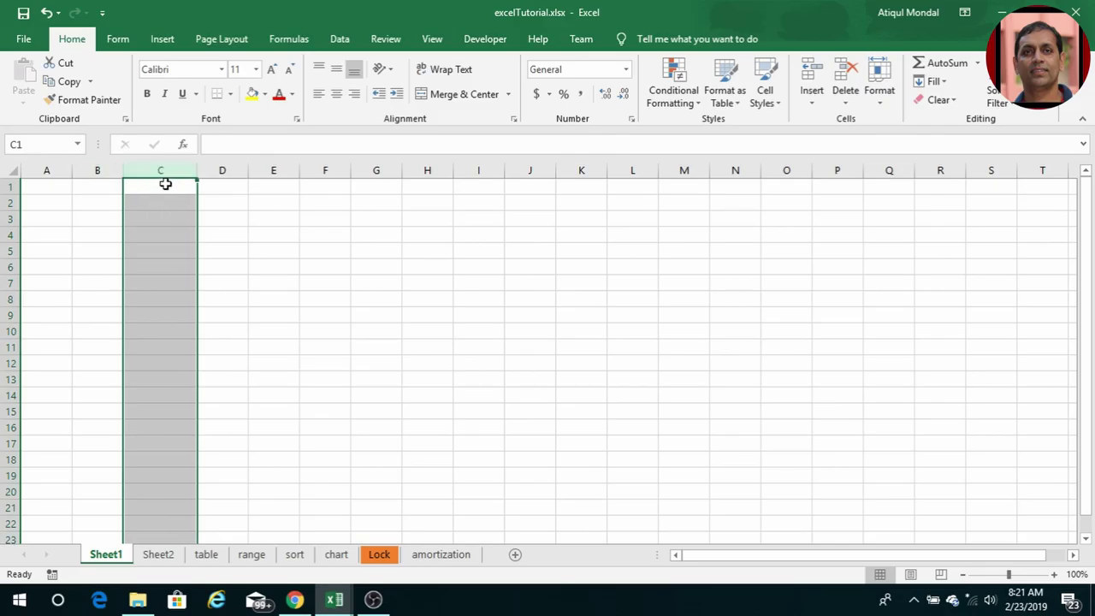
{"action": "left_click_drag", "start_coordinate": [170, 170], "coordinate": [279, 175]}
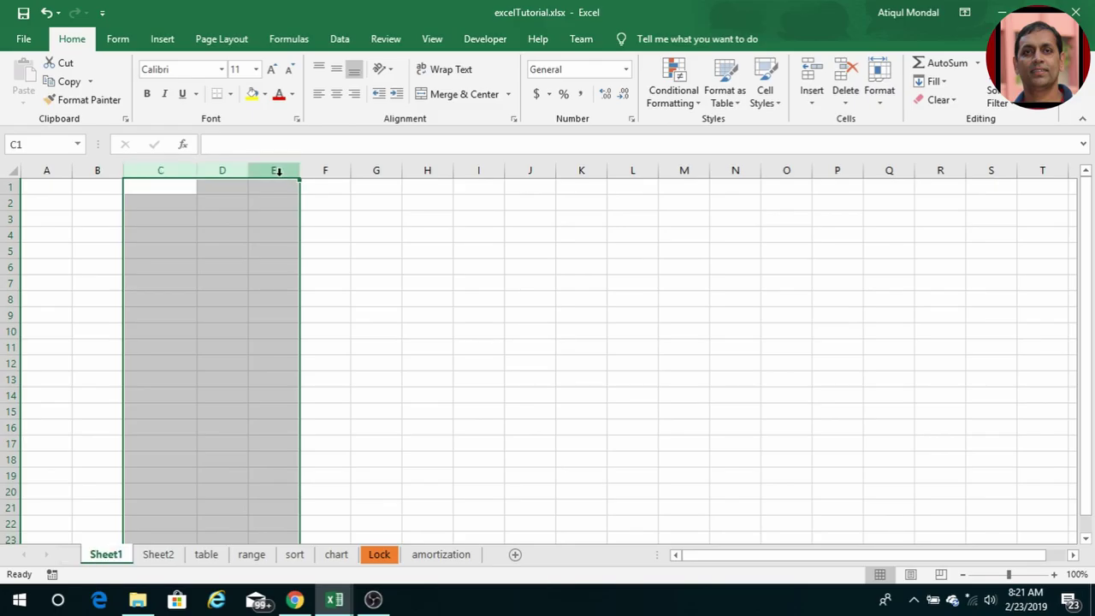
{"action": "left_click", "coordinate": [171, 219]}
{"action": "left_click_drag", "start_coordinate": [154, 220], "coordinate": [266, 345]}
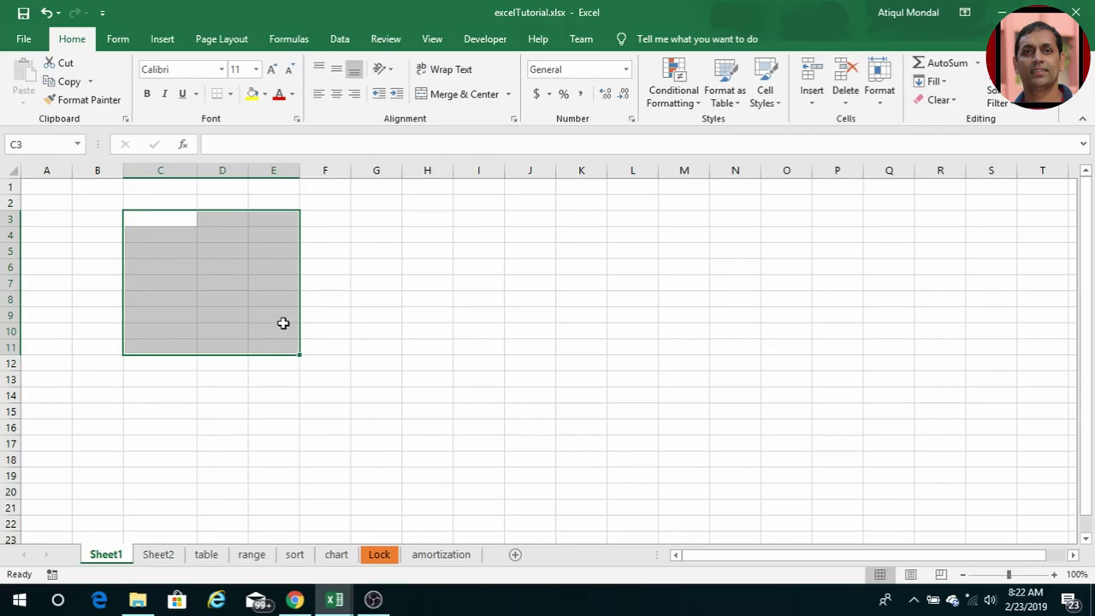
{"action": "left_click", "coordinate": [224, 71]}
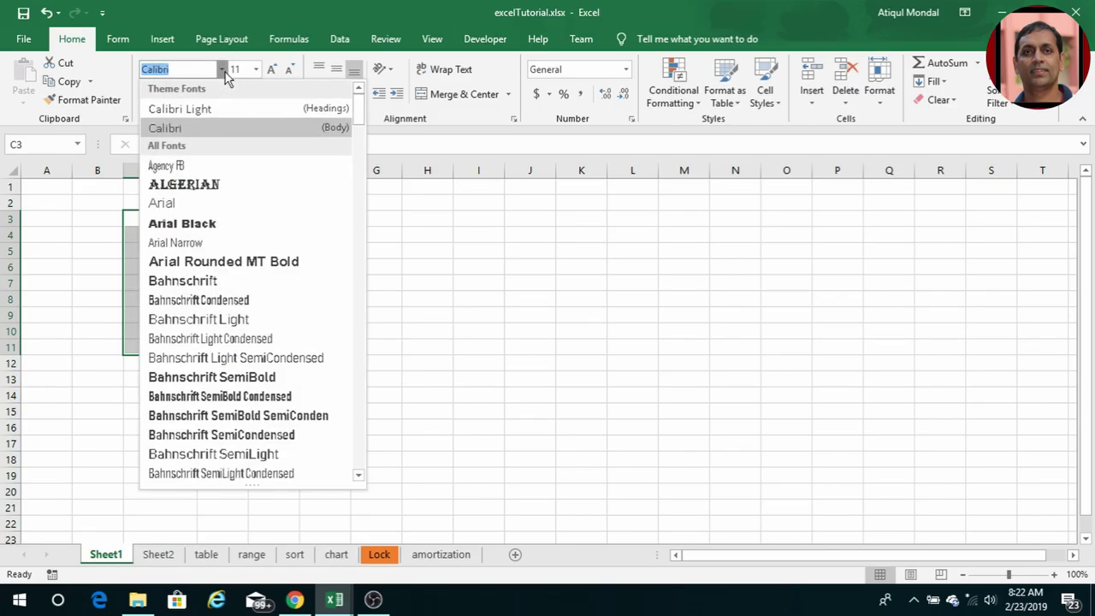
{"action": "type", "text": "Times New Roma"}
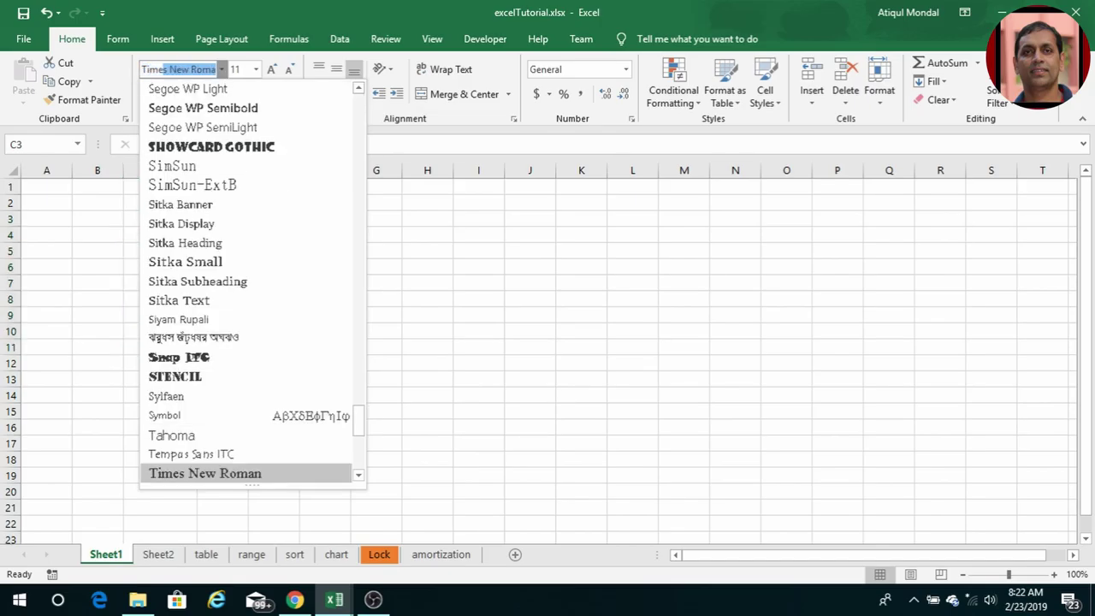
{"action": "key", "text": "Return"}
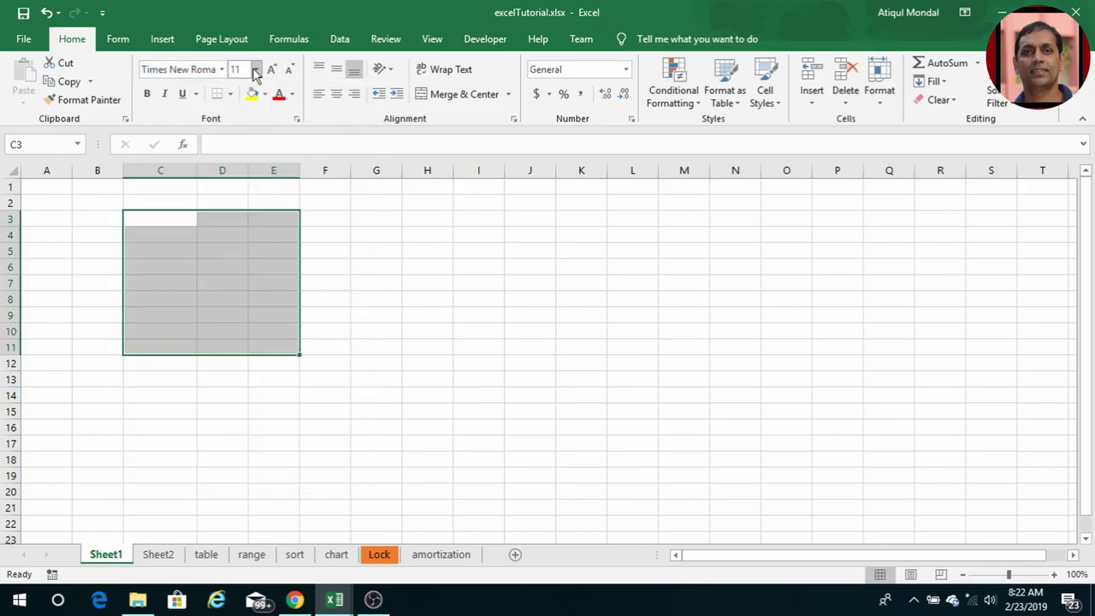
{"action": "left_click", "coordinate": [255, 70]}
{"action": "left_click", "coordinate": [243, 152]}
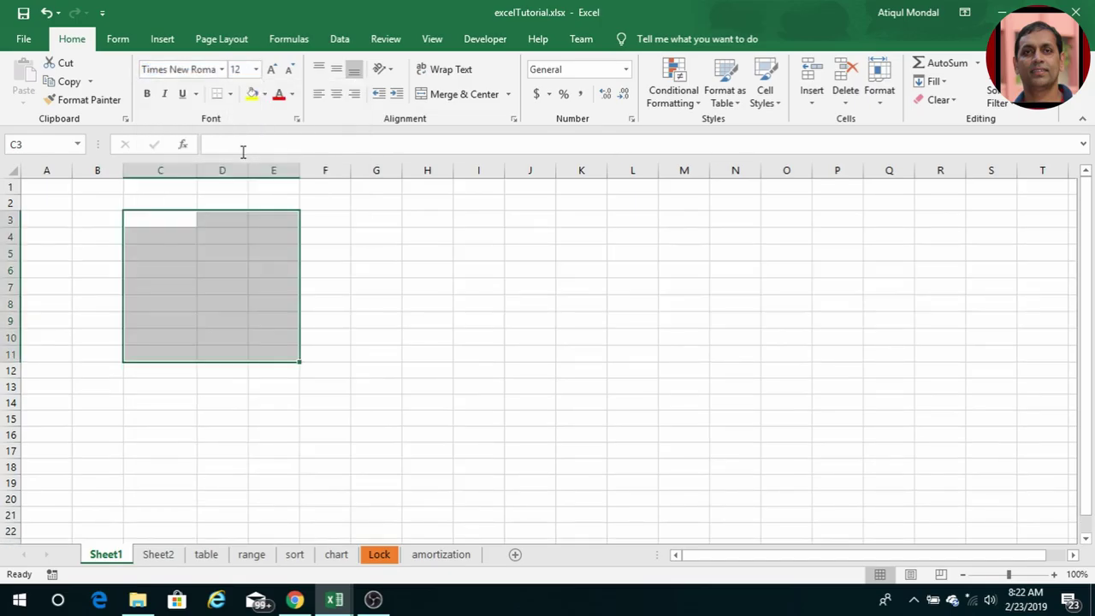
{"action": "left_click", "coordinate": [164, 233]}
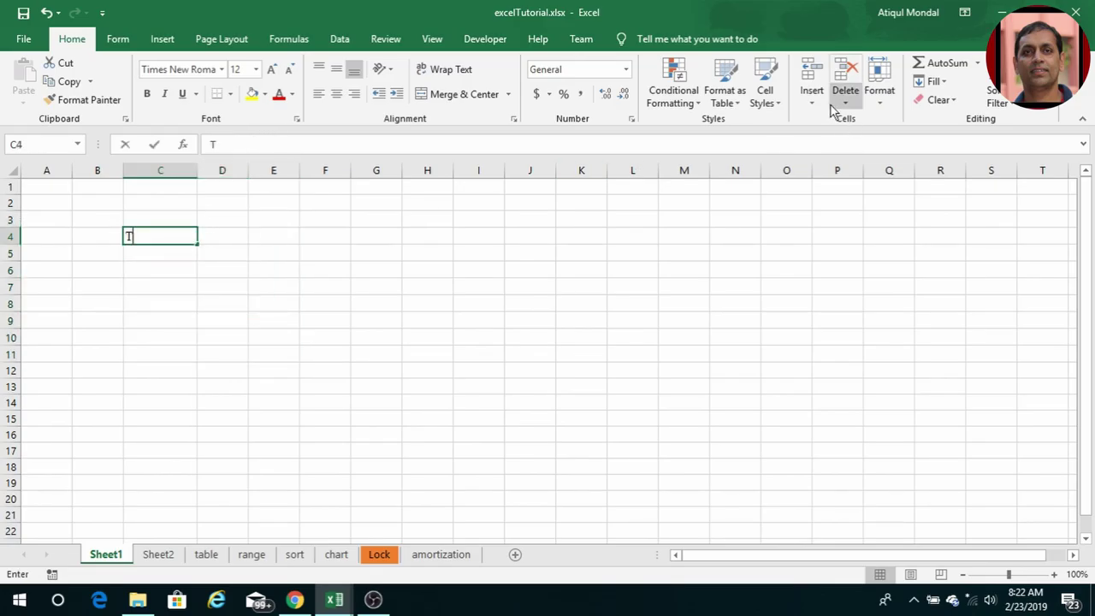
Step: Enter 'This is my tutorial' in C4 and 'second cell' in D4
{"action": "type", "text": "This"}
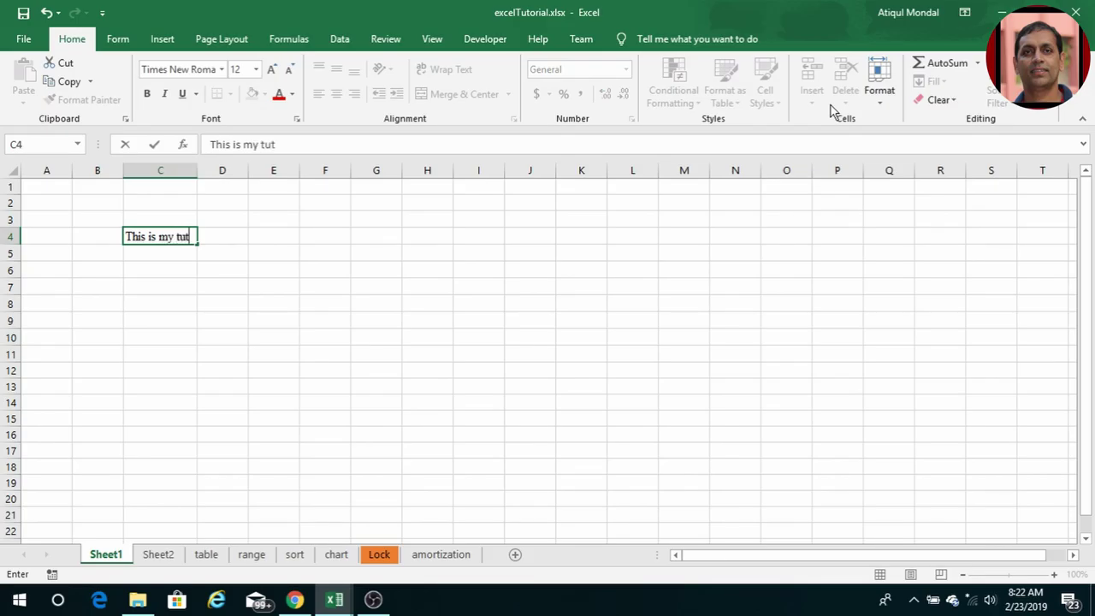
{"action": "type", "text": "is my tutorial"}
{"action": "key", "text": "Return"}
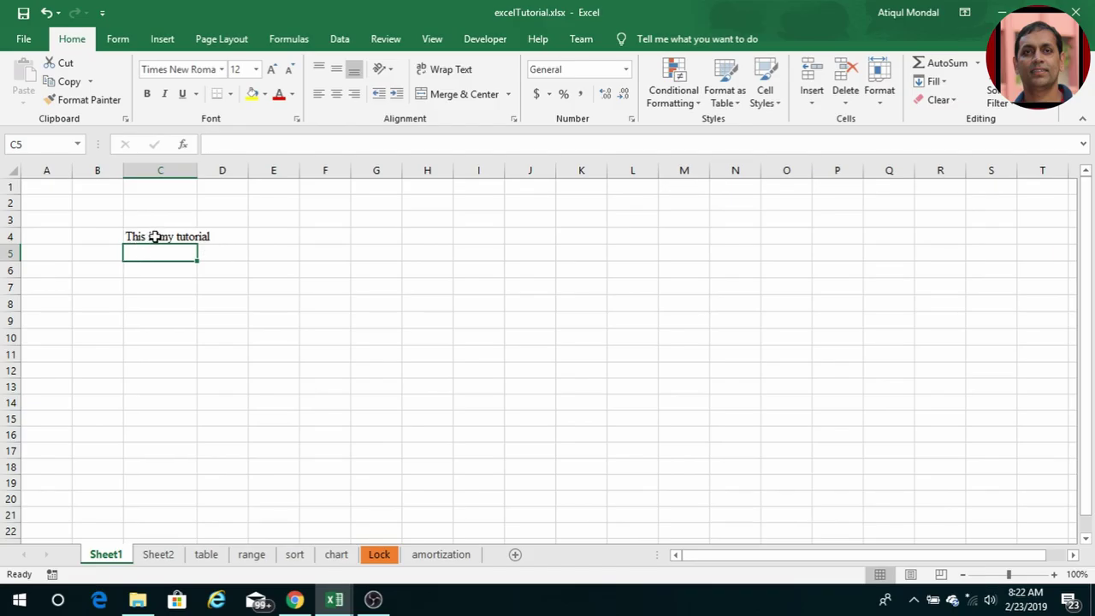
{"action": "left_click", "coordinate": [224, 239]}
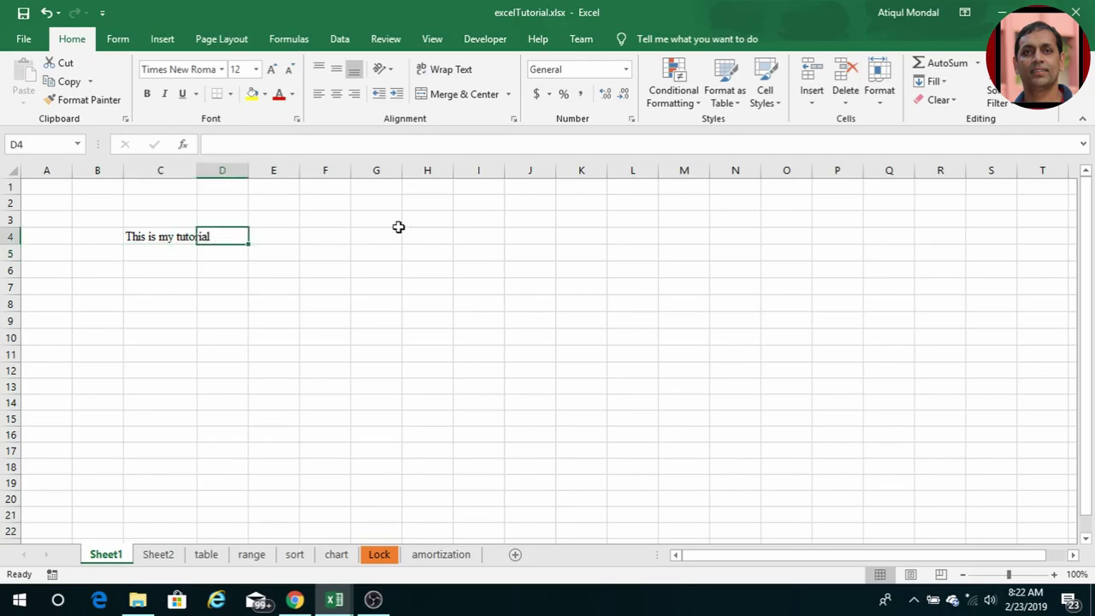
{"action": "type", "text": "second cell"}
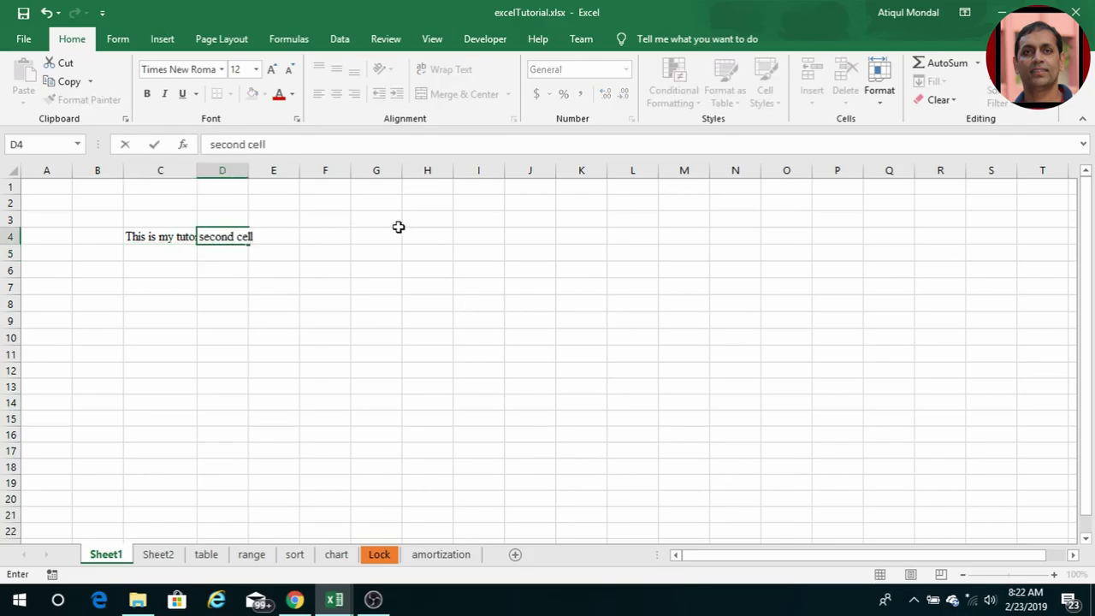
{"action": "key", "text": "Return"}
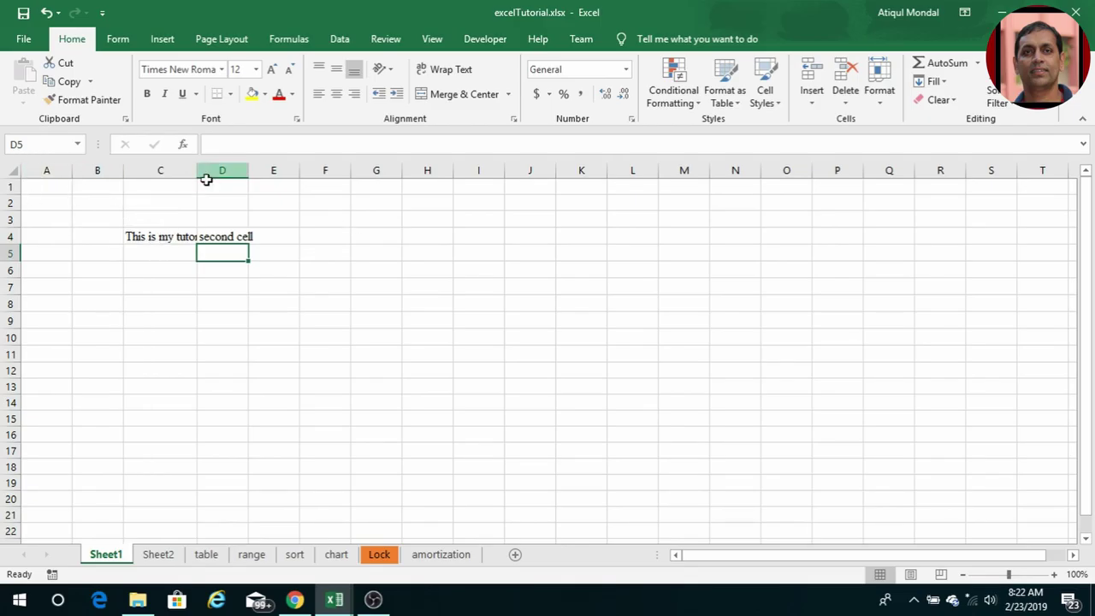
Step: Widen columns C and D to fit their text, then zoom the sheet in slightly
{"action": "left_click_drag", "start_coordinate": [197, 170], "coordinate": [215, 170]}
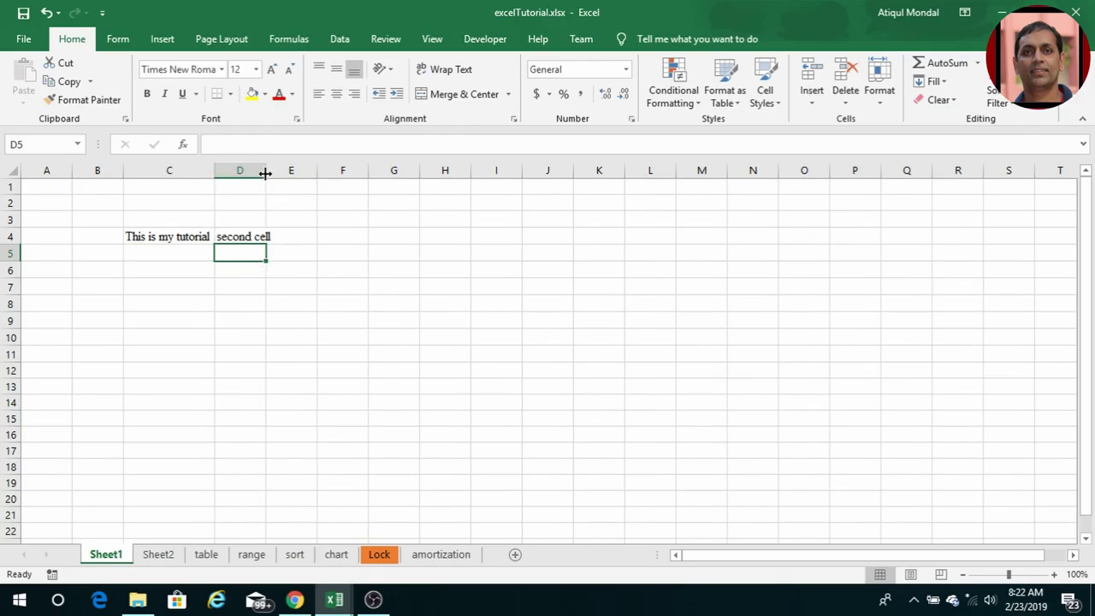
{"action": "left_click_drag", "start_coordinate": [265, 171], "coordinate": [274, 171]}
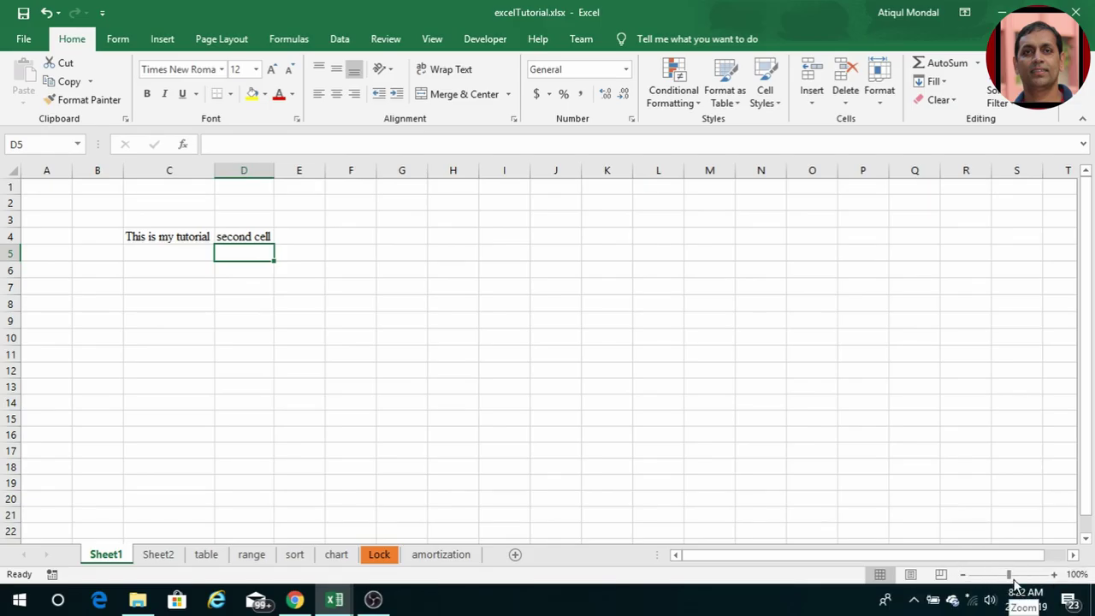
{"action": "left_click_drag", "start_coordinate": [1011, 582], "coordinate": [1020, 582]}
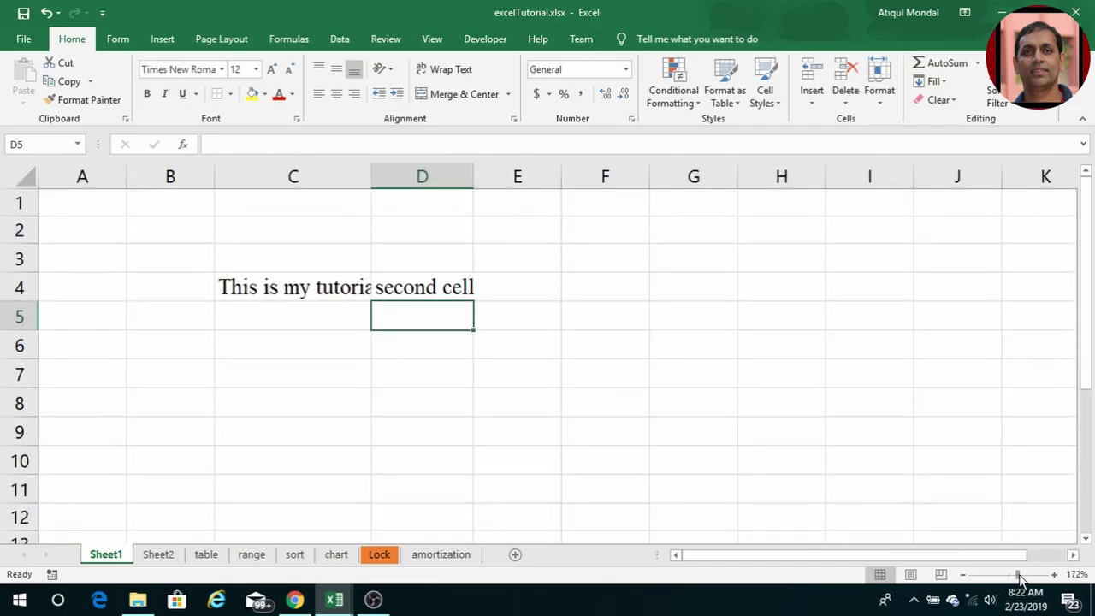
{"action": "mouse_move", "coordinate": [1020, 581]}
{"action": "left_mouse_down"}
{"action": "mouse_move", "coordinate": [986, 580]}
{"action": "mouse_move", "coordinate": [1008, 581]}
{"action": "left_mouse_up"}
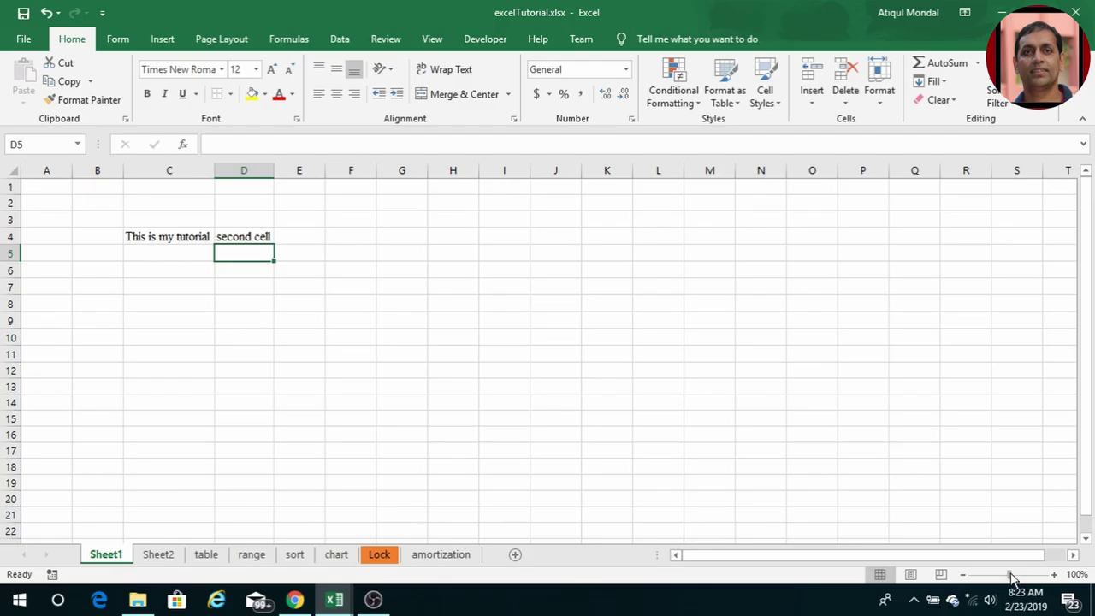
{"action": "left_click_drag", "start_coordinate": [1010, 580], "coordinate": [1014, 580]}
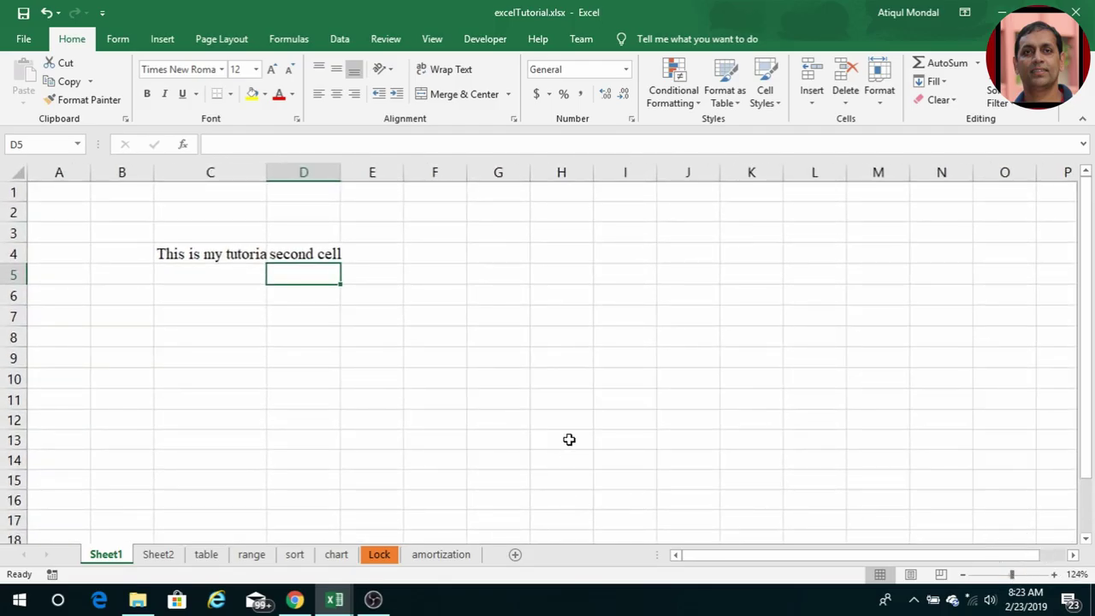
Step: On Sheet2, widen column D slightly and select the four row 3 column headings
{"action": "left_click", "coordinate": [165, 556]}
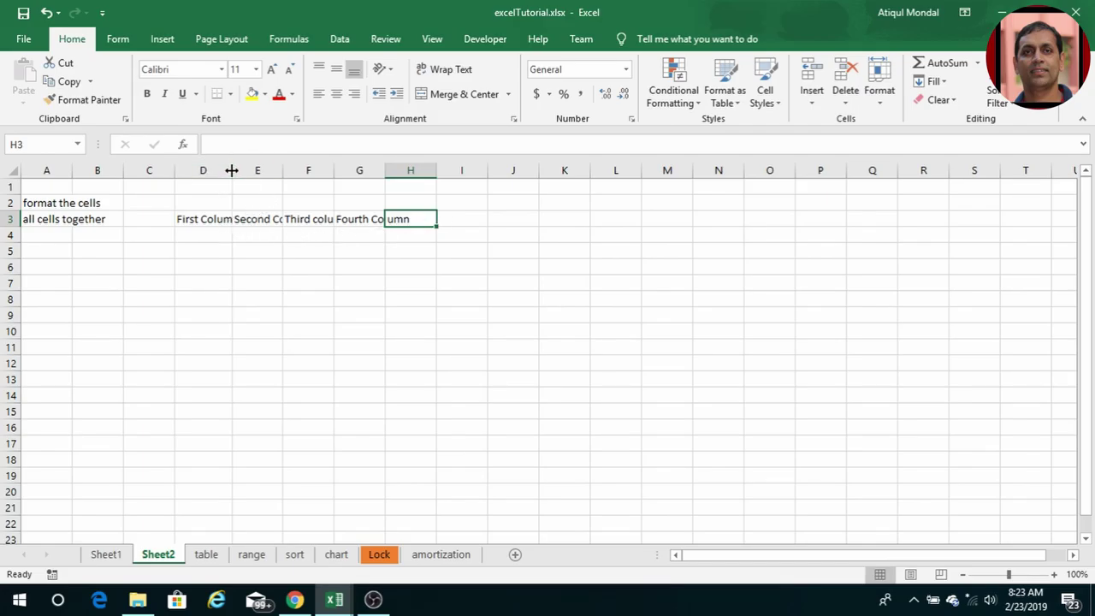
{"action": "left_click_drag", "start_coordinate": [232, 170], "coordinate": [228, 171]}
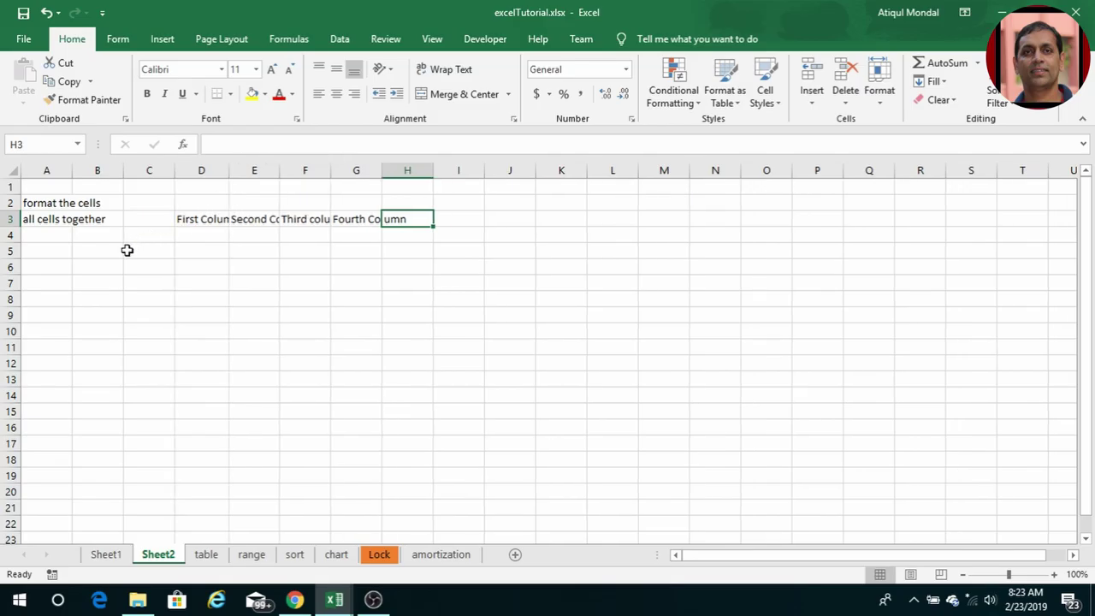
{"action": "left_click_drag", "start_coordinate": [187, 220], "coordinate": [370, 219]}
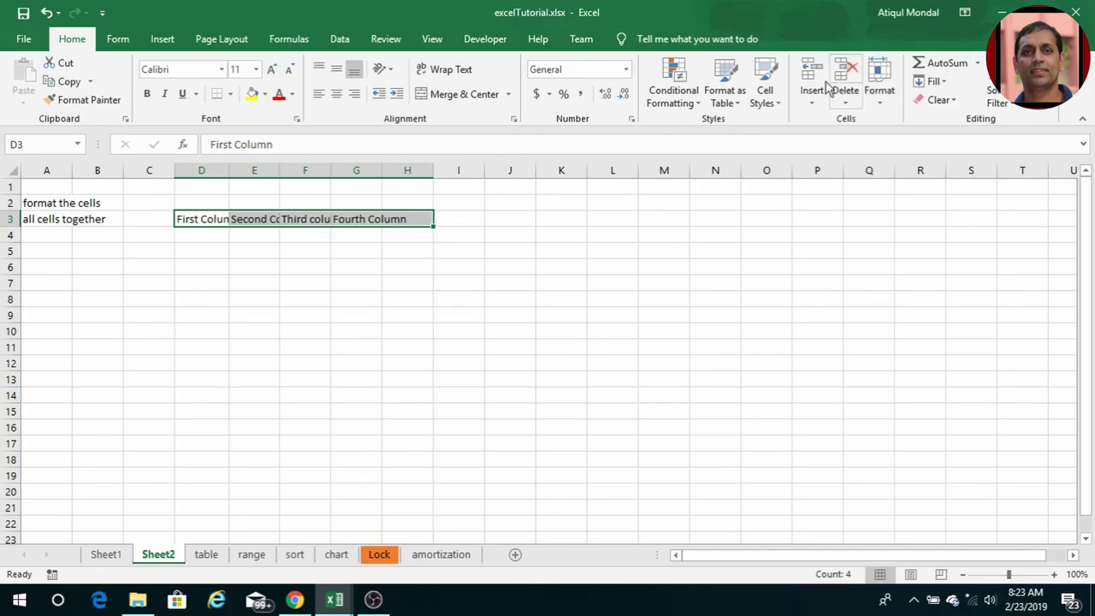
Step: AutoFit the column widths of the selected row 3 headings via Format > AutoFit Column Width
{"action": "left_click", "coordinate": [886, 113]}
{"action": "left_click", "coordinate": [881, 105]}
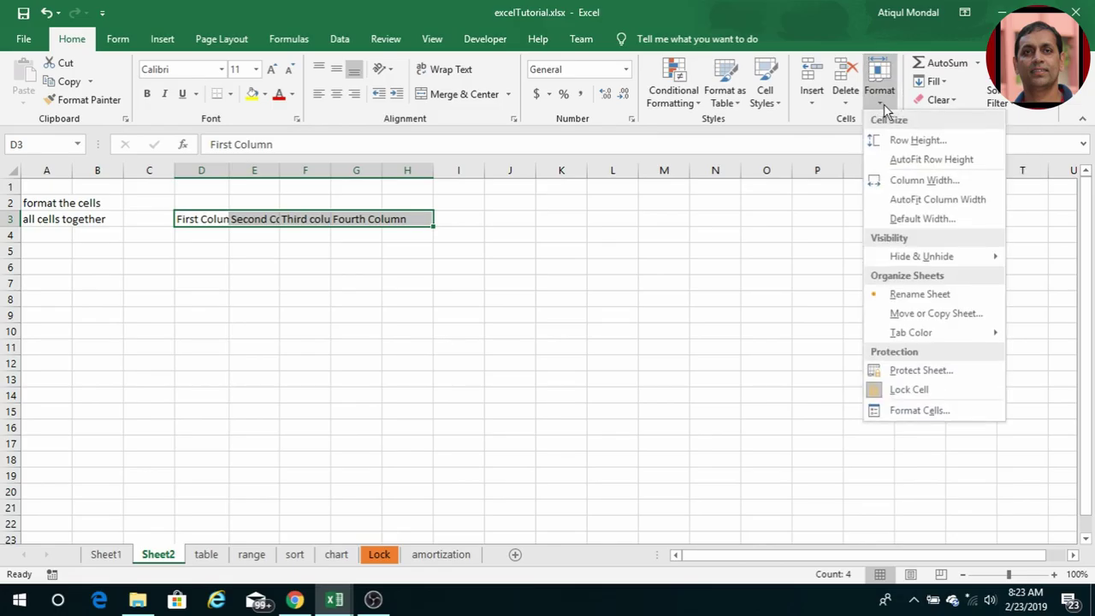
{"action": "left_click", "coordinate": [946, 199]}
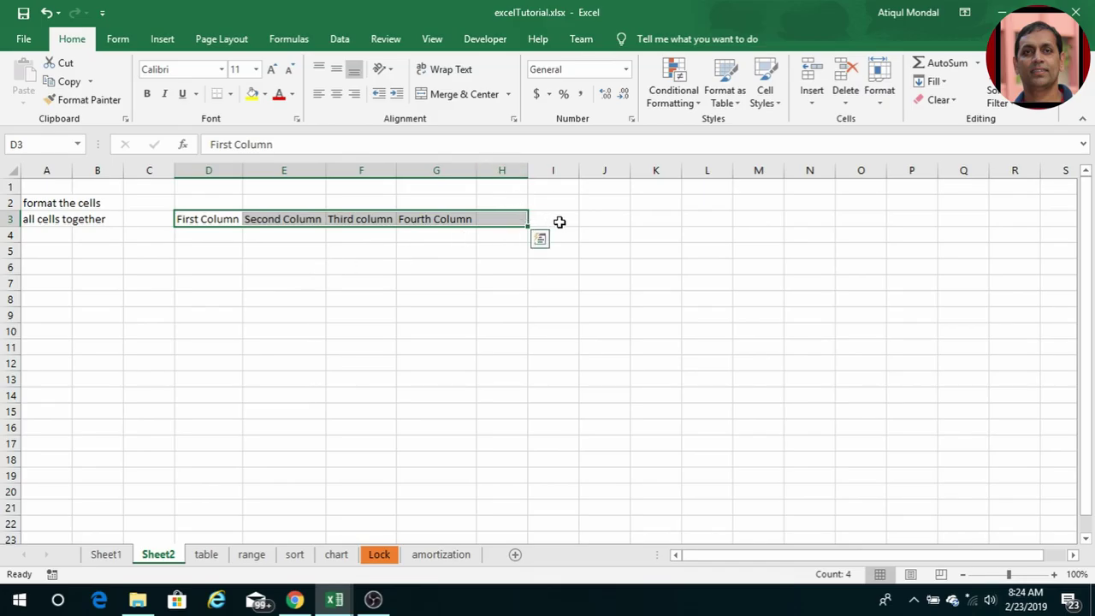
{"action": "left_click", "coordinate": [513, 169]}
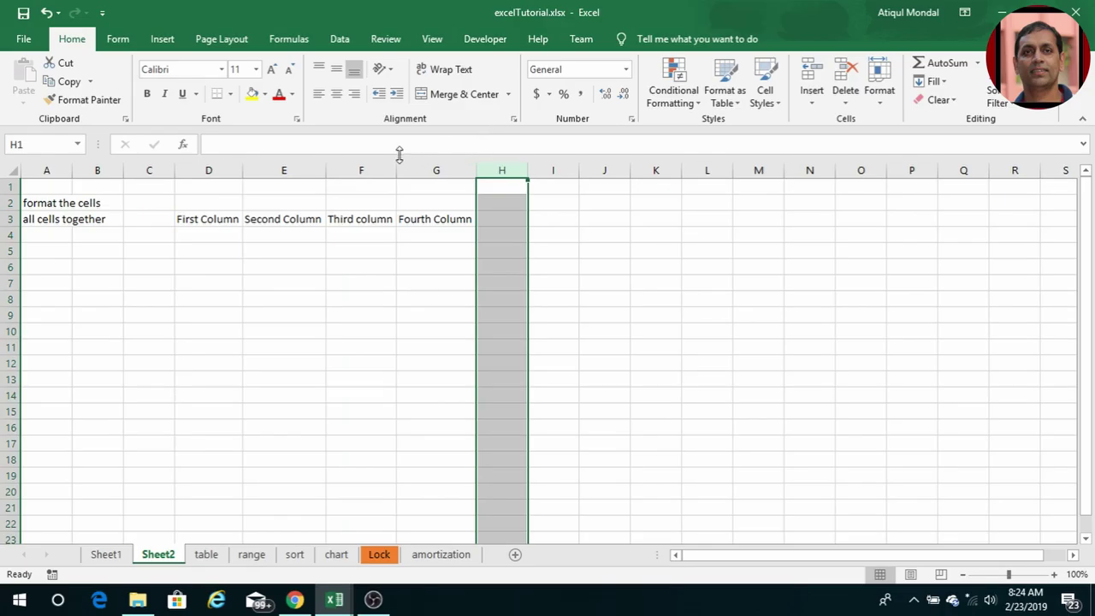
Step: Apply Accounting format to column H and enter 23 in H3 to show $ 23.00
{"action": "left_click", "coordinate": [534, 95]}
{"action": "left_click", "coordinate": [492, 219]}
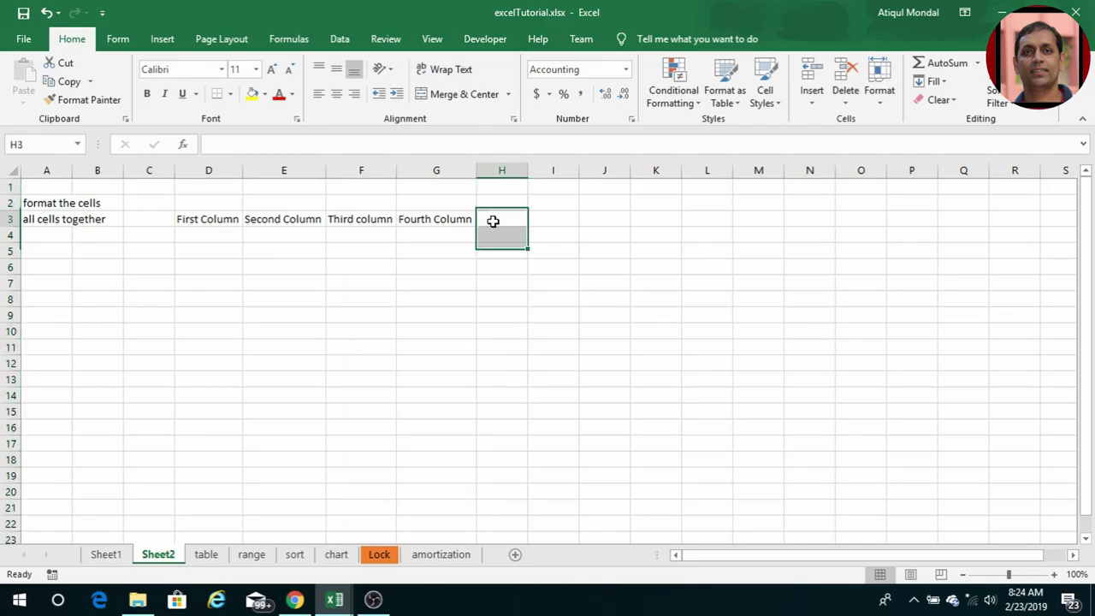
{"action": "type", "text": "23"}
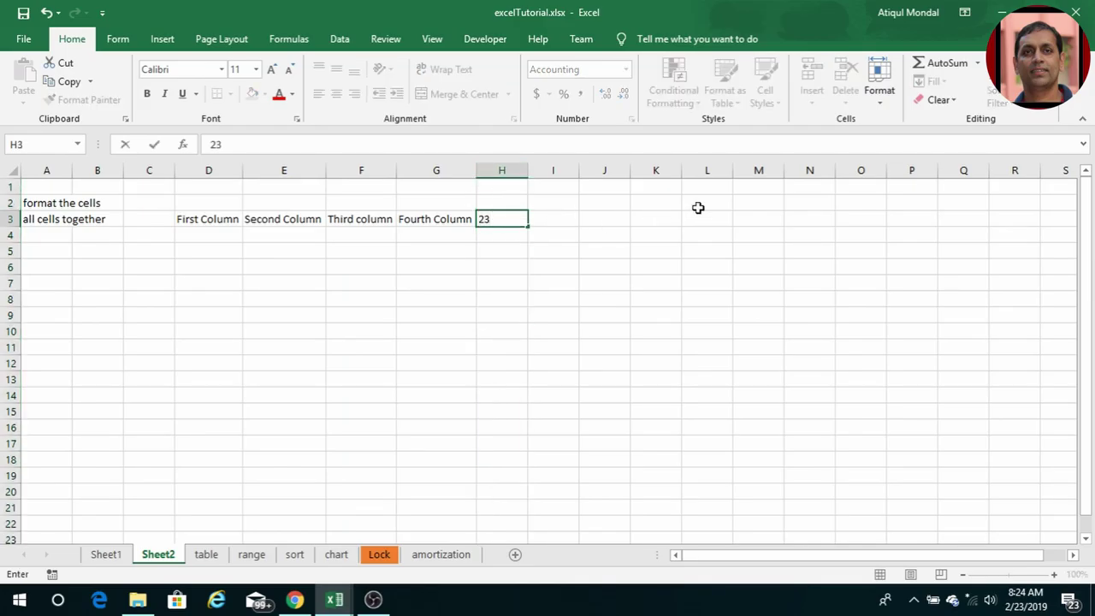
{"action": "key", "text": "Return"}
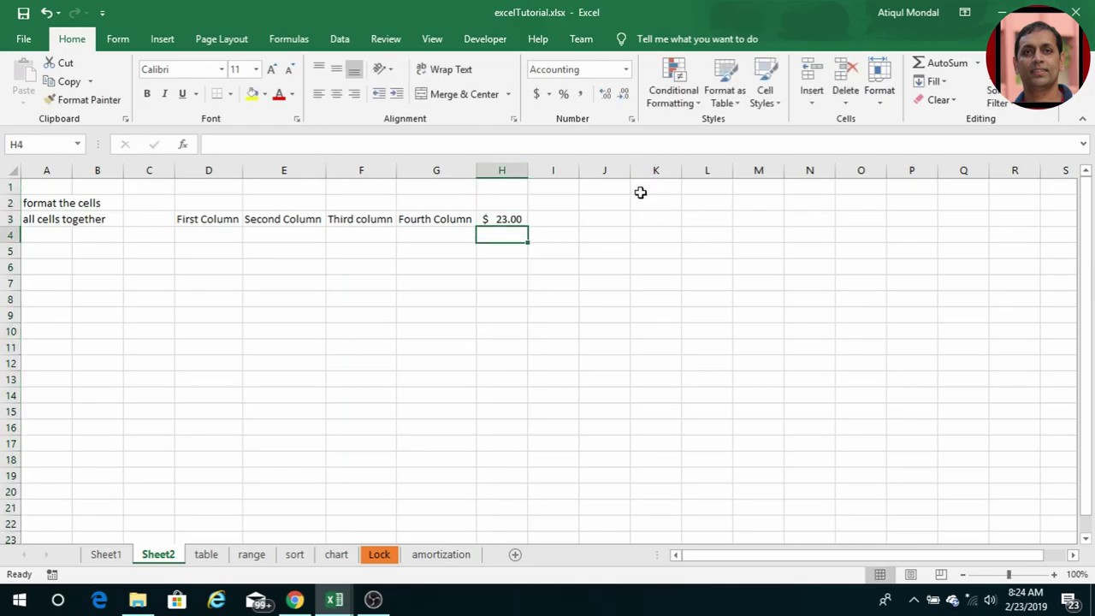
Step: Enter 234 in I3 and increase its decimal places so it shows 234.0
{"action": "left_click", "coordinate": [561, 217]}
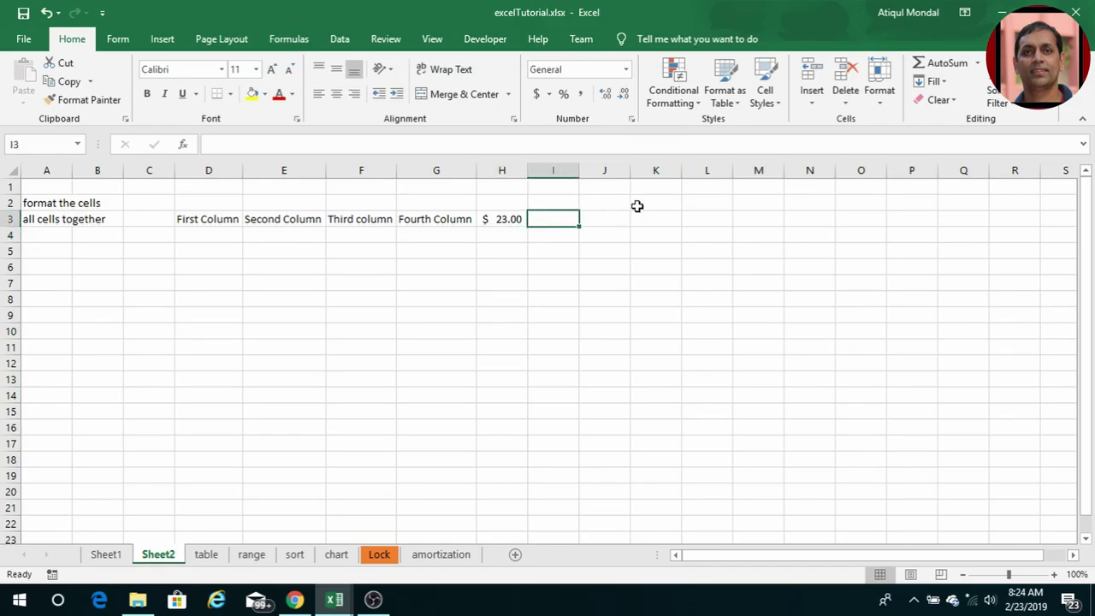
{"action": "type", "text": "234"}
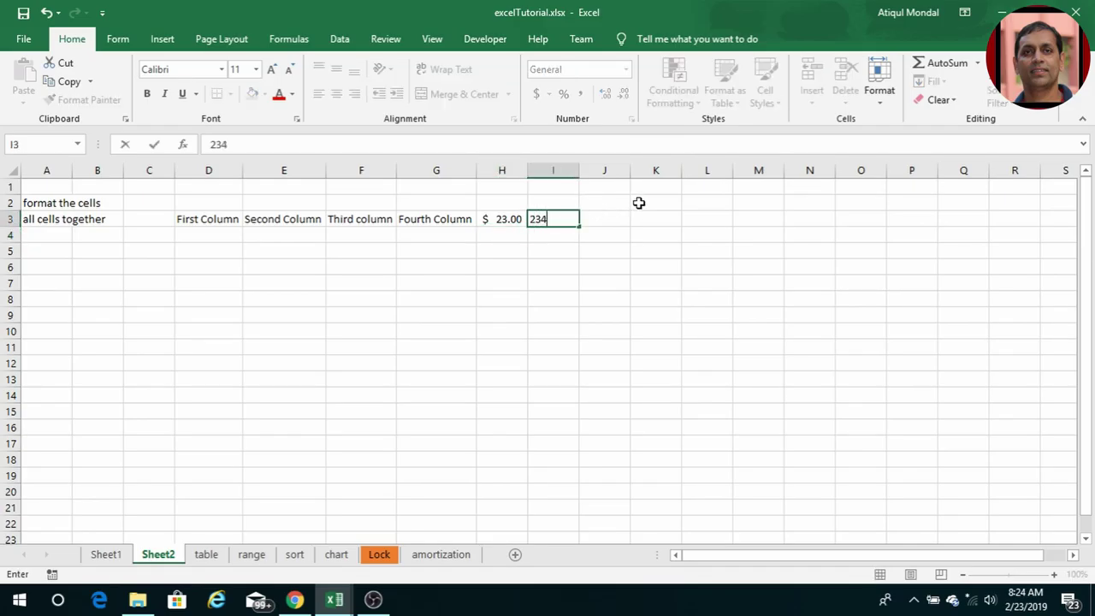
{"action": "key", "text": "Return"}
{"action": "key", "text": "Up"}
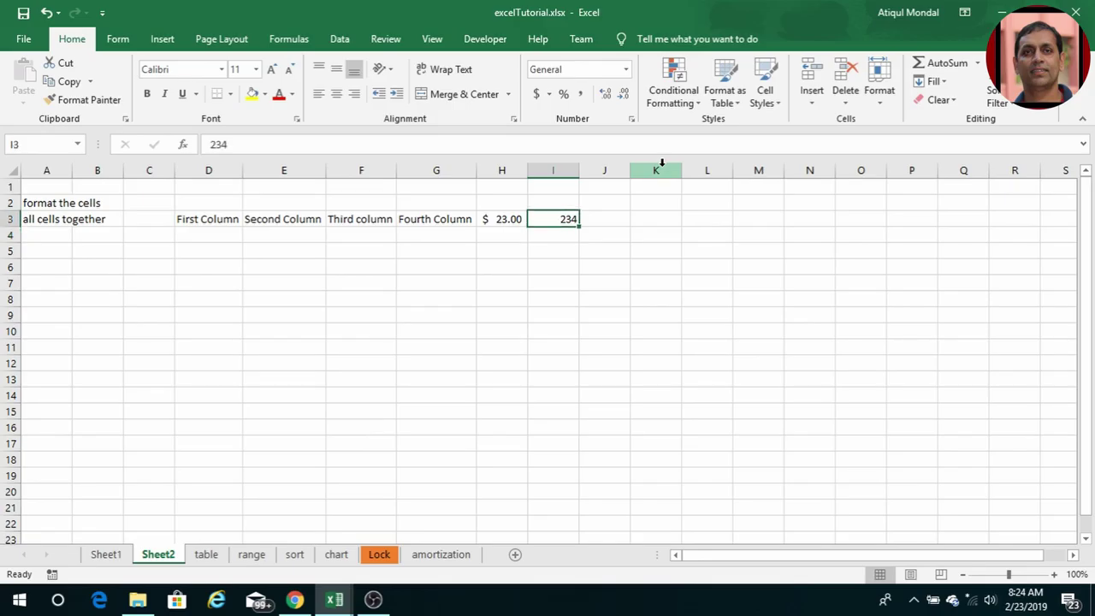
{"action": "left_click", "coordinate": [605, 95]}
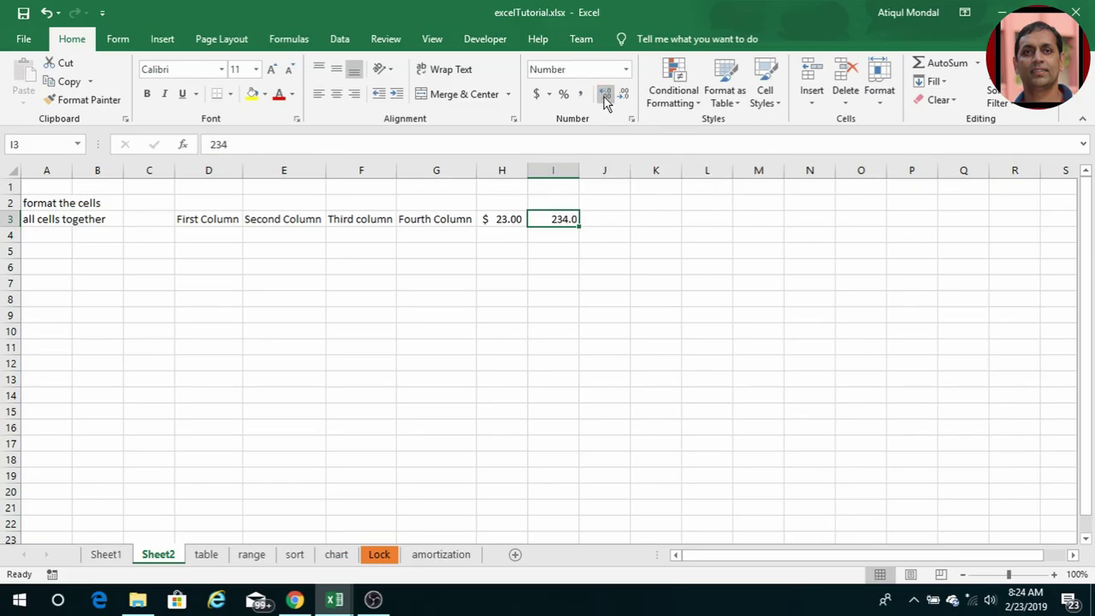
{"action": "left_click", "coordinate": [605, 95]}
Step: On the table sheet, enter a sample name, street address, city and state across C3:F3
{"action": "left_click", "coordinate": [206, 554]}
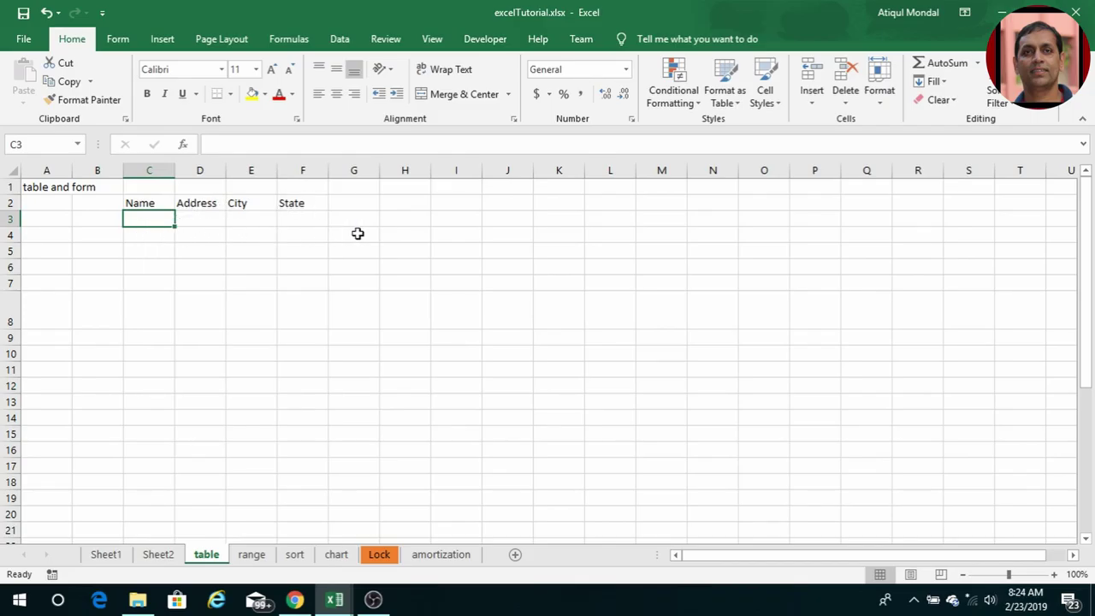
{"action": "type", "text": "atiq"}
{"action": "key", "text": "Tab"}
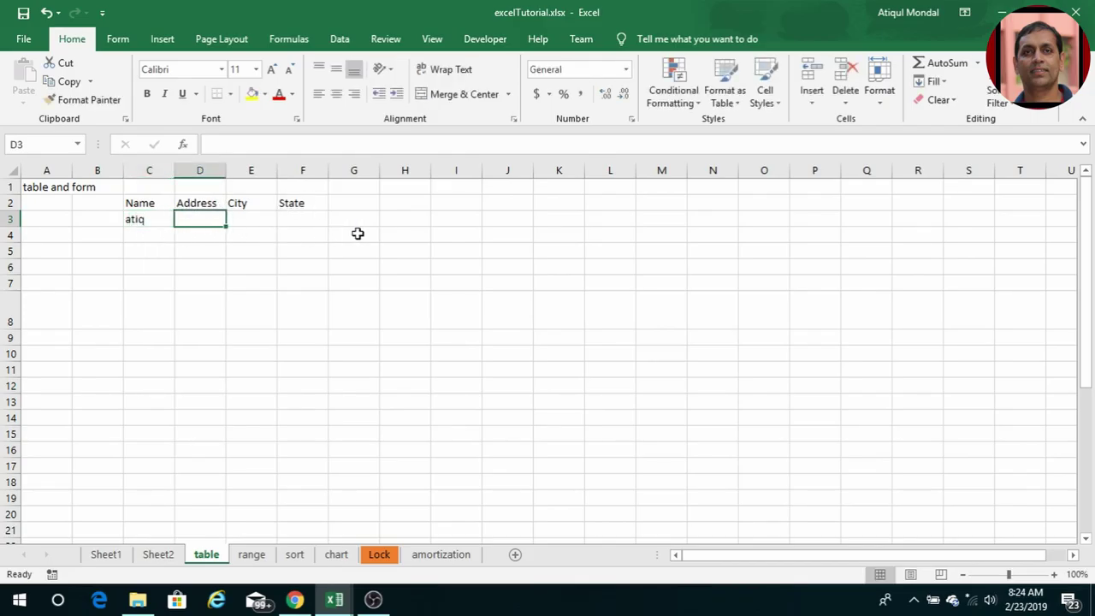
{"action": "type", "text": "123"}
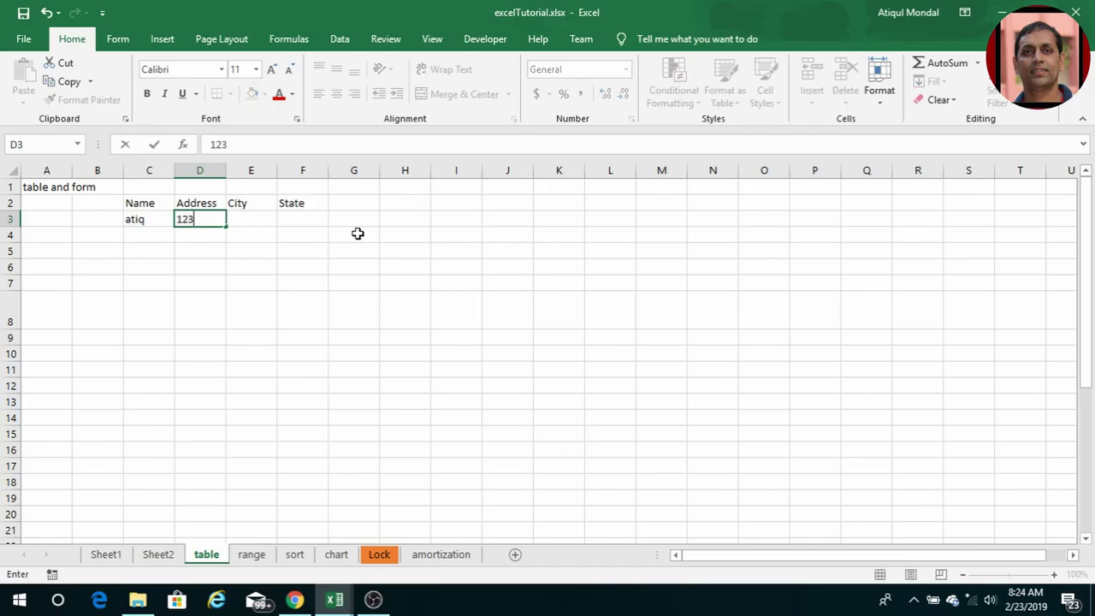
{"action": "type", "text": " Main Stret"}
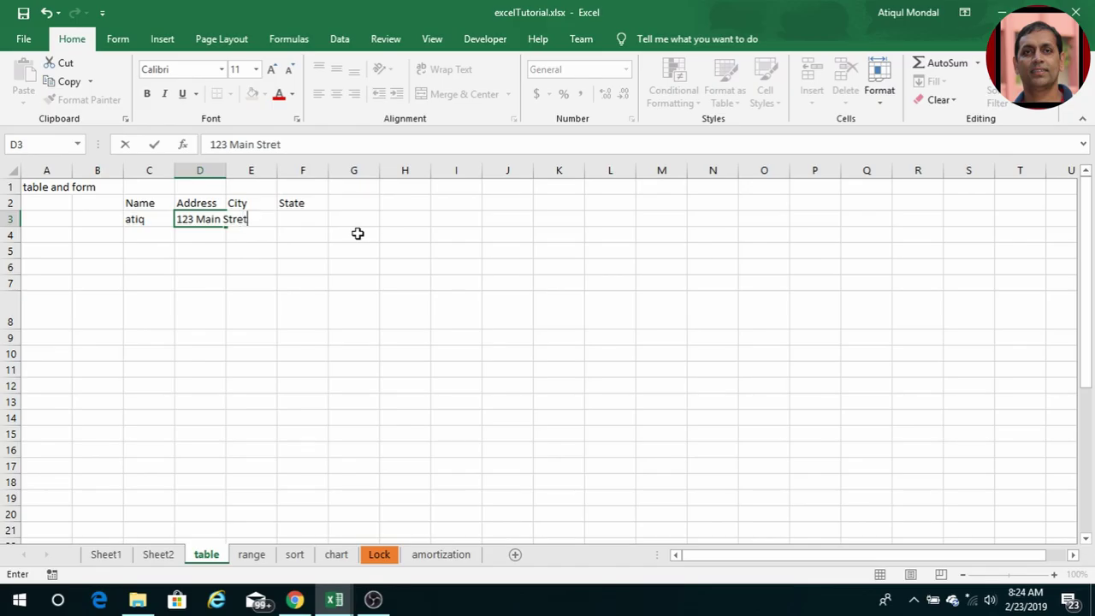
{"action": "key", "text": "Tab"}
{"action": "type", "text": "Phila"}
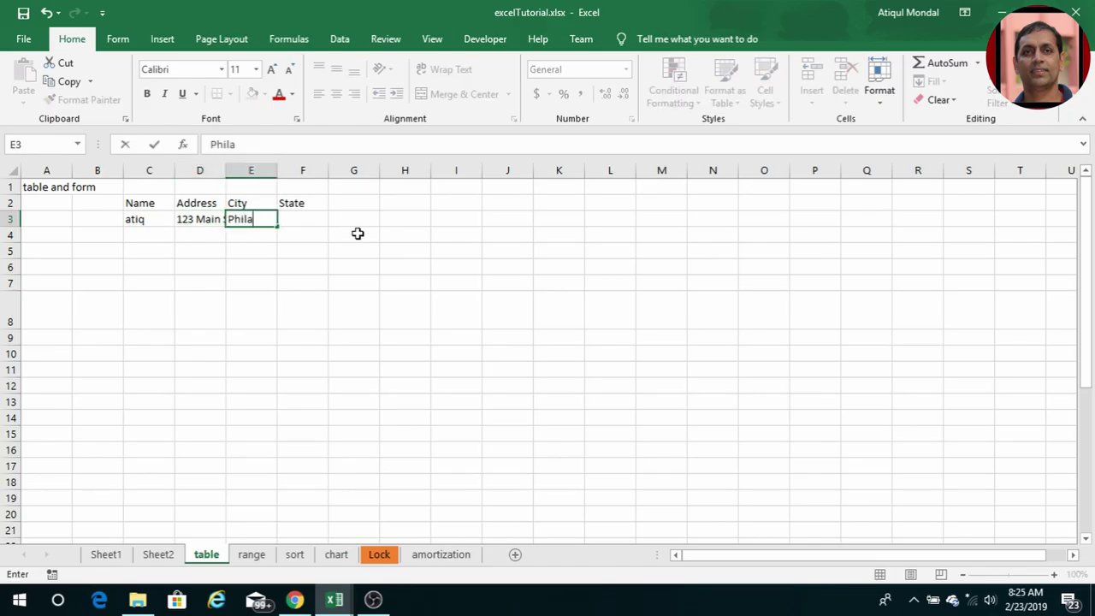
{"action": "type", "text": "delphia"}
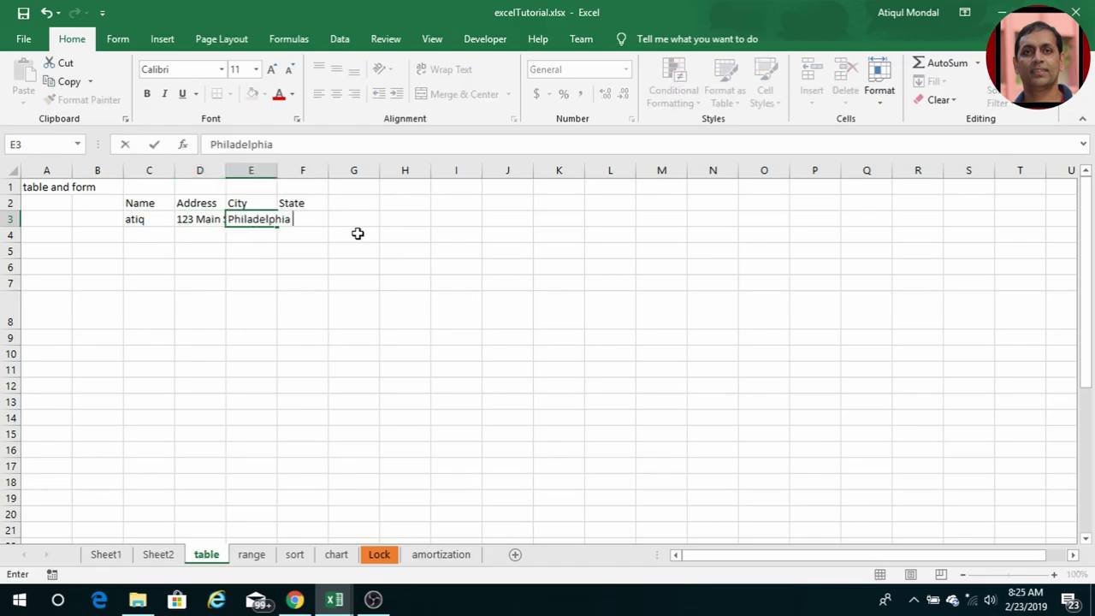
{"action": "key", "text": "Tab"}
{"action": "type", "text": "A"}
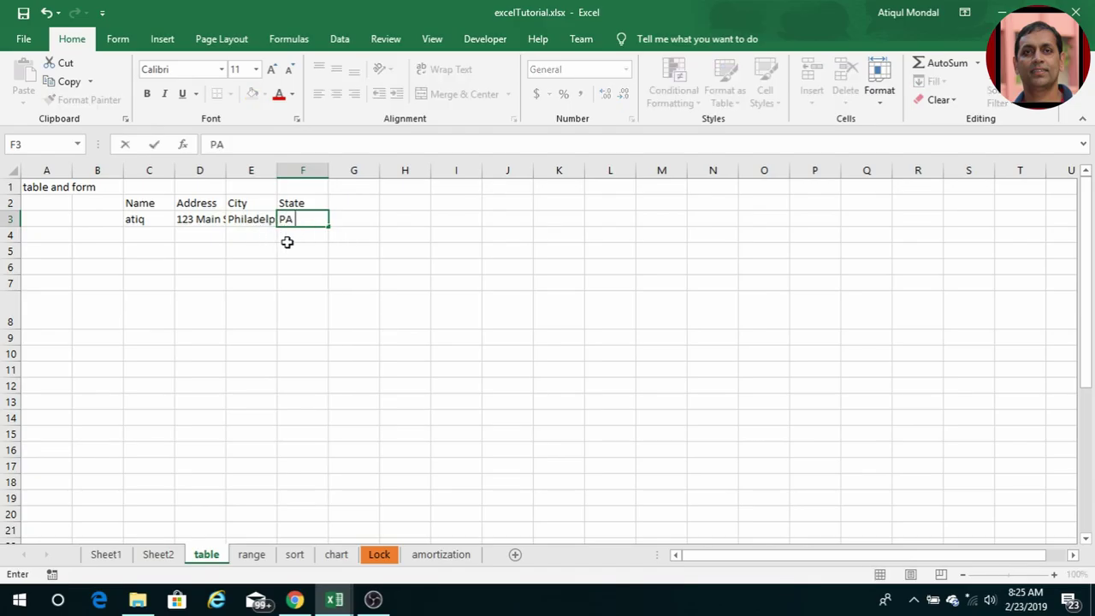
{"action": "key", "text": "Return"}
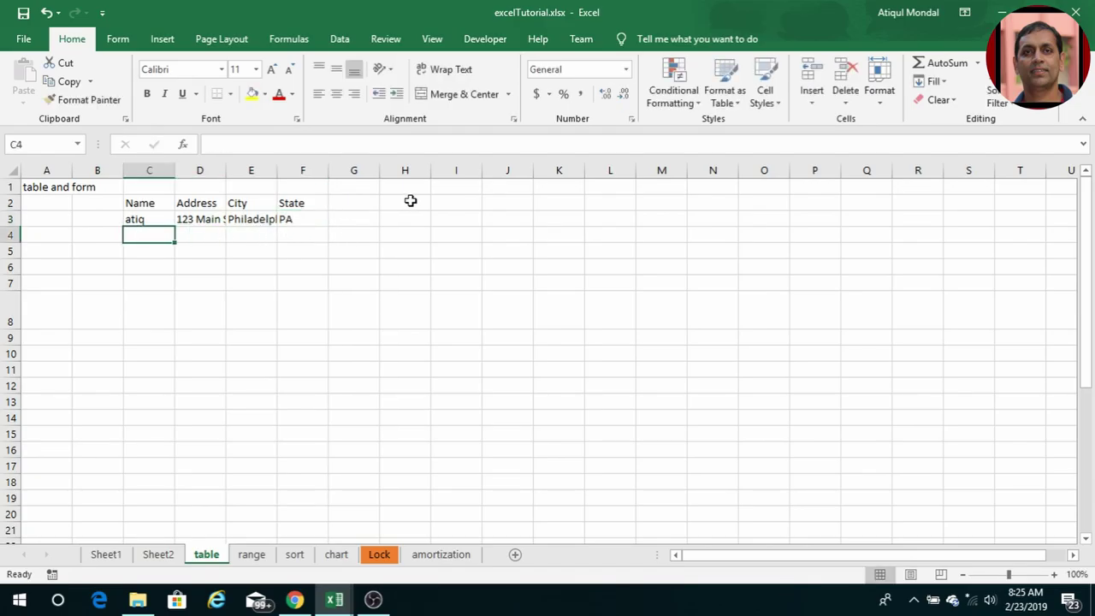
Step: AutoFit columns D, E and F to their contents
{"action": "double_click", "coordinate": [225, 170]}
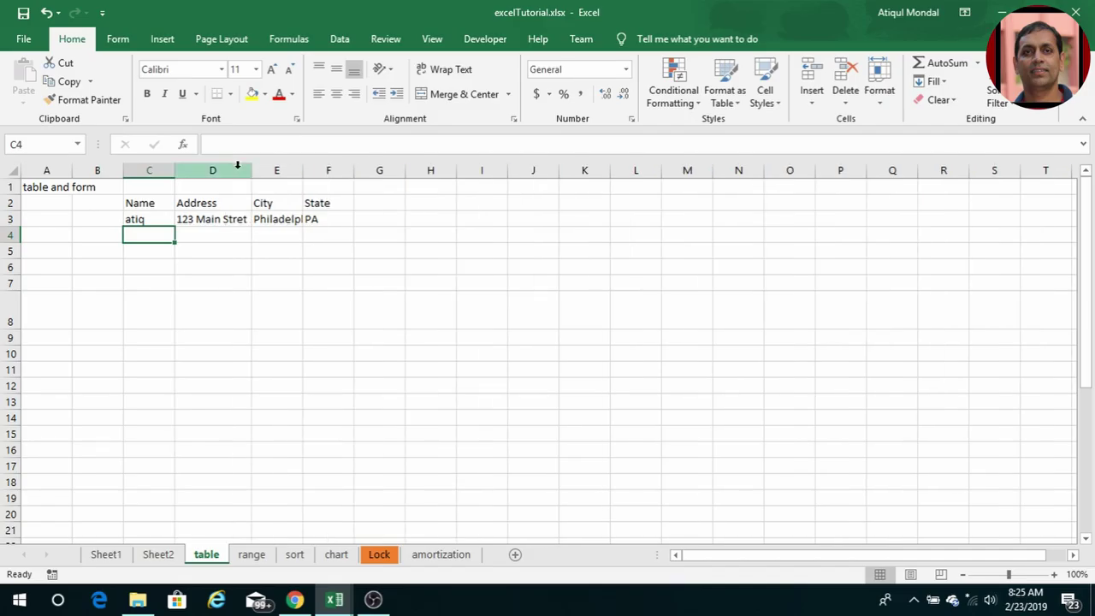
{"action": "double_click", "coordinate": [303, 170]}
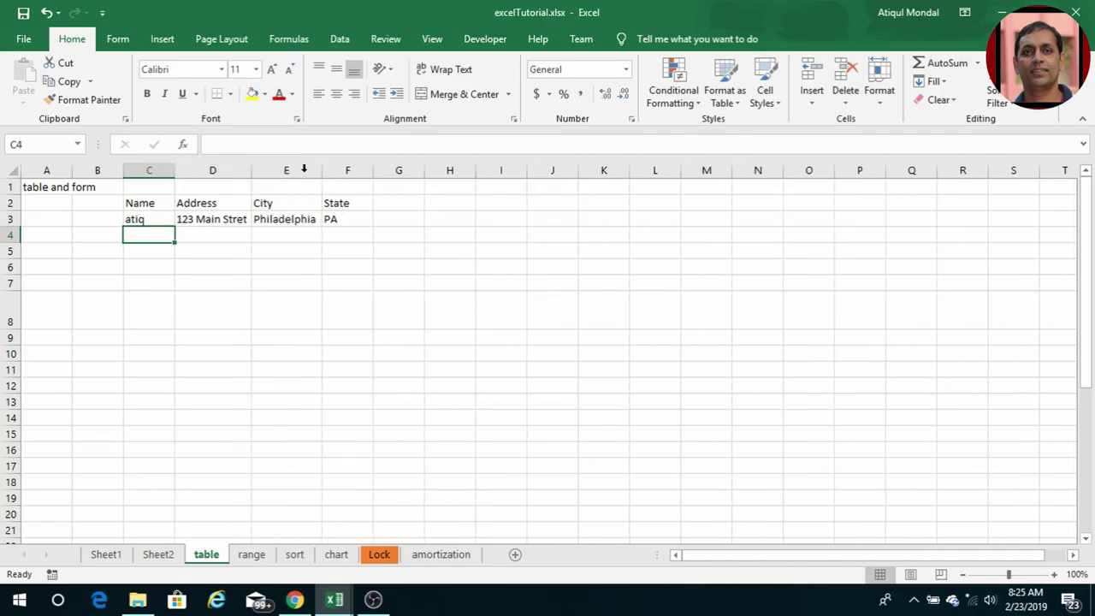
{"action": "double_click", "coordinate": [375, 171]}
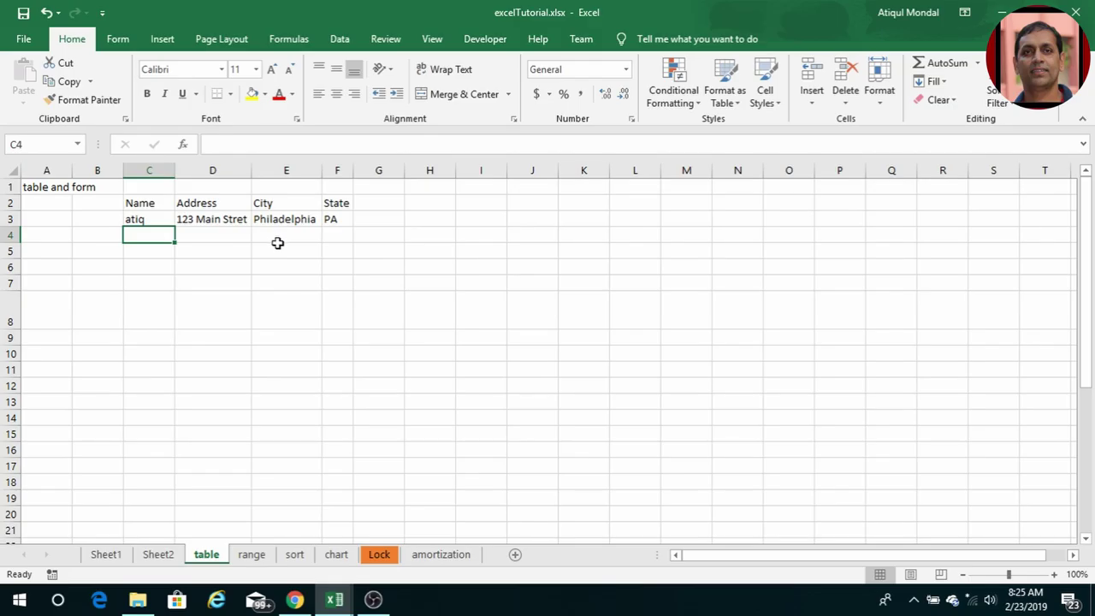
{"action": "left_click", "coordinate": [25, 41]}
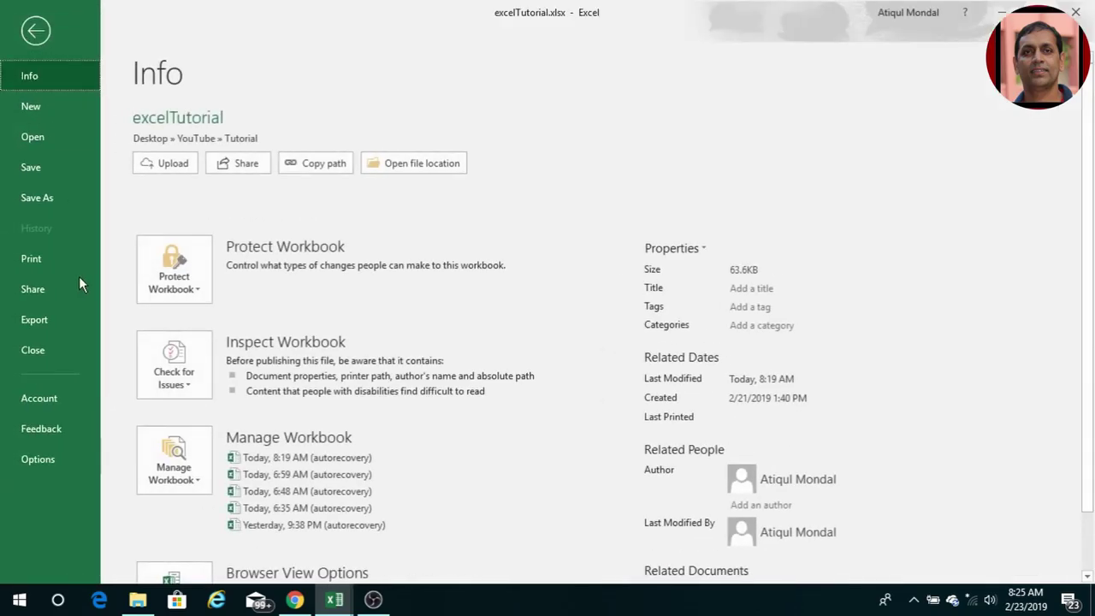
{"action": "left_click", "coordinate": [38, 458]}
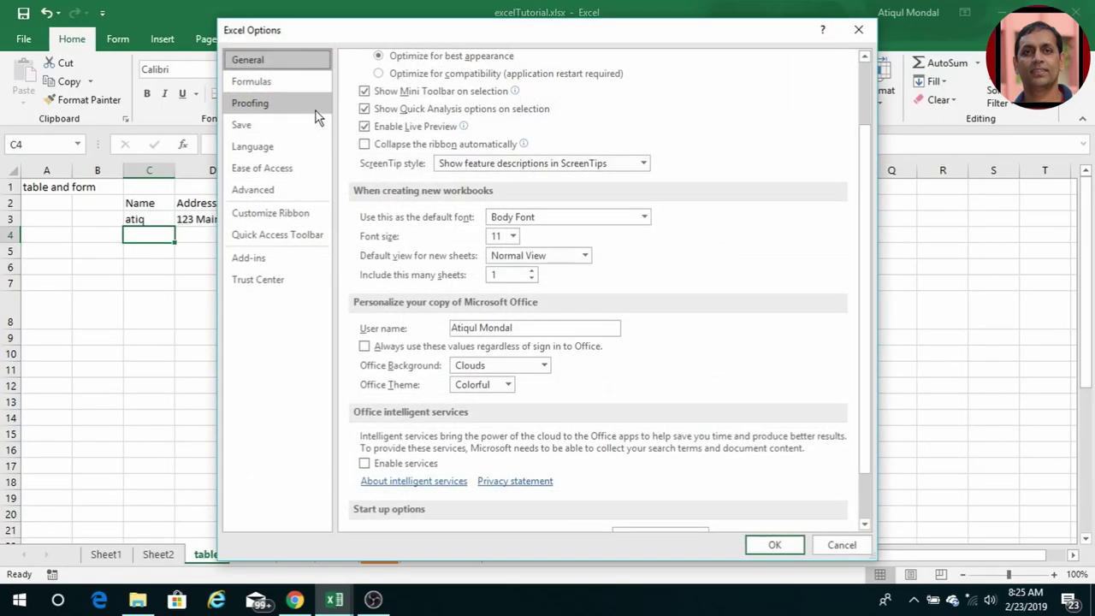
{"action": "left_click", "coordinate": [279, 215]}
{"action": "left_click", "coordinate": [526, 111]}
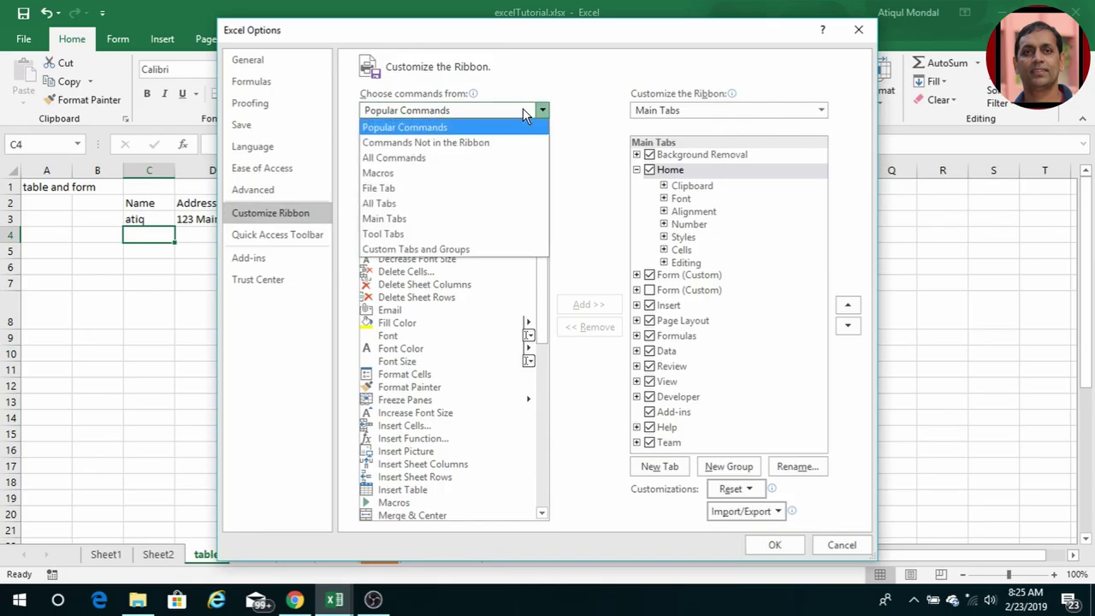
{"action": "left_click", "coordinate": [455, 145]}
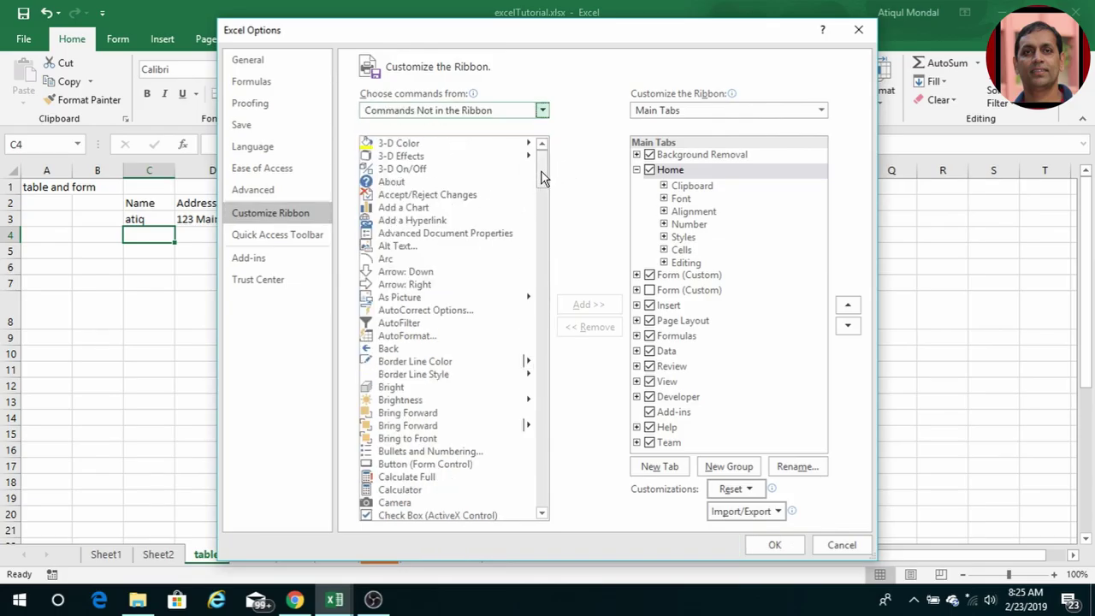
{"action": "left_click_drag", "start_coordinate": [541, 177], "coordinate": [548, 274]}
{"action": "left_click", "coordinate": [394, 314]}
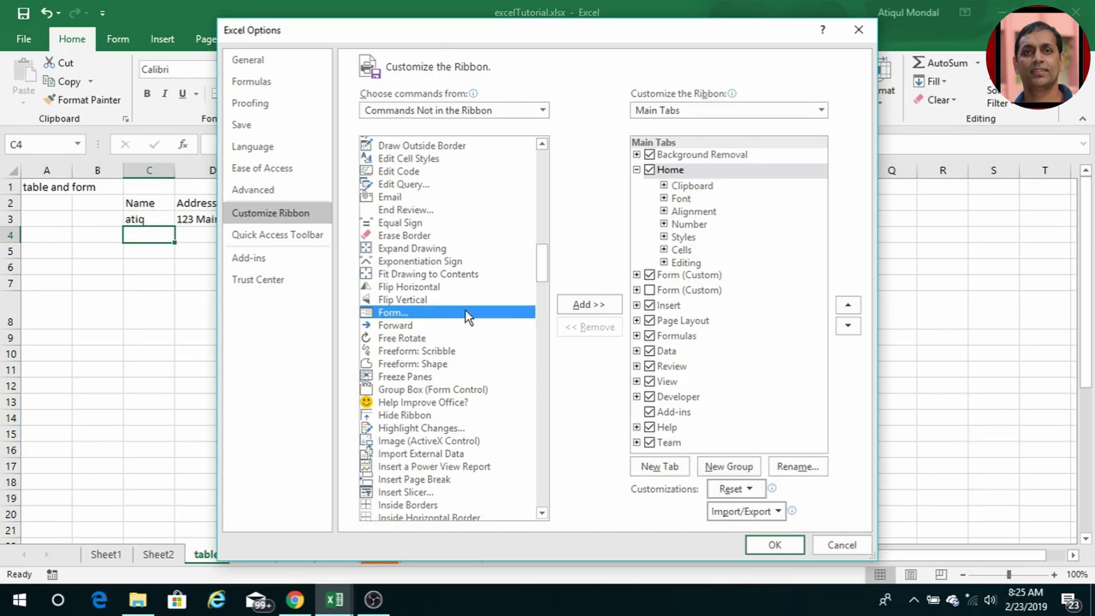
{"action": "left_click", "coordinate": [841, 545]}
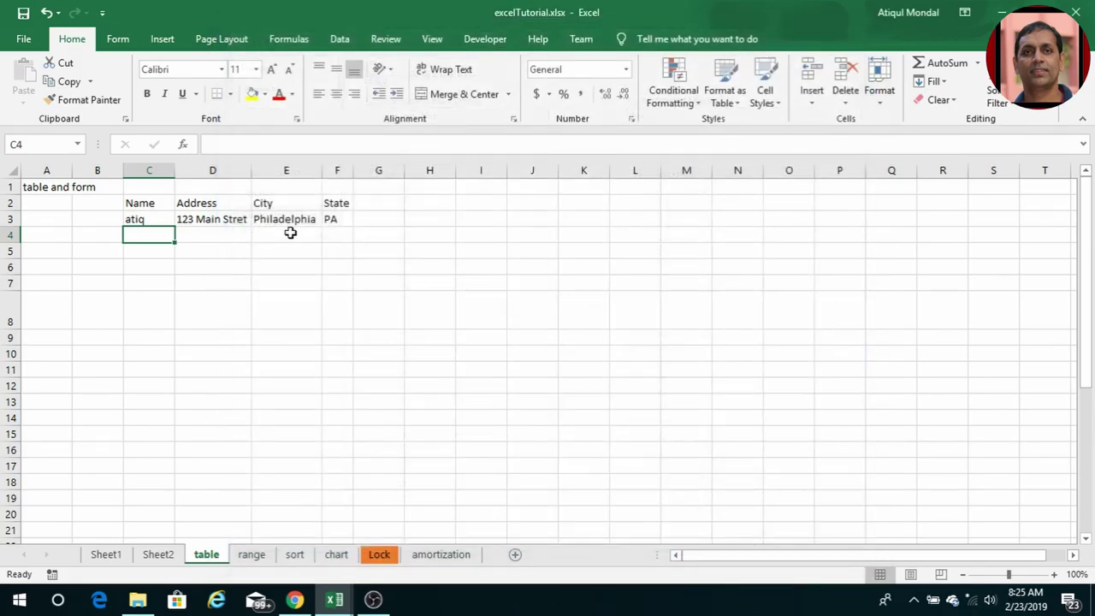
Step: Open the data entry form for the list, using the first row as column labels
{"action": "left_click", "coordinate": [120, 40]}
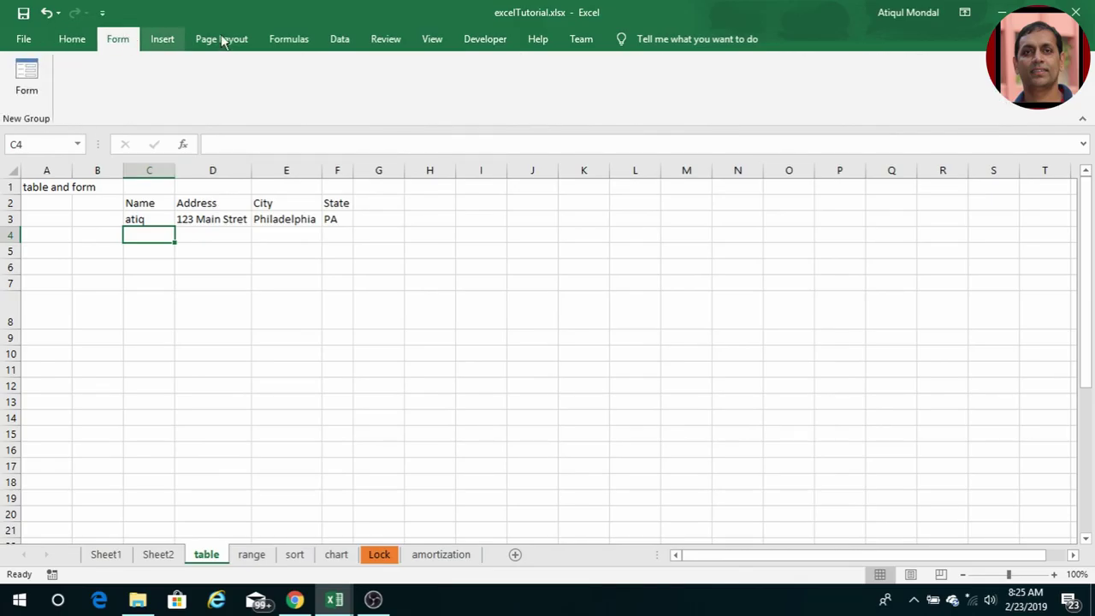
{"action": "left_click", "coordinate": [35, 85]}
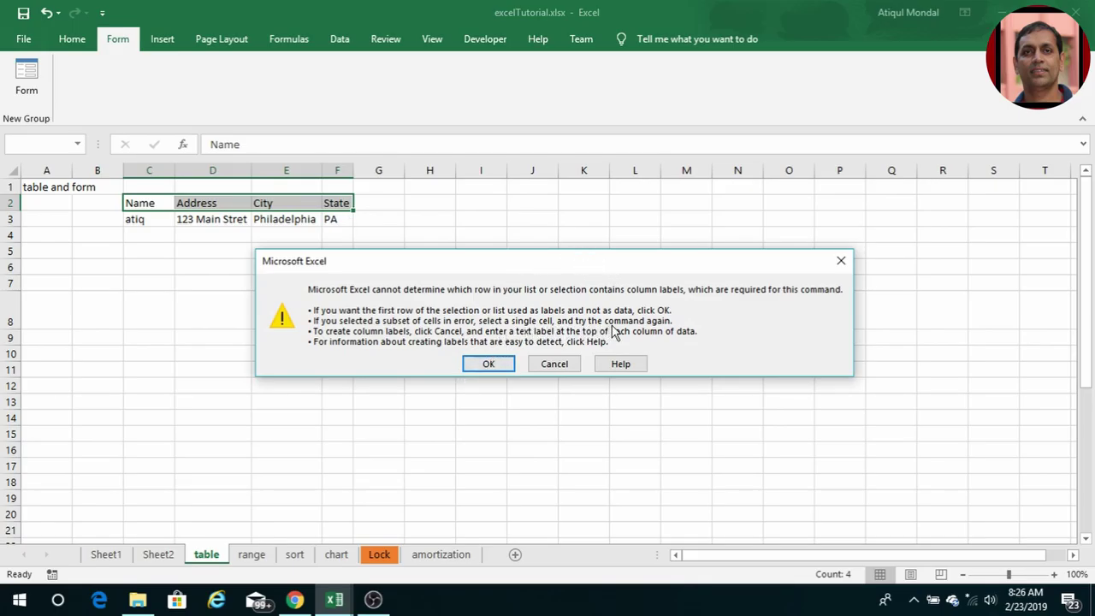
{"action": "left_click", "coordinate": [490, 365]}
{"action": "left_click", "coordinate": [489, 366]}
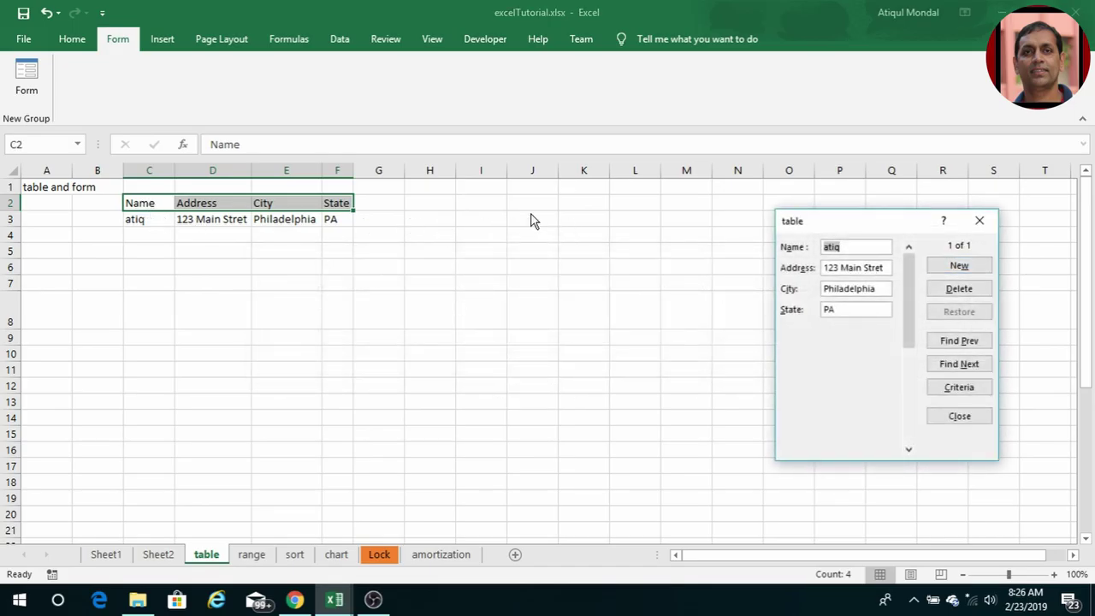
Step: Add a new record with name, address, city and state, then close the form
{"action": "left_click", "coordinate": [963, 268]}
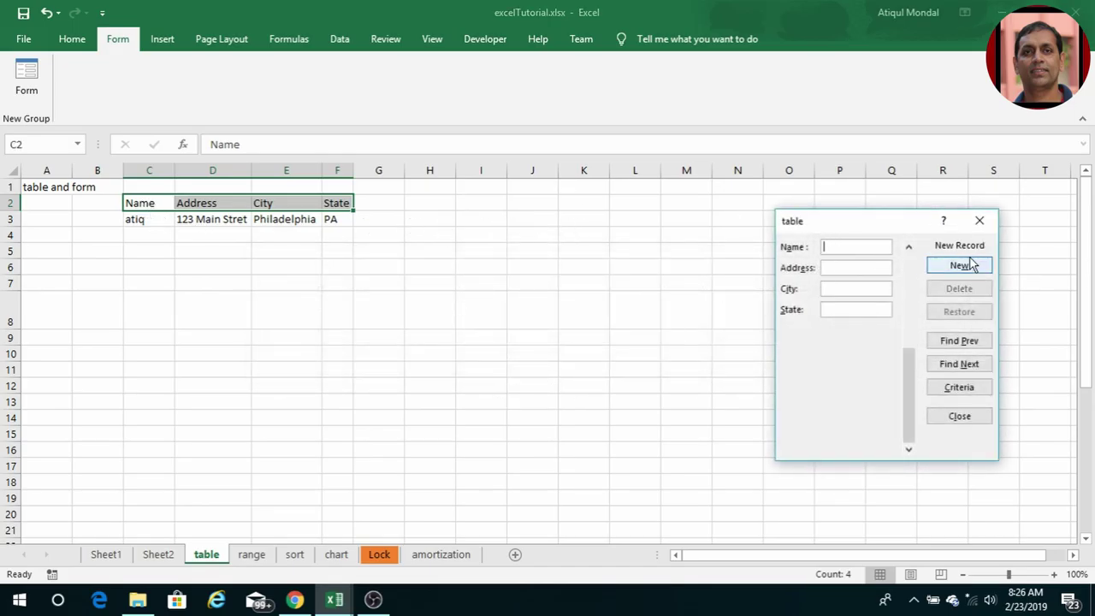
{"action": "type", "text": "at"}
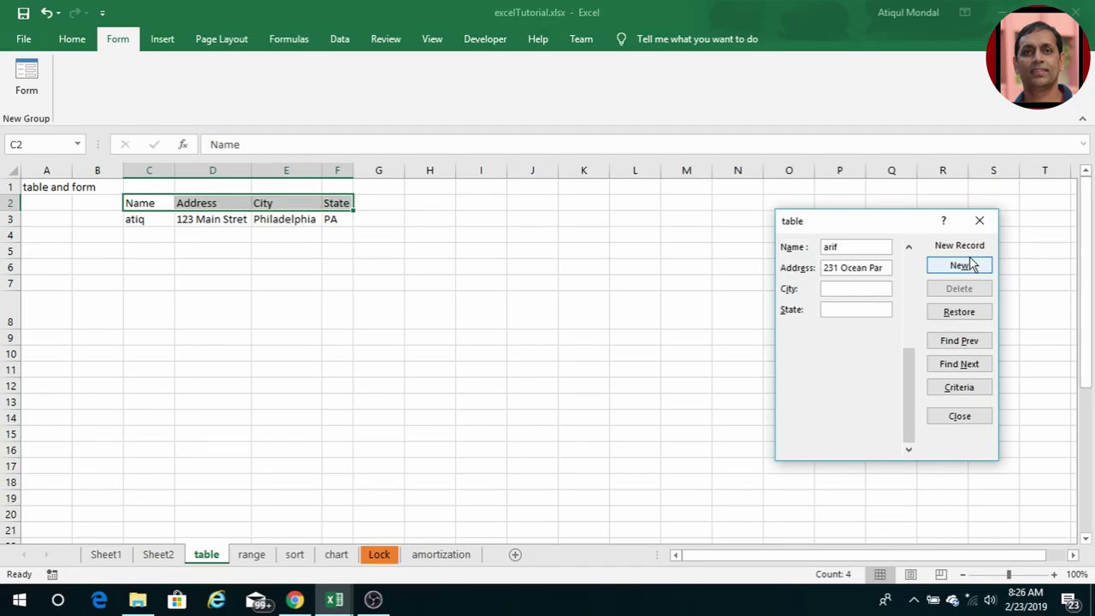
{"action": "type", "text": "kway"}
{"action": "key", "text": "Tab"}
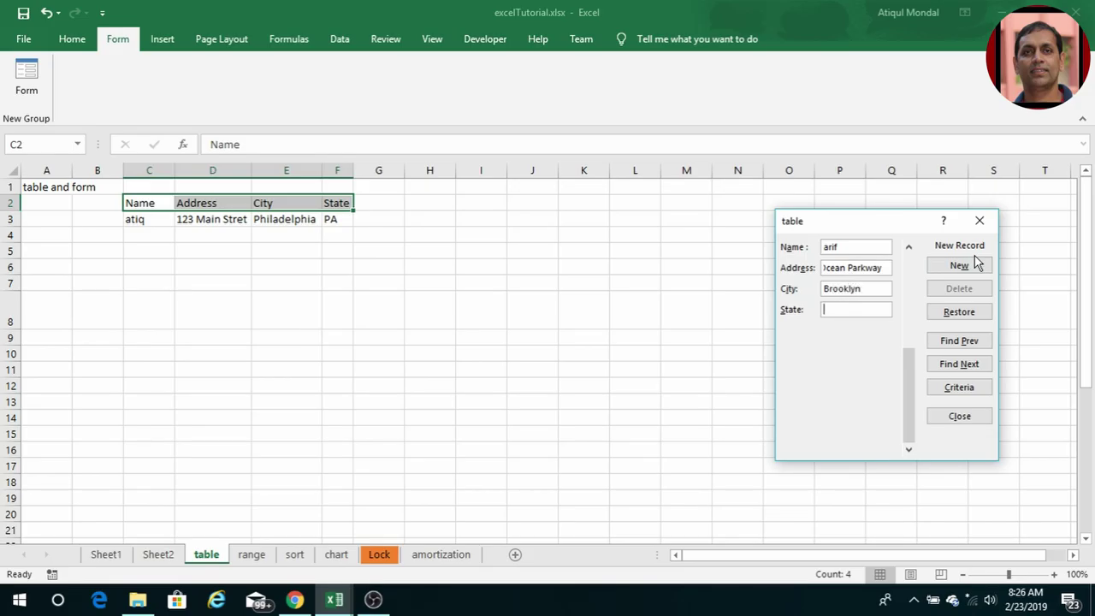
{"action": "key", "text": "Return"}
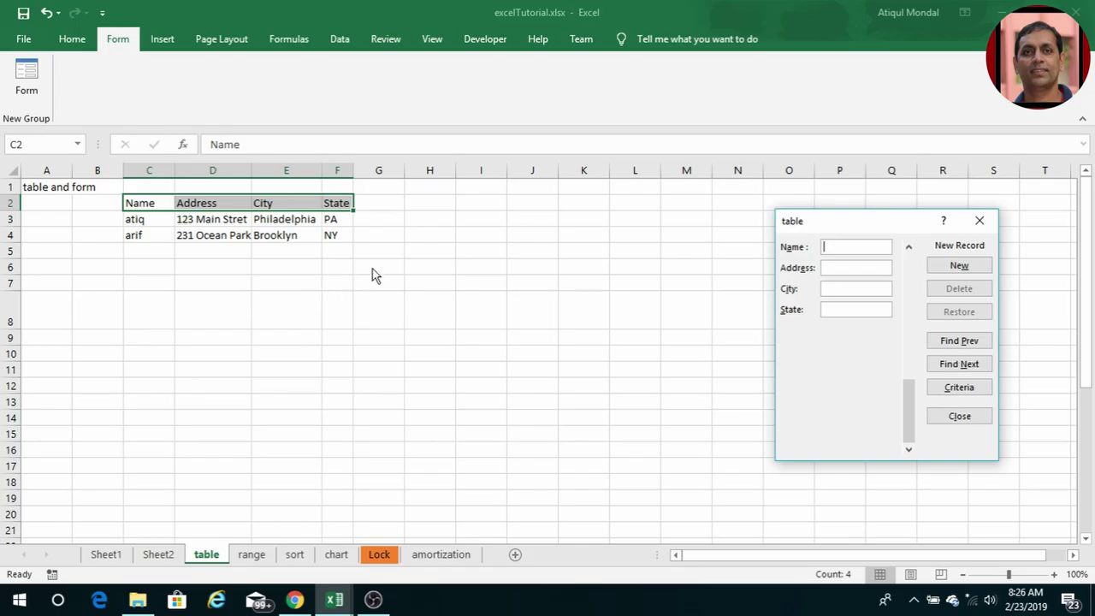
{"action": "left_click", "coordinate": [979, 222]}
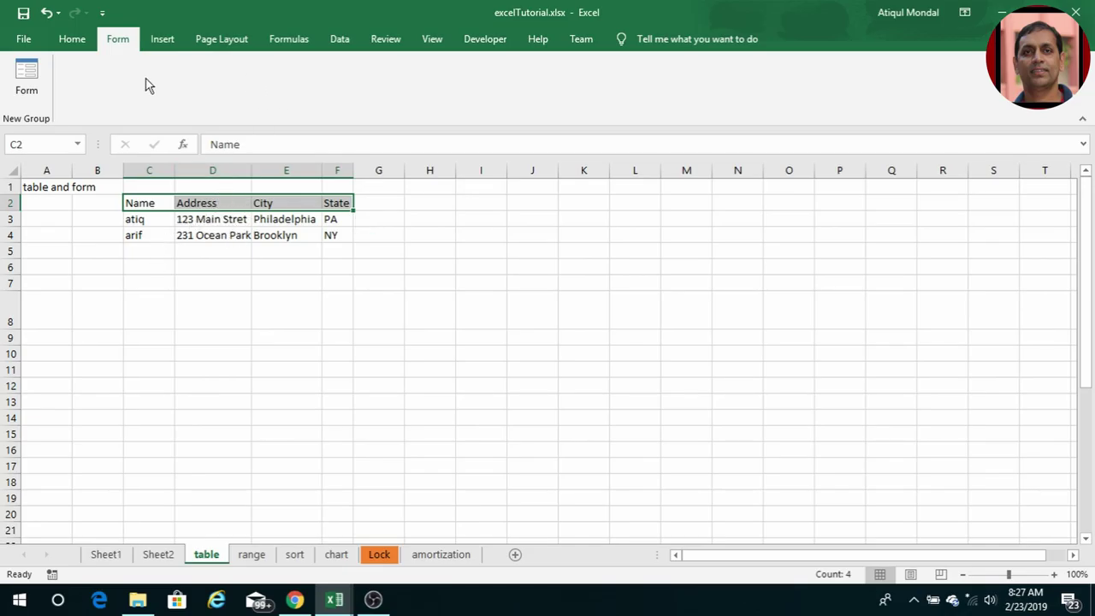
{"action": "left_click", "coordinate": [167, 41]}
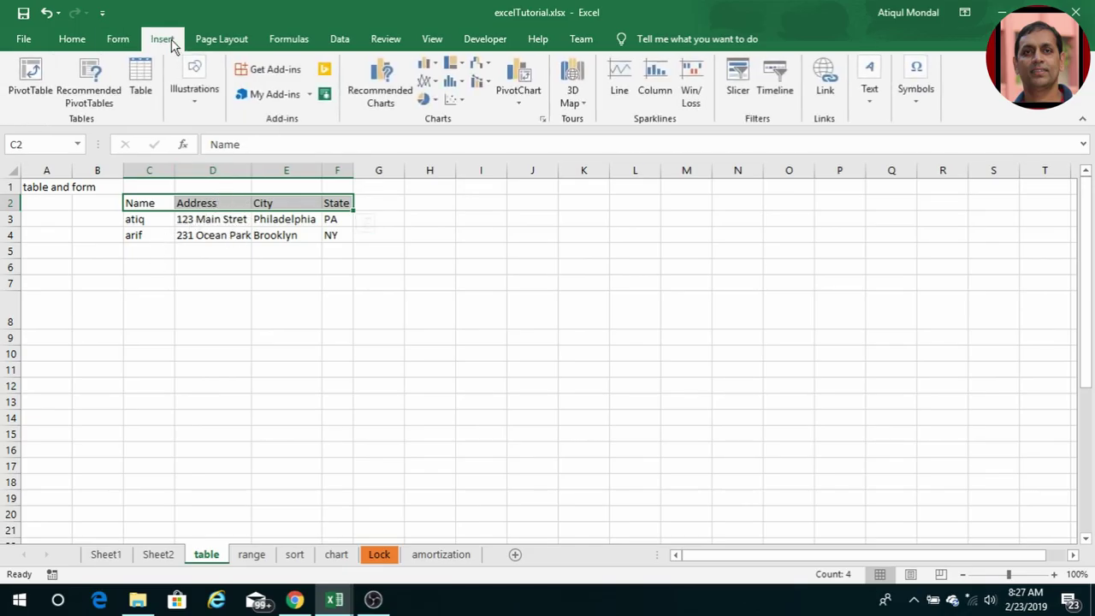
Step: Convert the header range into a table with My table has headers ticked
{"action": "left_click", "coordinate": [141, 77]}
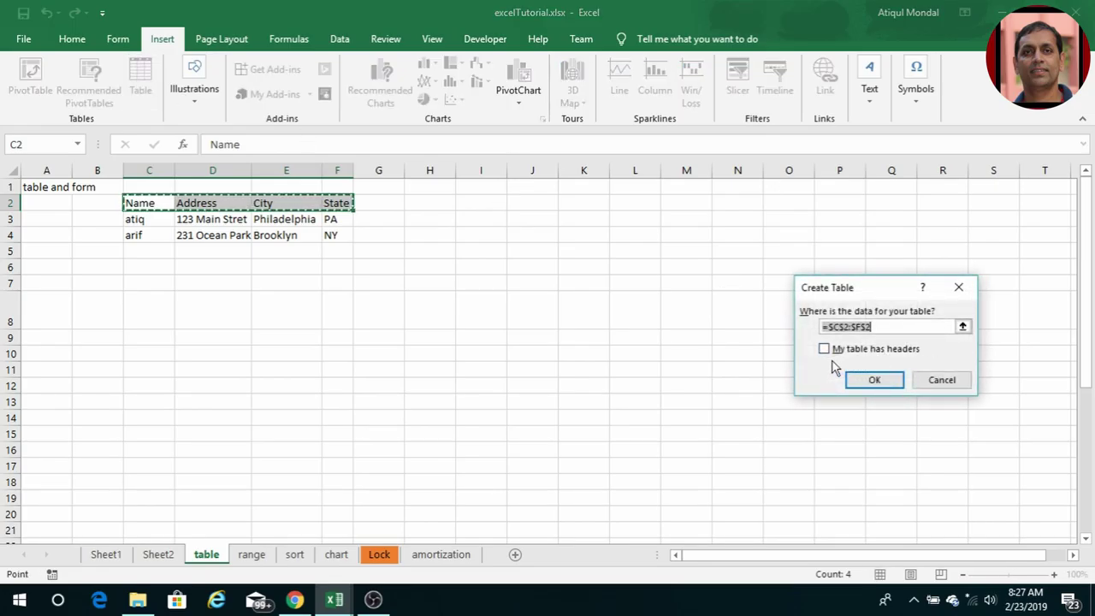
{"action": "left_click_drag", "start_coordinate": [865, 287], "coordinate": [565, 268]}
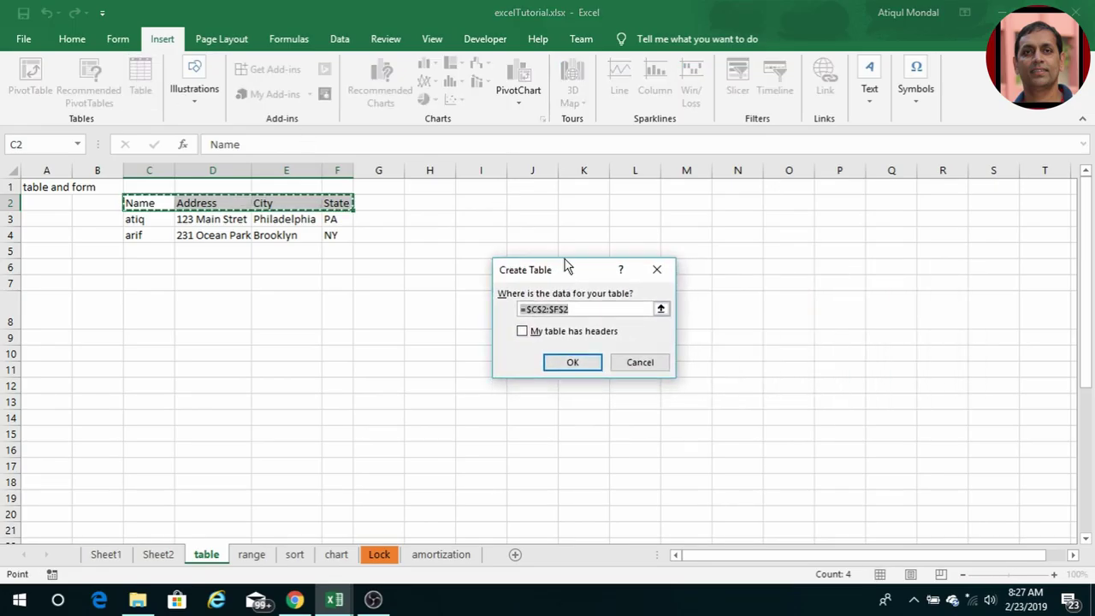
{"action": "left_click", "coordinate": [529, 333]}
{"action": "left_click", "coordinate": [583, 364]}
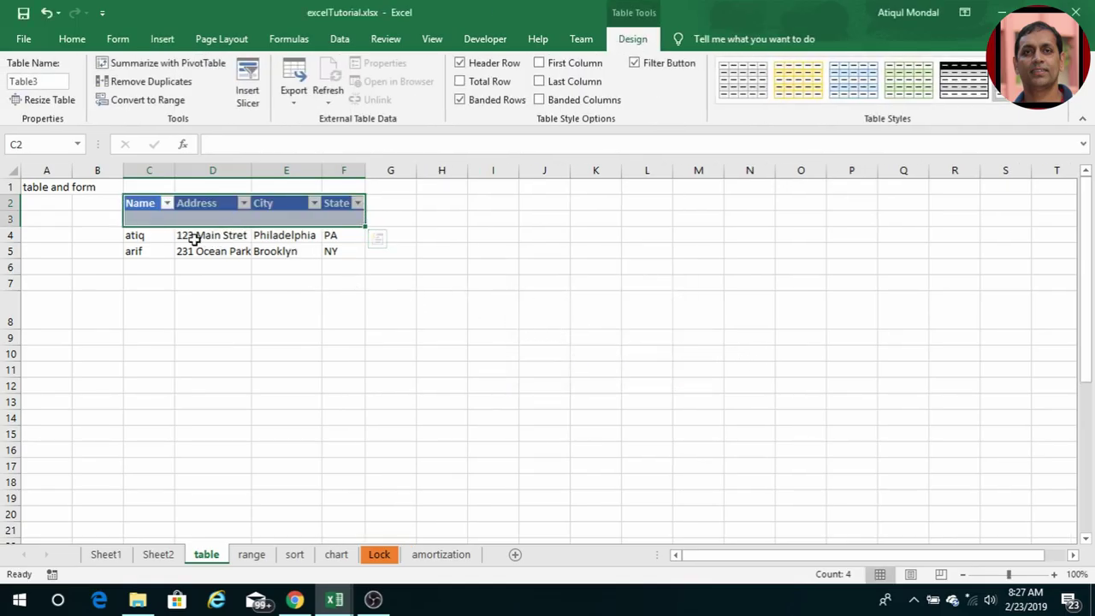
Step: Select the C2:F2 headers and open, then close, the data entry form
{"action": "left_click", "coordinate": [156, 283]}
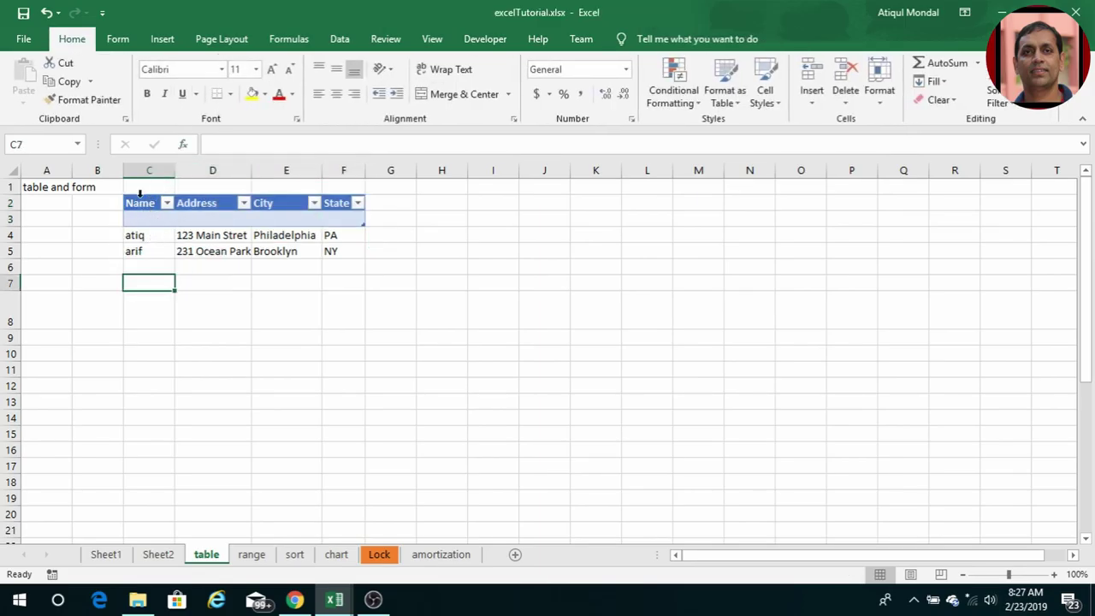
{"action": "left_click_drag", "start_coordinate": [144, 202], "coordinate": [344, 203]}
{"action": "left_click", "coordinate": [118, 39]}
{"action": "left_click", "coordinate": [27, 77]}
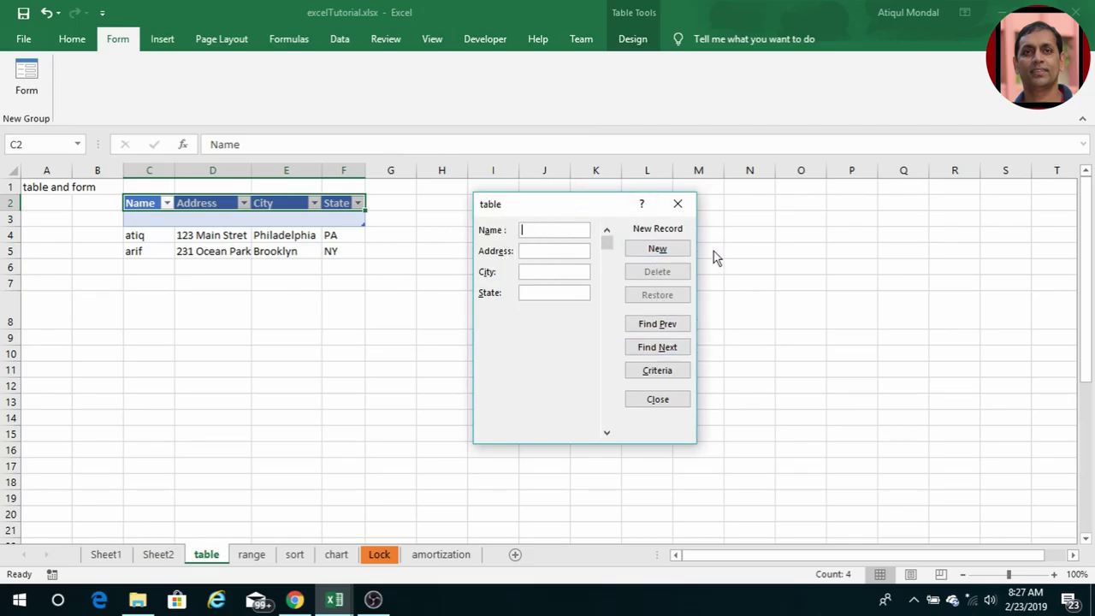
{"action": "left_click", "coordinate": [678, 203]}
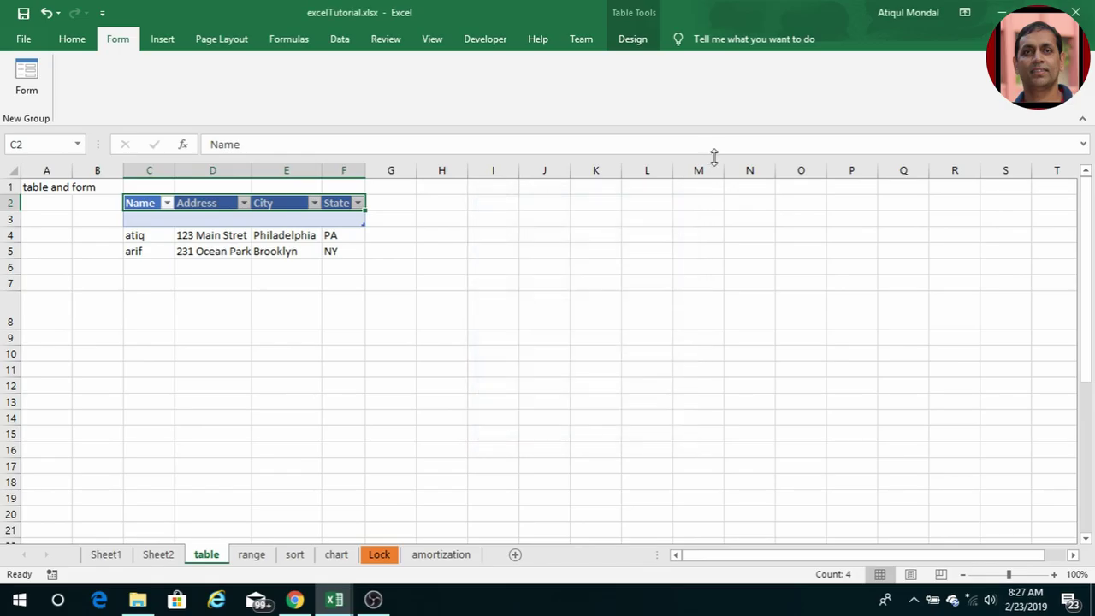
Step: On the range sheet, AutoSum E3:E5 into E6 to get 270
{"action": "left_click", "coordinate": [253, 555]}
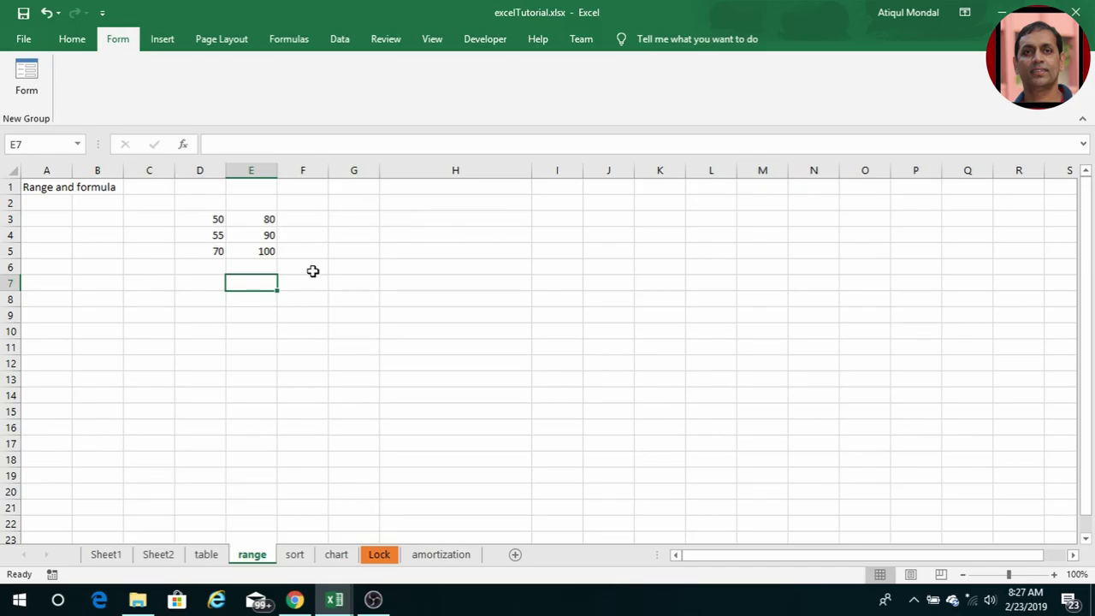
{"action": "left_click", "coordinate": [70, 40]}
{"action": "left_click", "coordinate": [264, 269]}
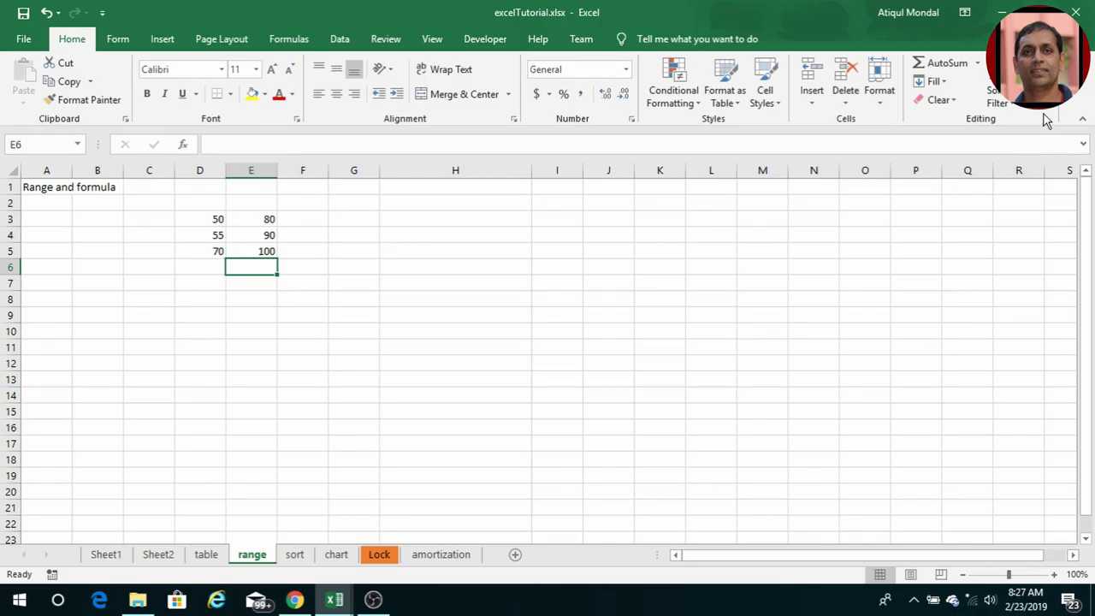
{"action": "left_click", "coordinate": [948, 65]}
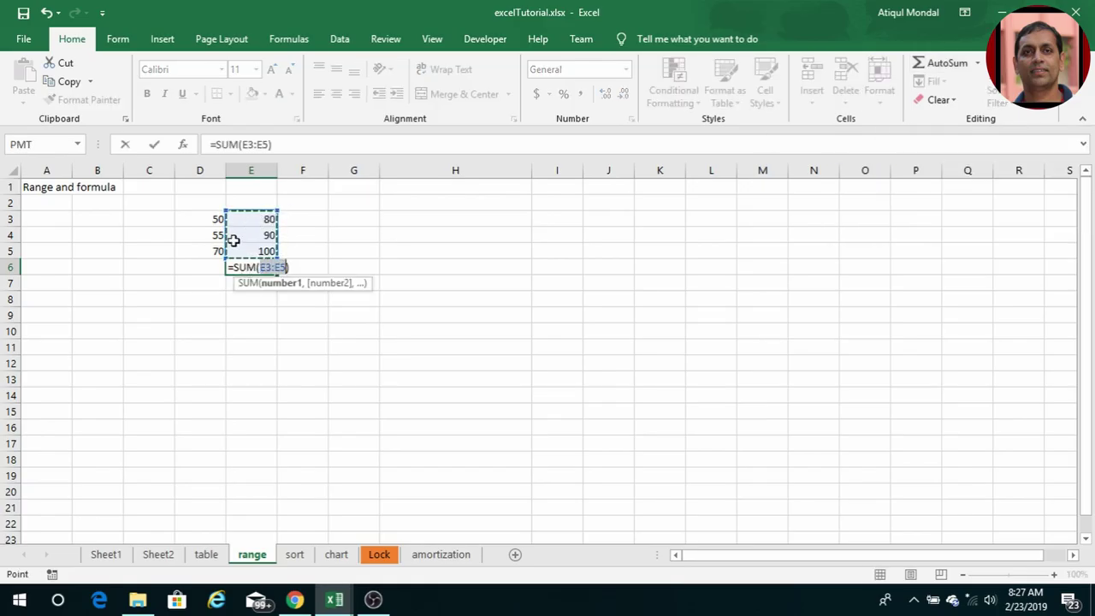
{"action": "key", "text": "Return"}
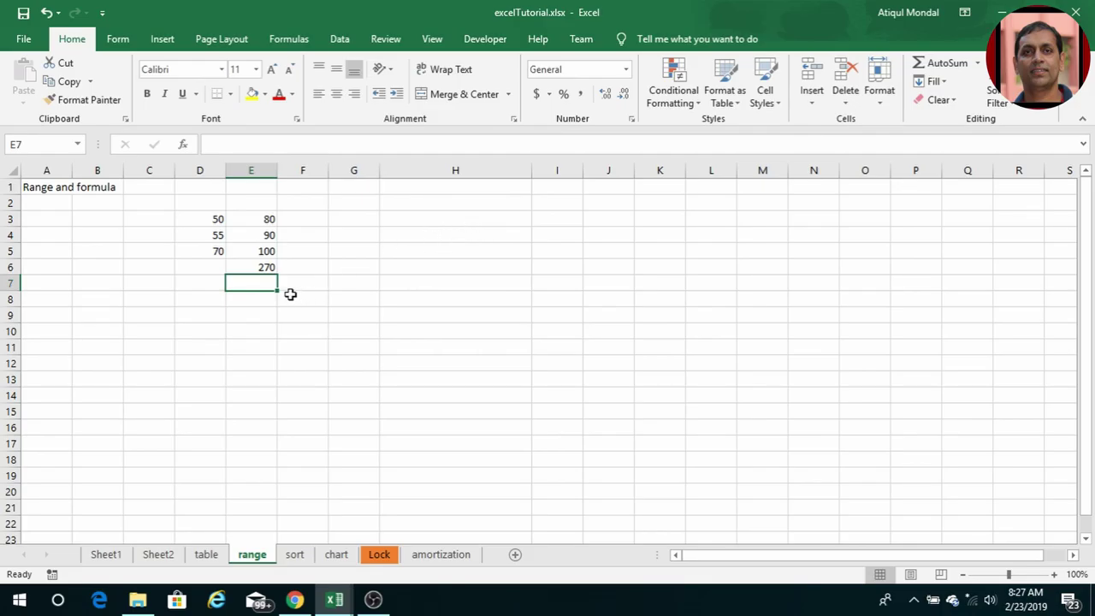
{"action": "left_click", "coordinate": [257, 268]}
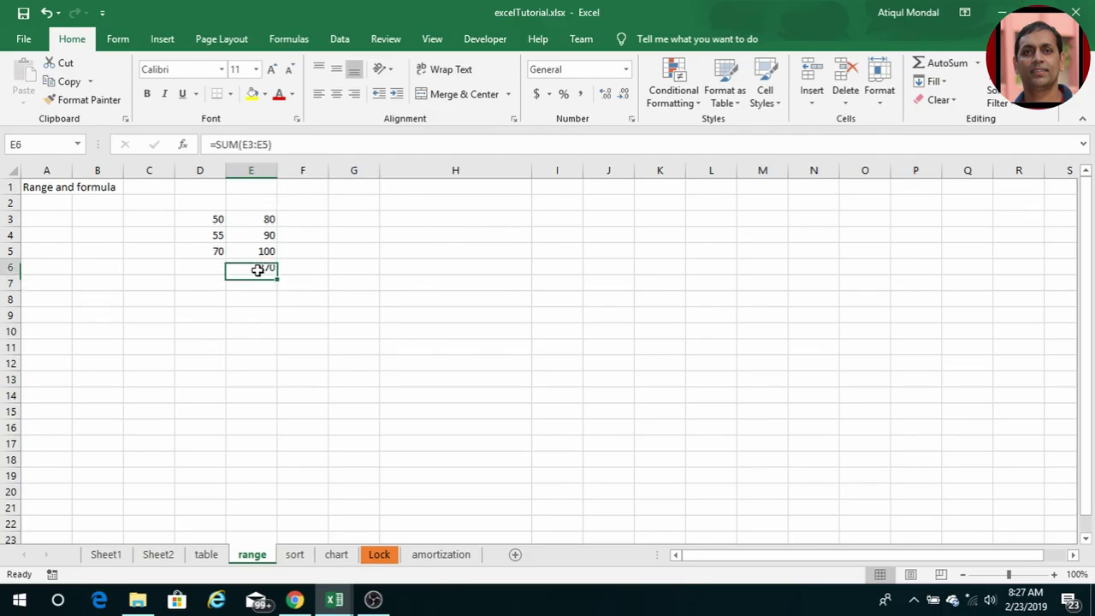
{"action": "left_click", "coordinate": [288, 42]}
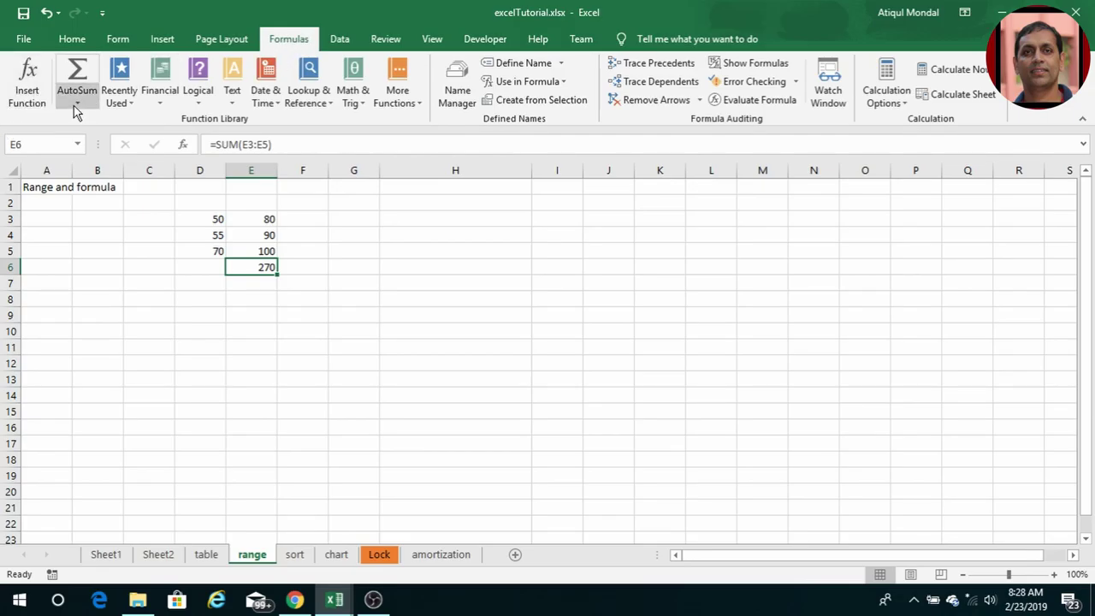
{"action": "left_click", "coordinate": [163, 100]}
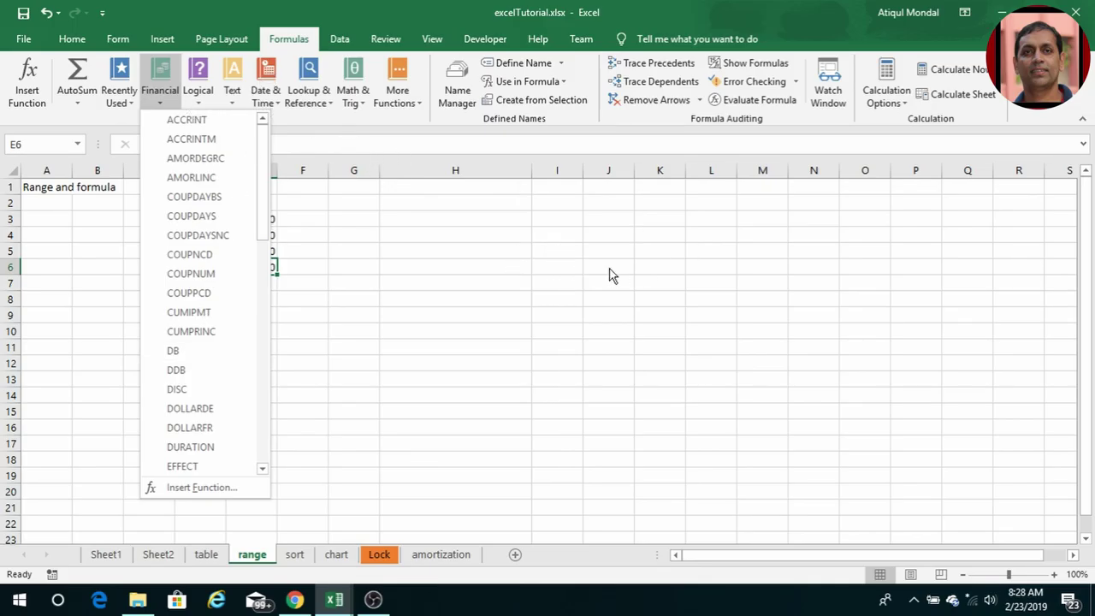
{"action": "left_click", "coordinate": [351, 278]}
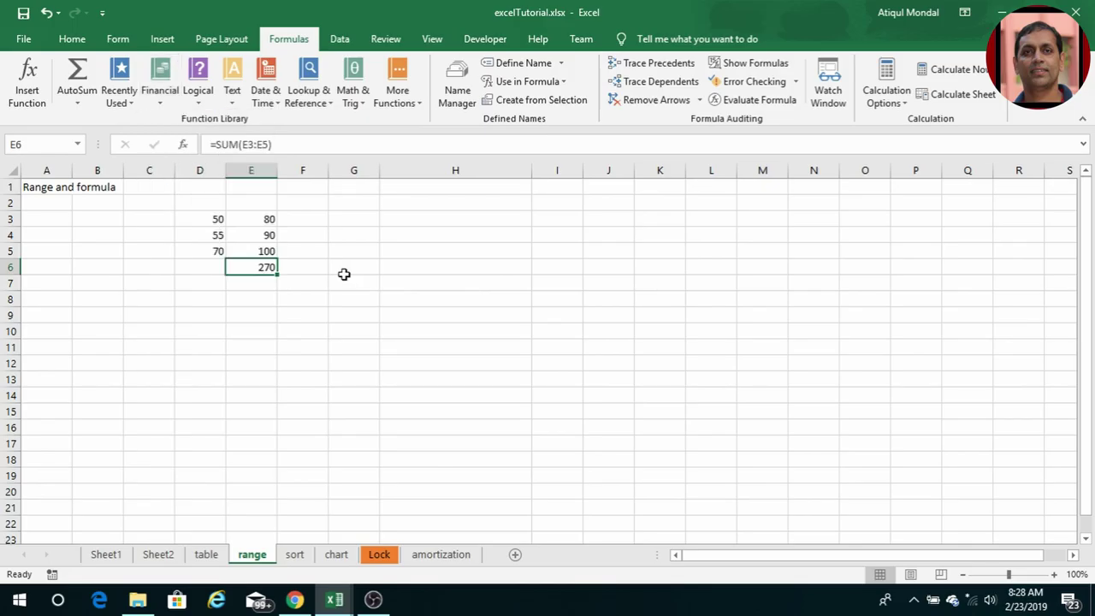
{"action": "left_click", "coordinate": [206, 268]}
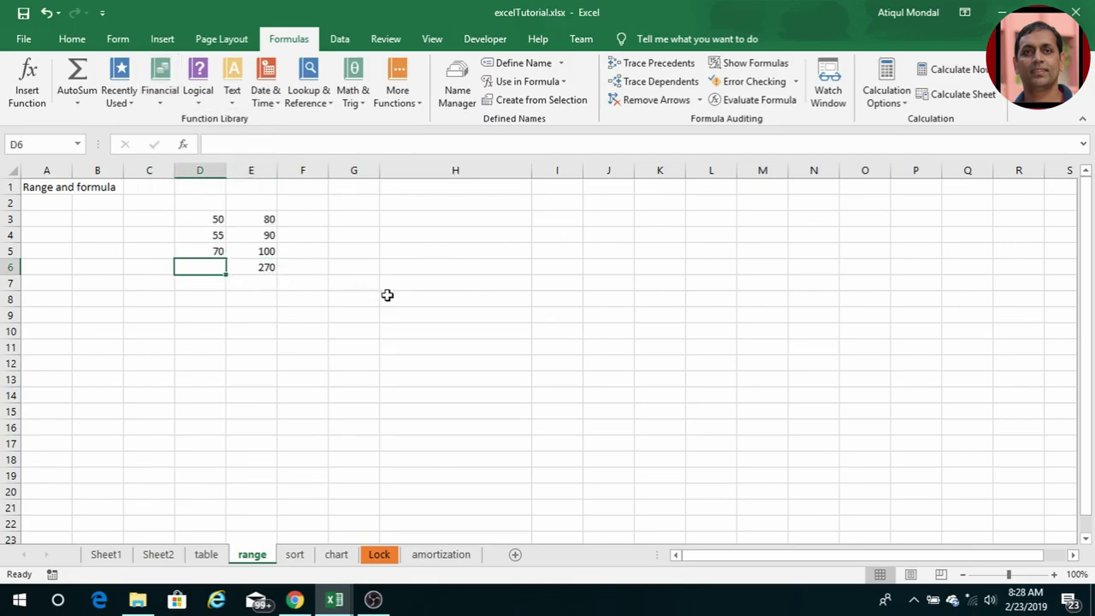
{"action": "left_click", "coordinate": [183, 145]}
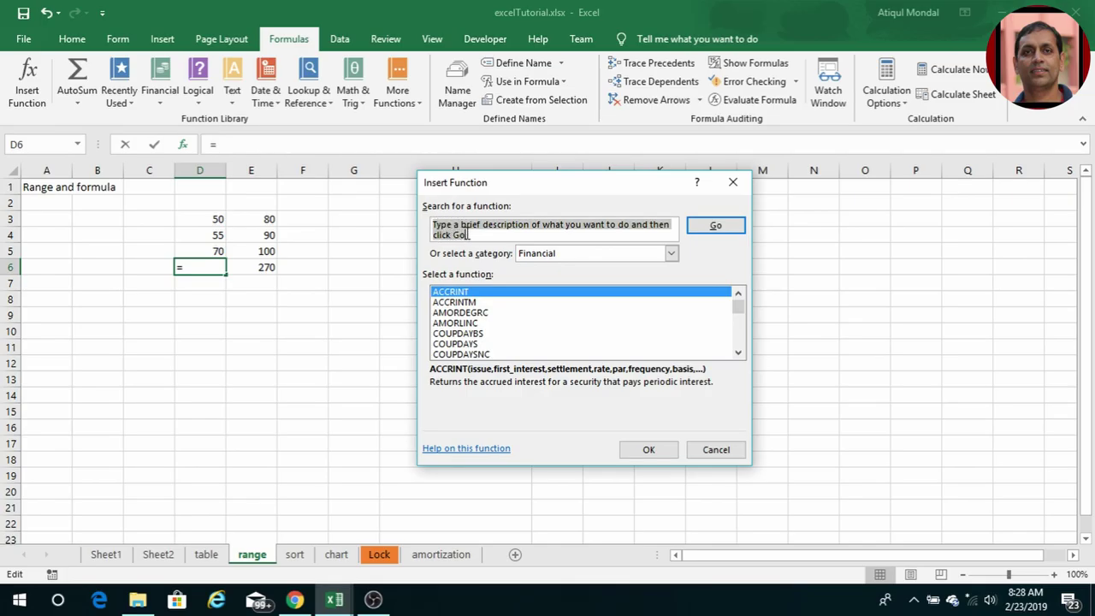
{"action": "type", "text": "pmt"}
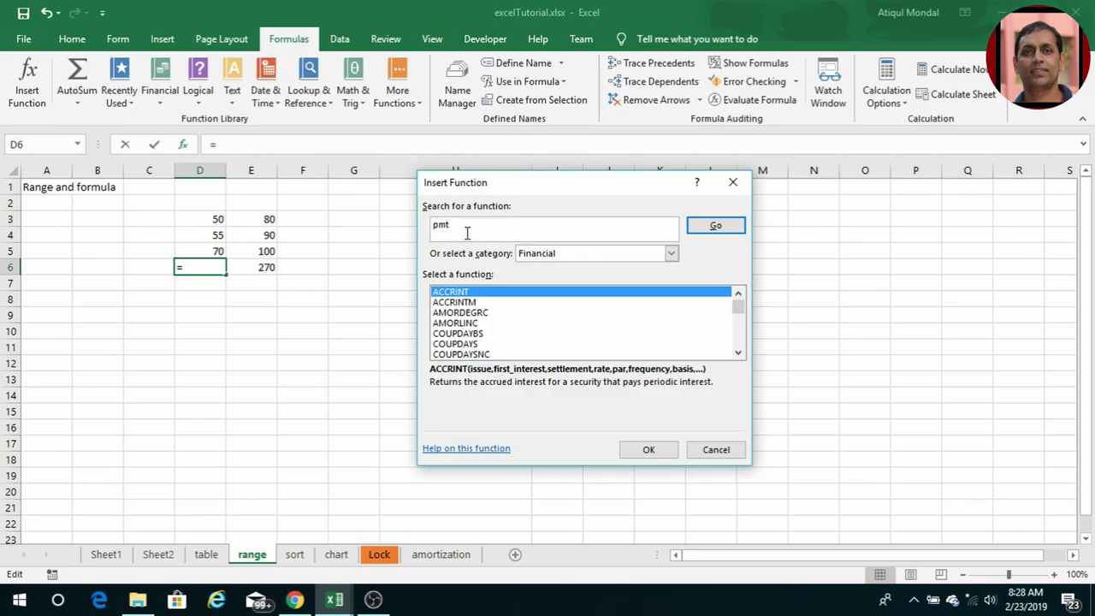
{"action": "key", "text": "Return"}
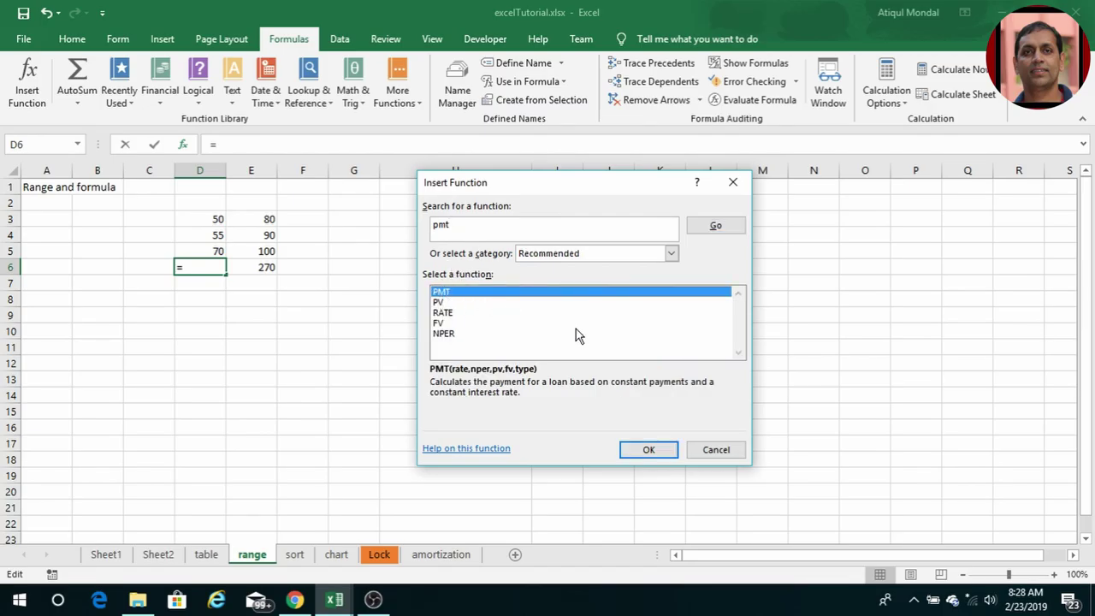
{"action": "left_click", "coordinate": [733, 182]}
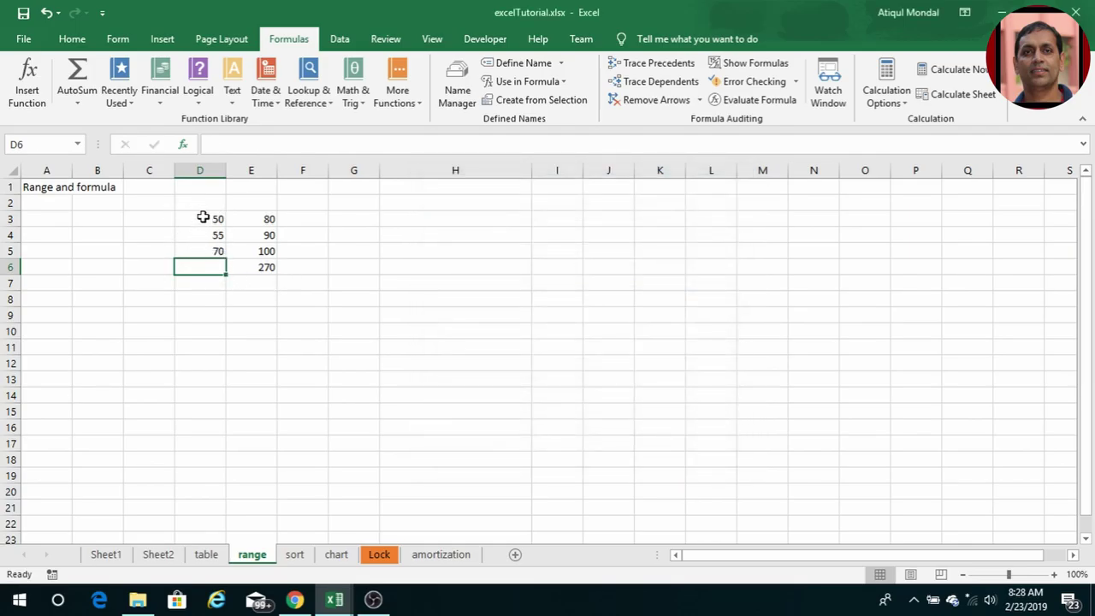
Step: Define cells D3:E5 as the workbook-scope name myNewRange
{"action": "left_click_drag", "start_coordinate": [200, 220], "coordinate": [250, 246]}
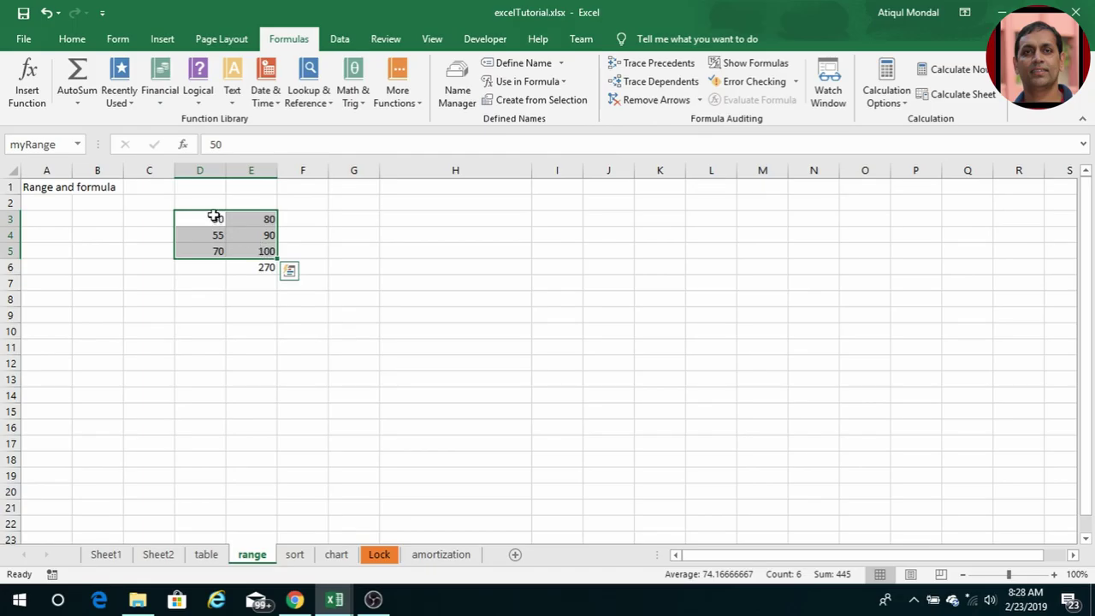
{"action": "left_click", "coordinate": [228, 261]}
{"action": "left_click_drag", "start_coordinate": [215, 219], "coordinate": [265, 250]}
{"action": "right_click", "coordinate": [248, 234]}
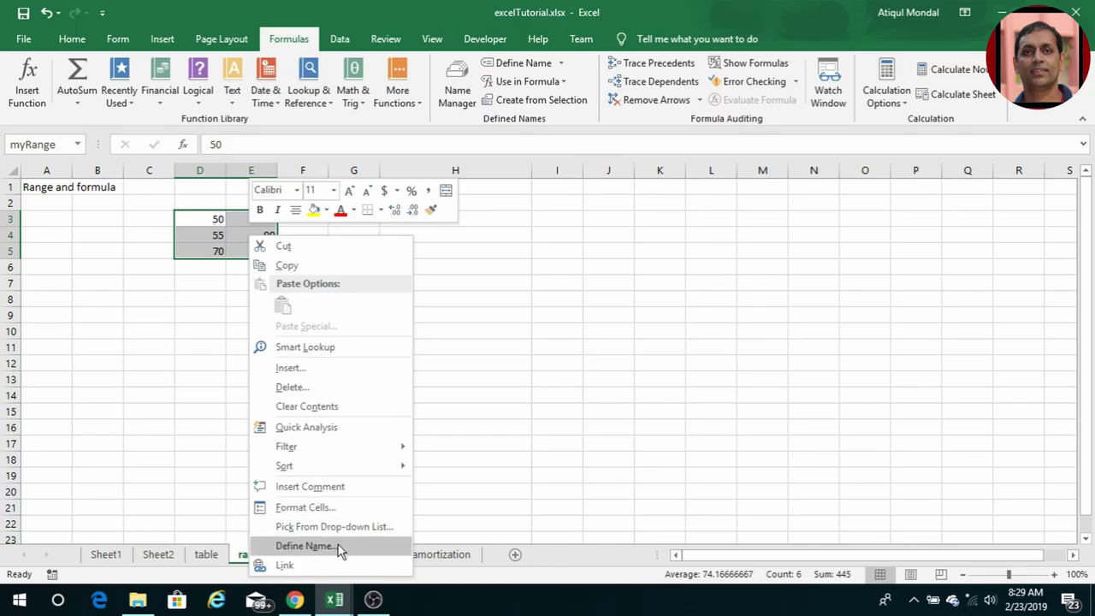
{"action": "left_click", "coordinate": [304, 546]}
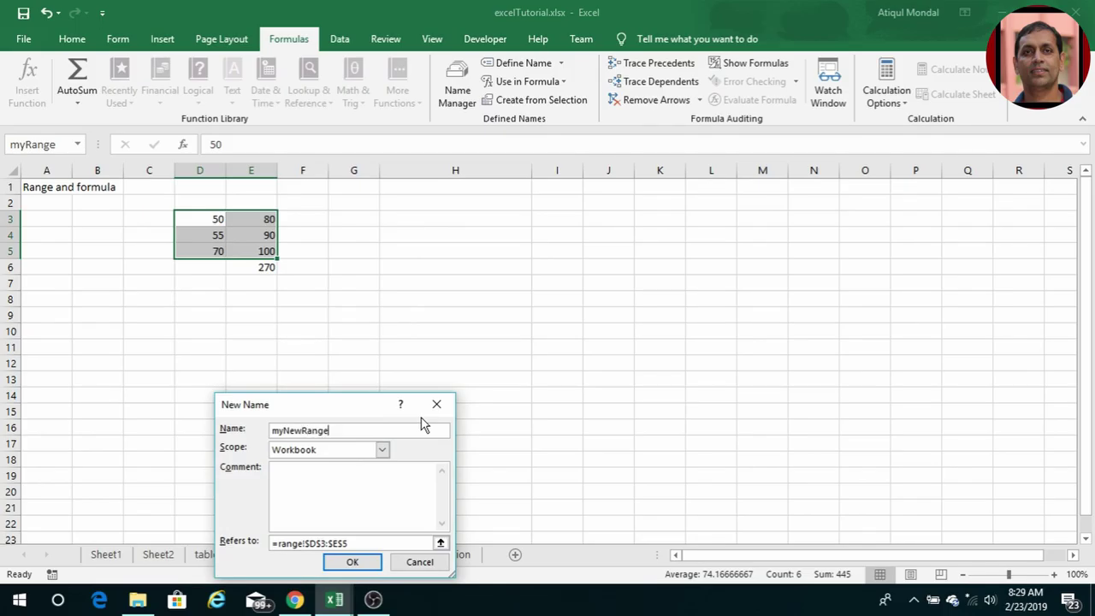
{"action": "key", "text": "Return"}
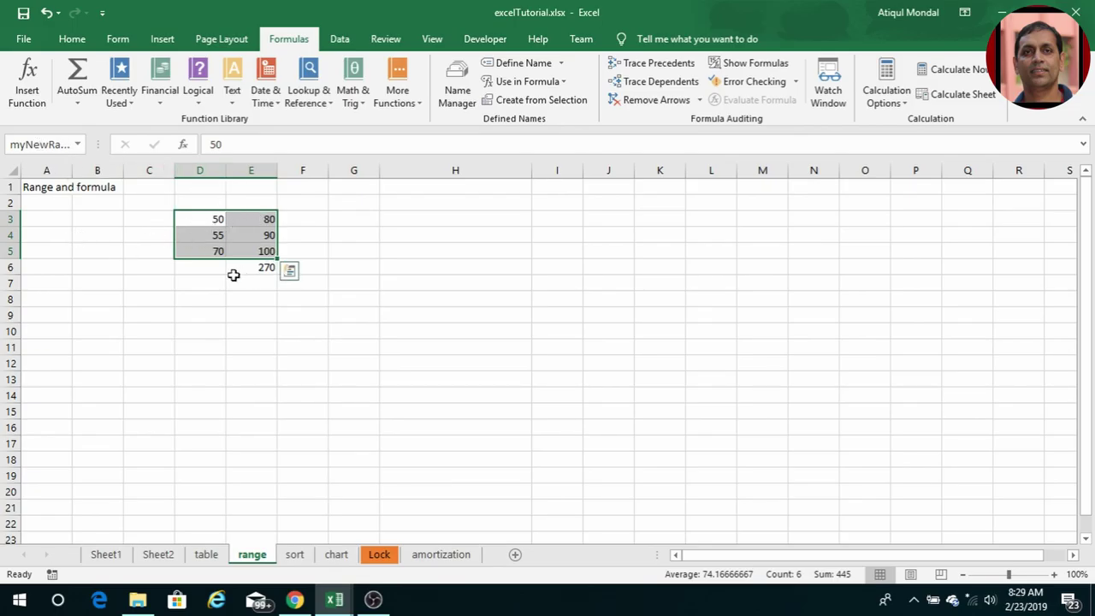
Step: Enter =SUM(myNewRange) in D8 using autocomplete, giving $445.00
{"action": "left_click", "coordinate": [202, 297]}
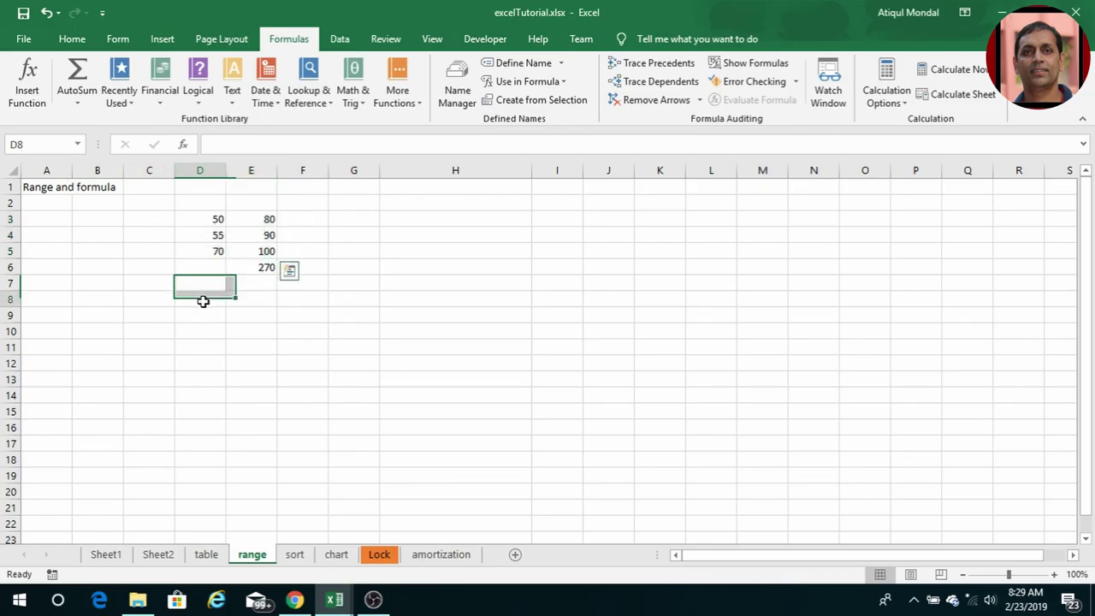
{"action": "type", "text": "="}
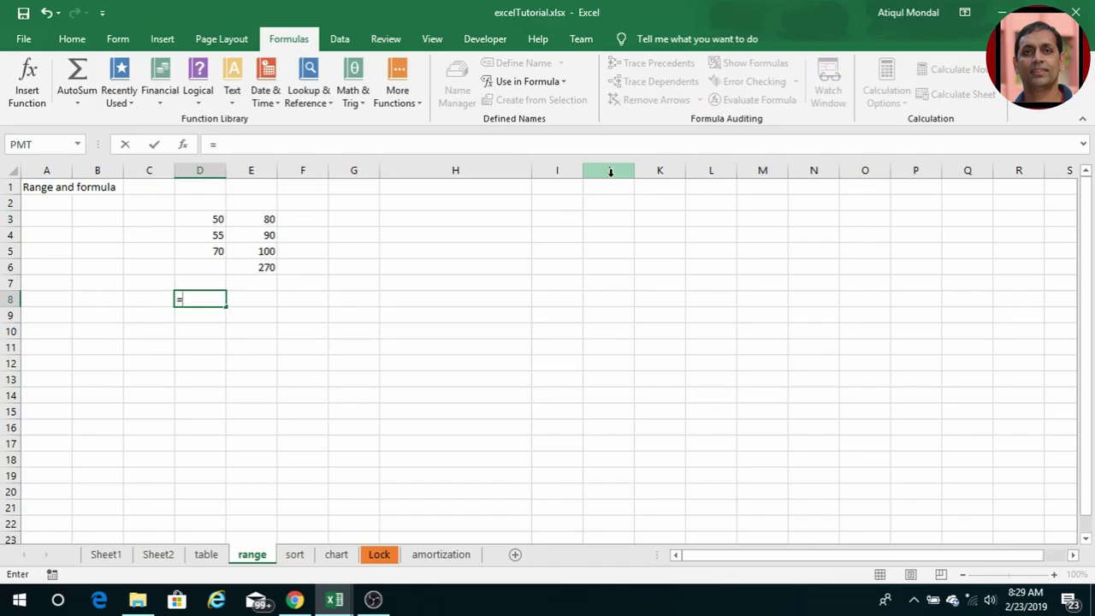
{"action": "type", "text": "sum"}
{"action": "key", "text": "Tab"}
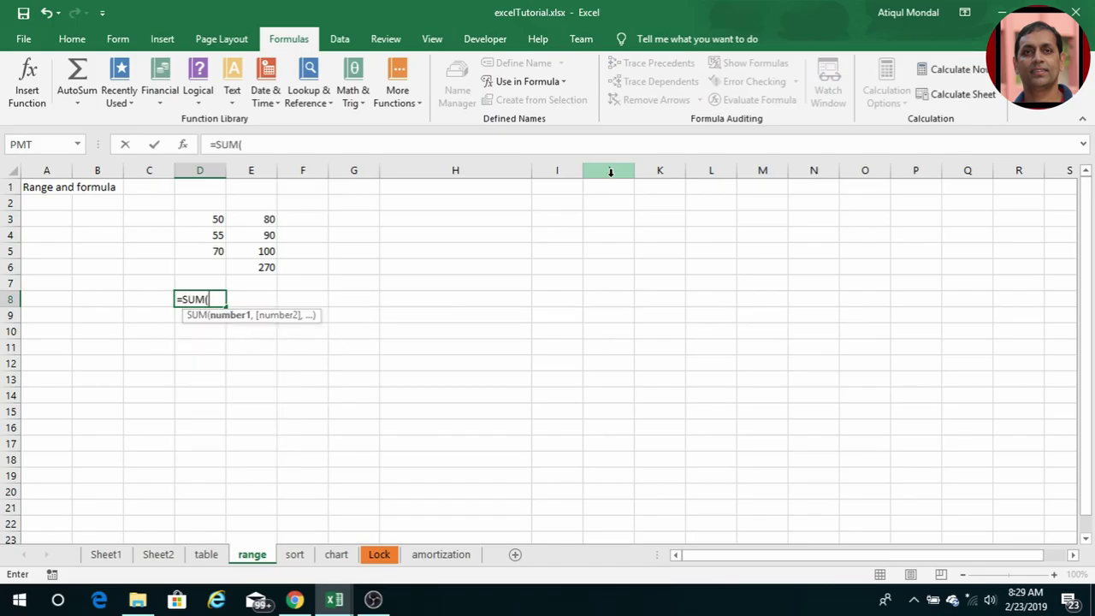
{"action": "type", "text": "m"}
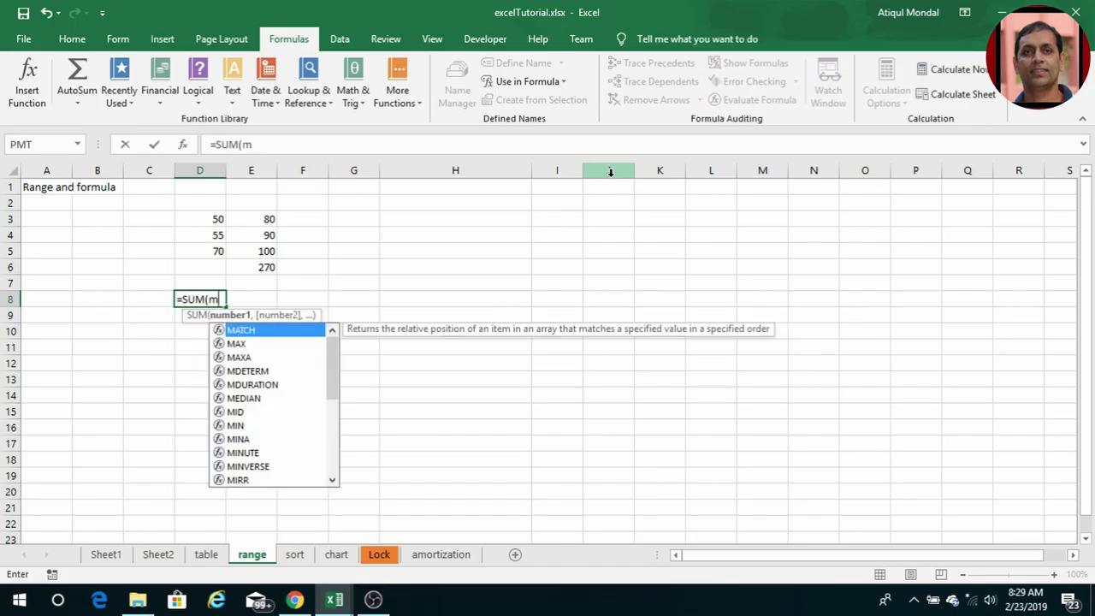
{"action": "type", "text": "yne"}
{"action": "key", "text": "Tab"}
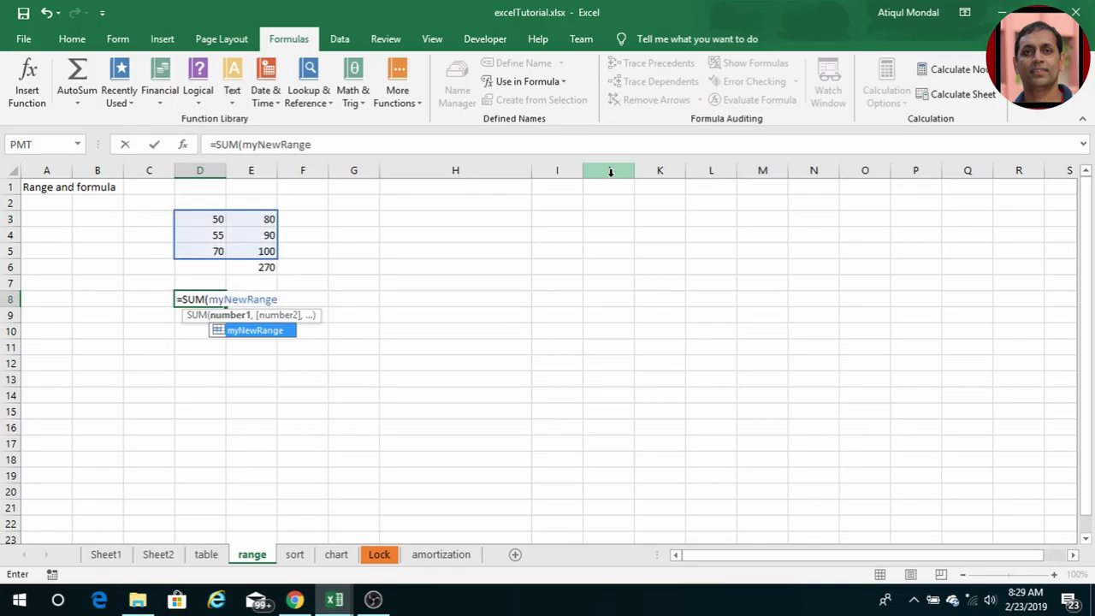
{"action": "type", "text": ")"}
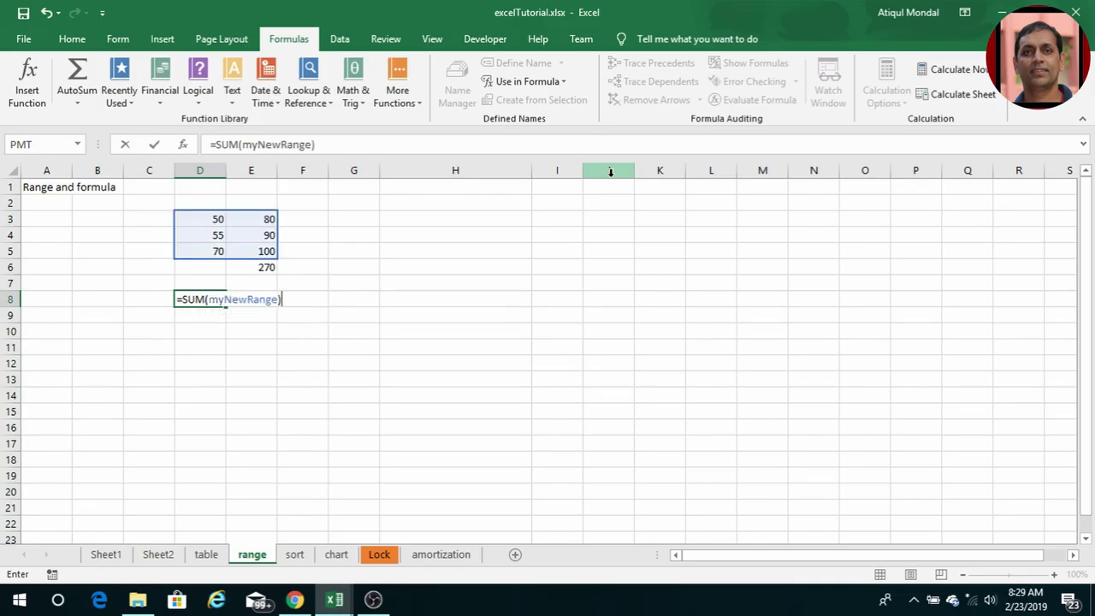
{"action": "key", "text": "Return"}
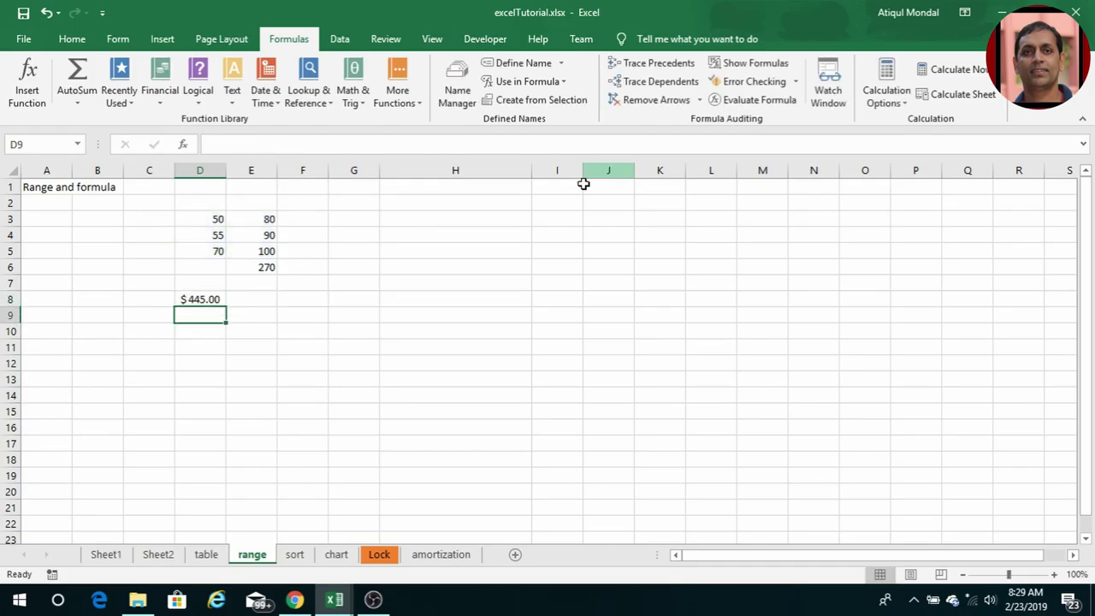
{"action": "left_click", "coordinate": [203, 298]}
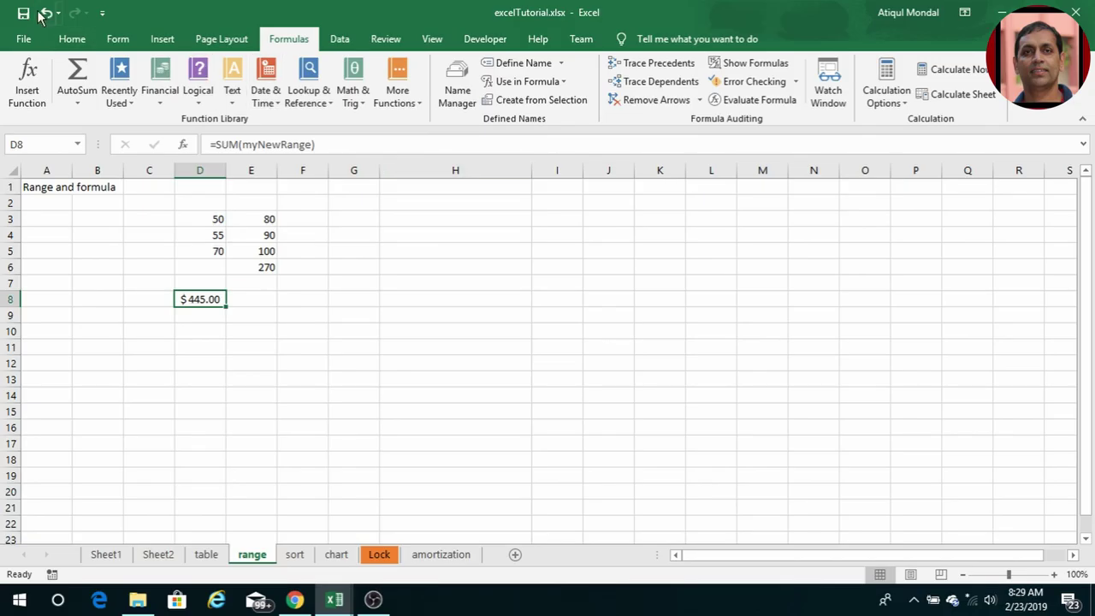
Step: Change E3 to 70, so E6 becomes 260 and D8 $435.00
{"action": "left_click", "coordinate": [75, 40]}
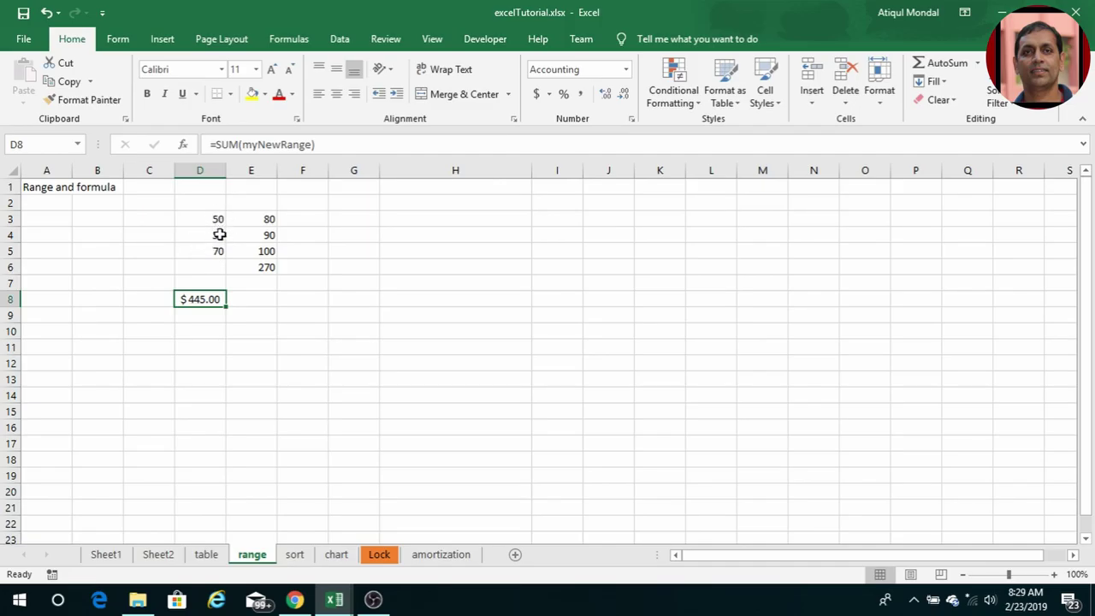
{"action": "left_click", "coordinate": [259, 222]}
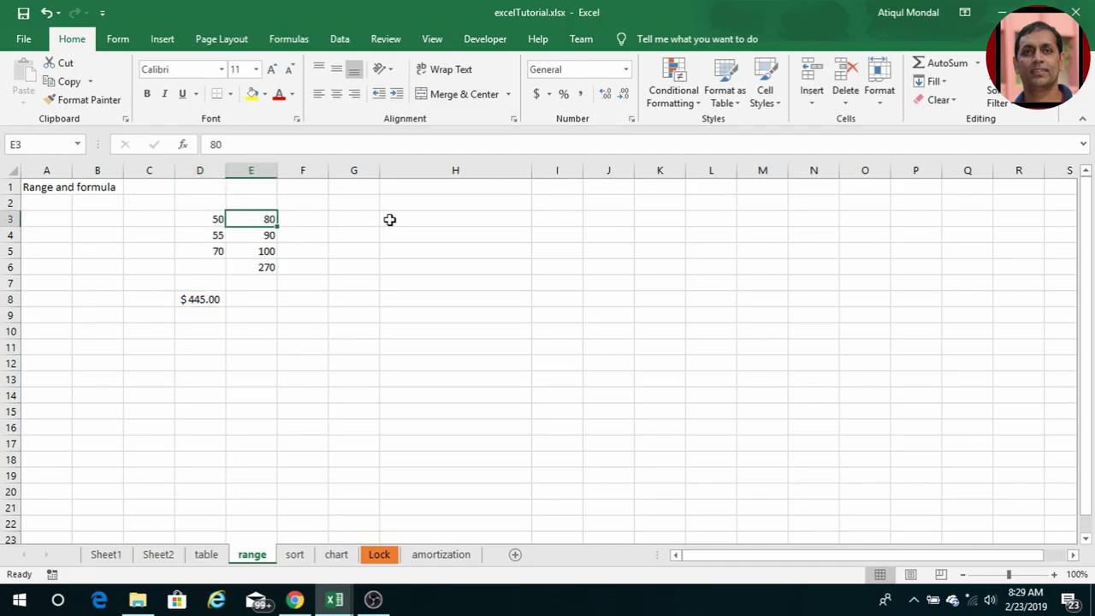
{"action": "type", "text": "7"}
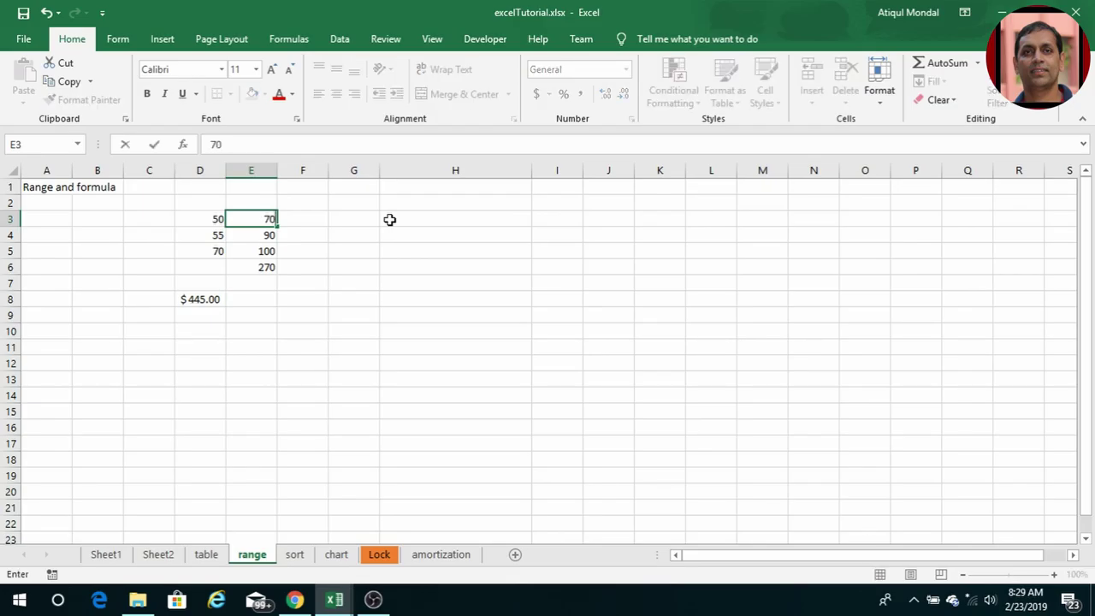
{"action": "key", "text": "Return"}
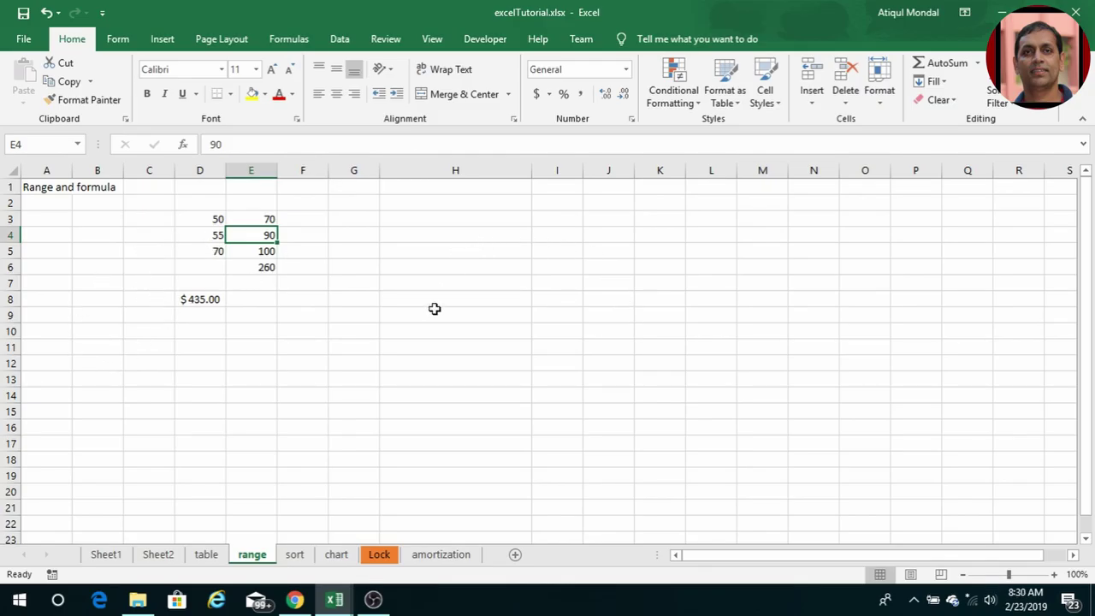
Step: On the sort sheet, sort table D3:F7 by name from A to Z, keeping headers
{"action": "left_click", "coordinate": [295, 555]}
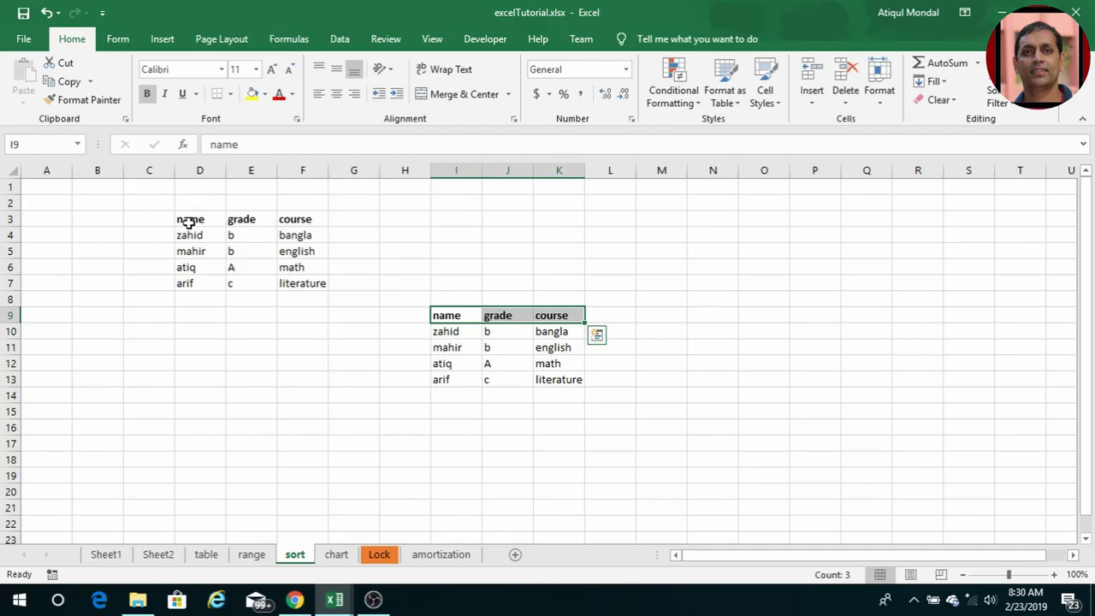
{"action": "left_click_drag", "start_coordinate": [188, 221], "coordinate": [302, 283]}
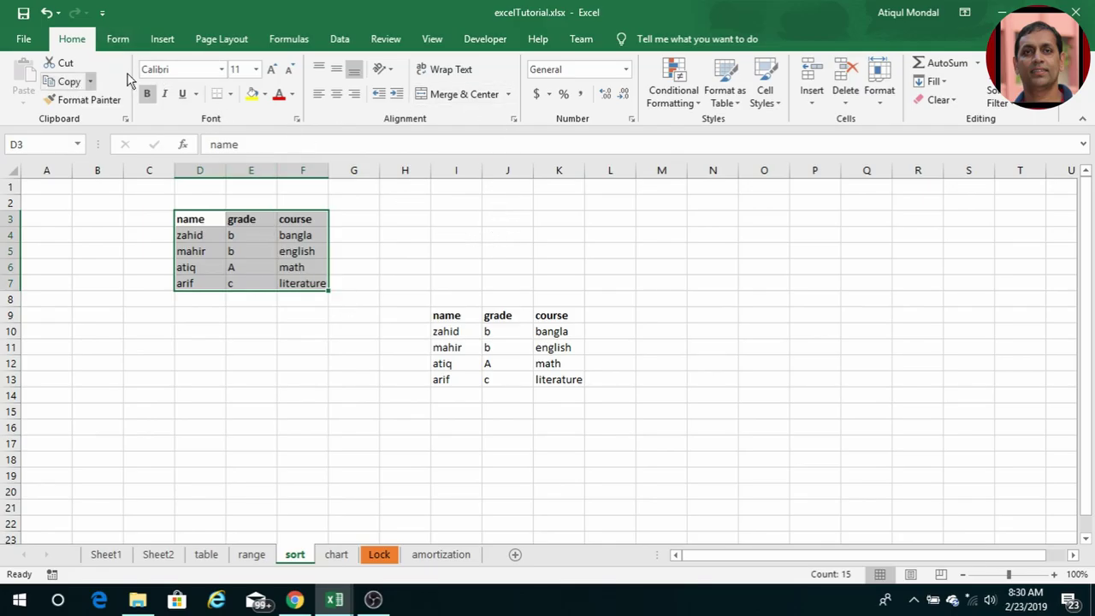
{"action": "left_click", "coordinate": [162, 38]}
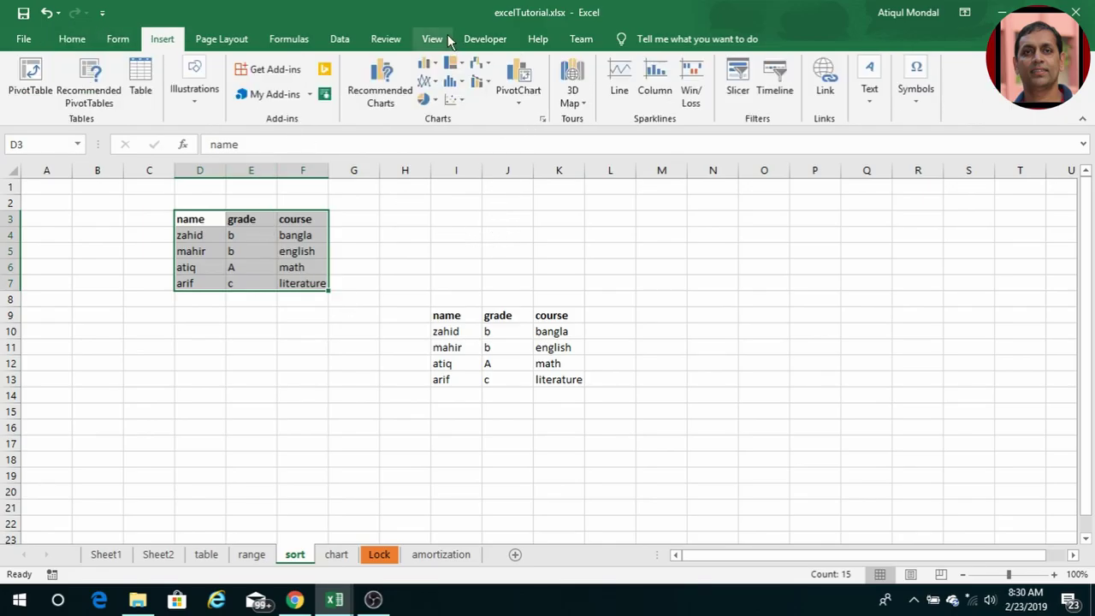
{"action": "left_click", "coordinate": [341, 36]}
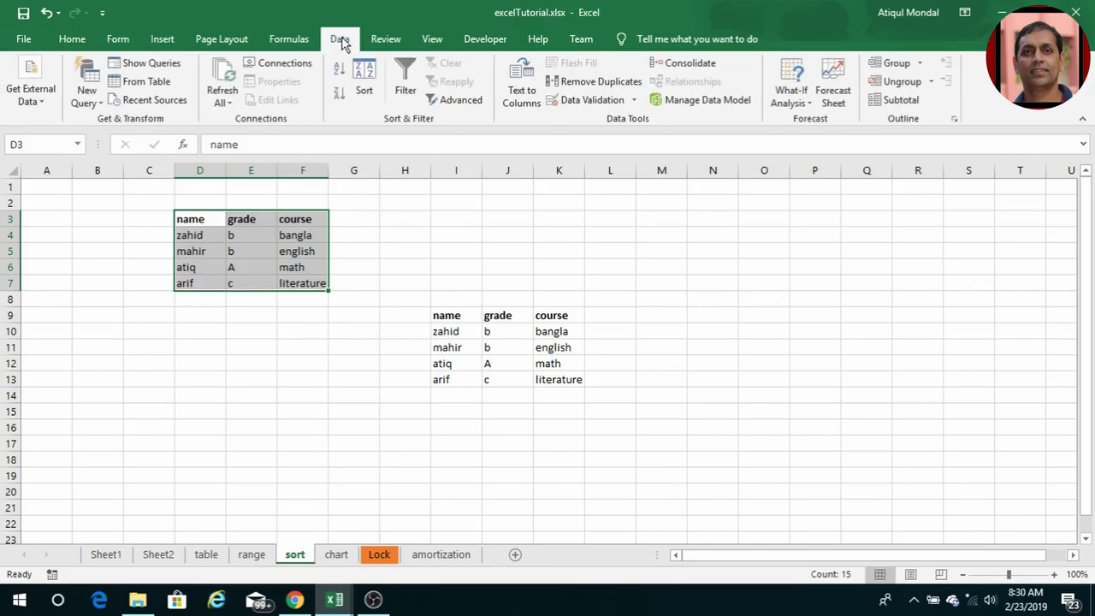
{"action": "left_click", "coordinate": [364, 91]}
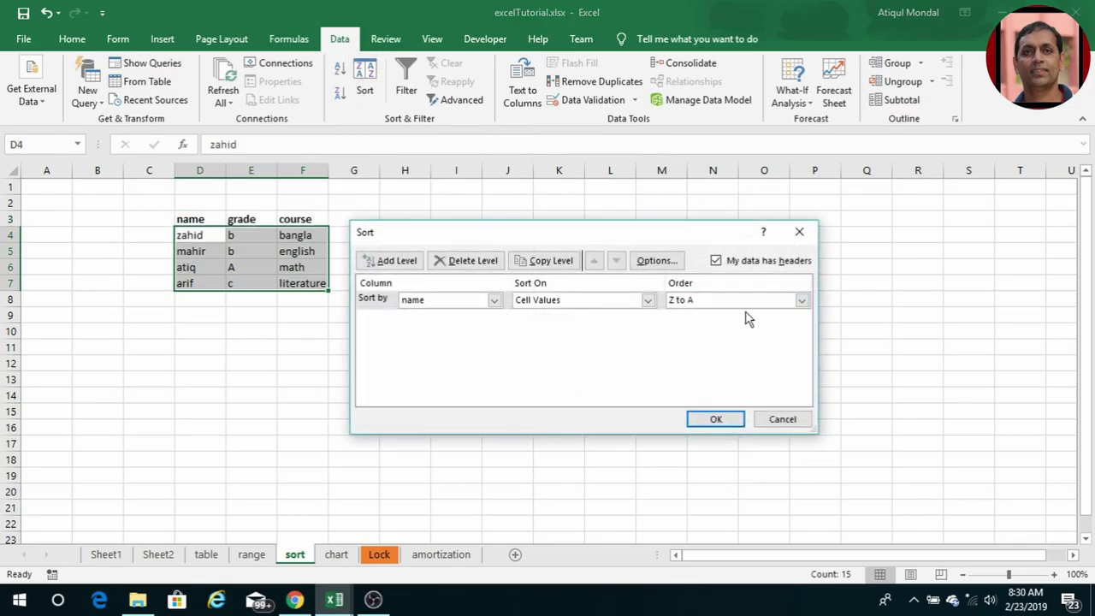
{"action": "left_click", "coordinate": [716, 261]}
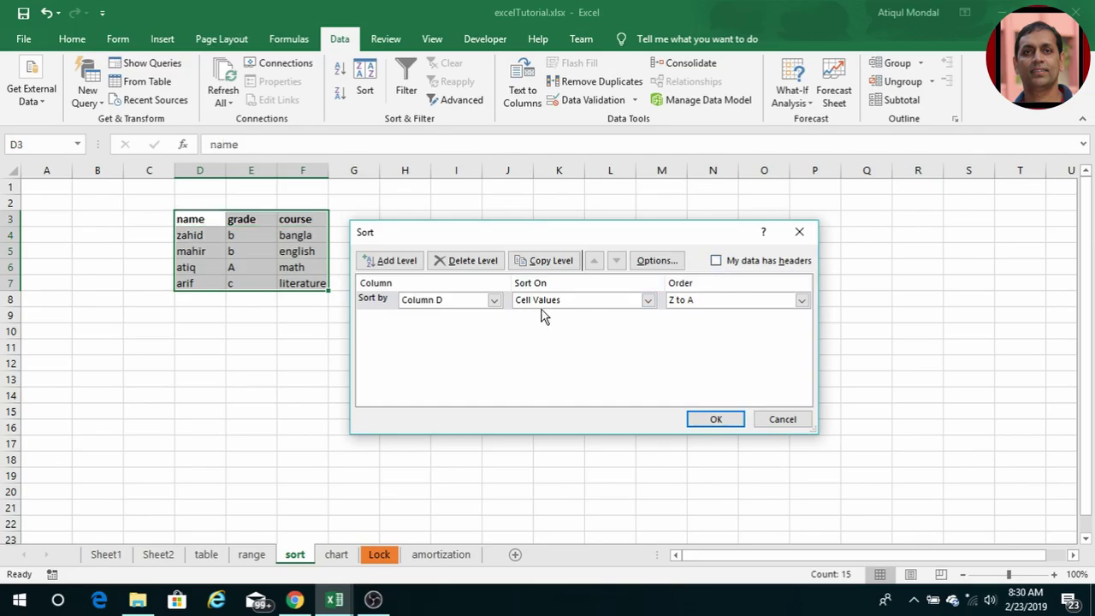
{"action": "left_click", "coordinate": [490, 308]}
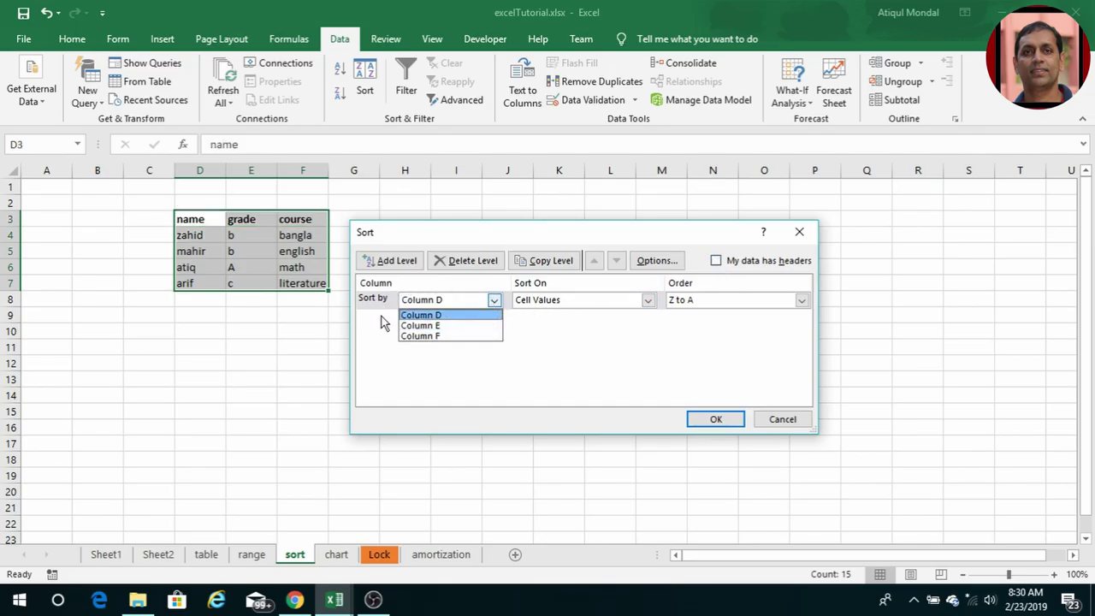
{"action": "left_click", "coordinate": [494, 306]}
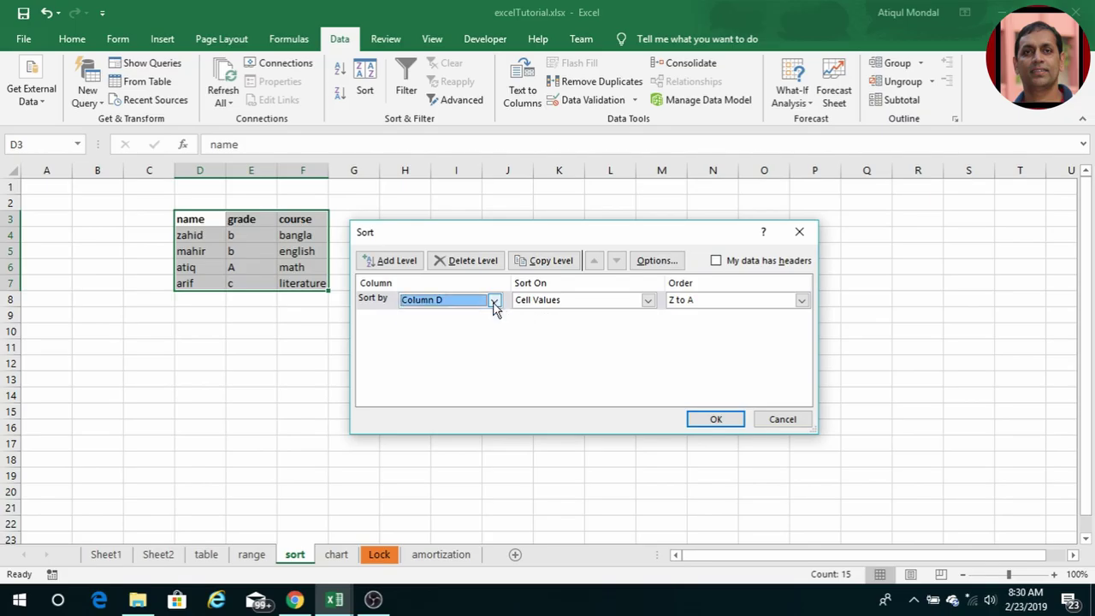
{"action": "left_click", "coordinate": [717, 261]}
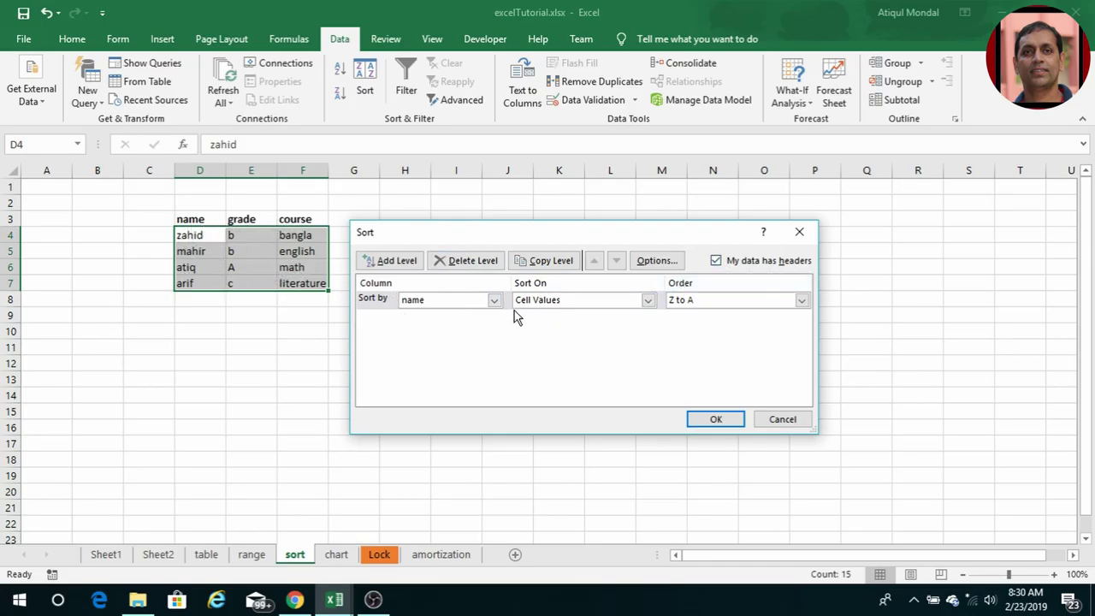
{"action": "left_click", "coordinate": [802, 301]}
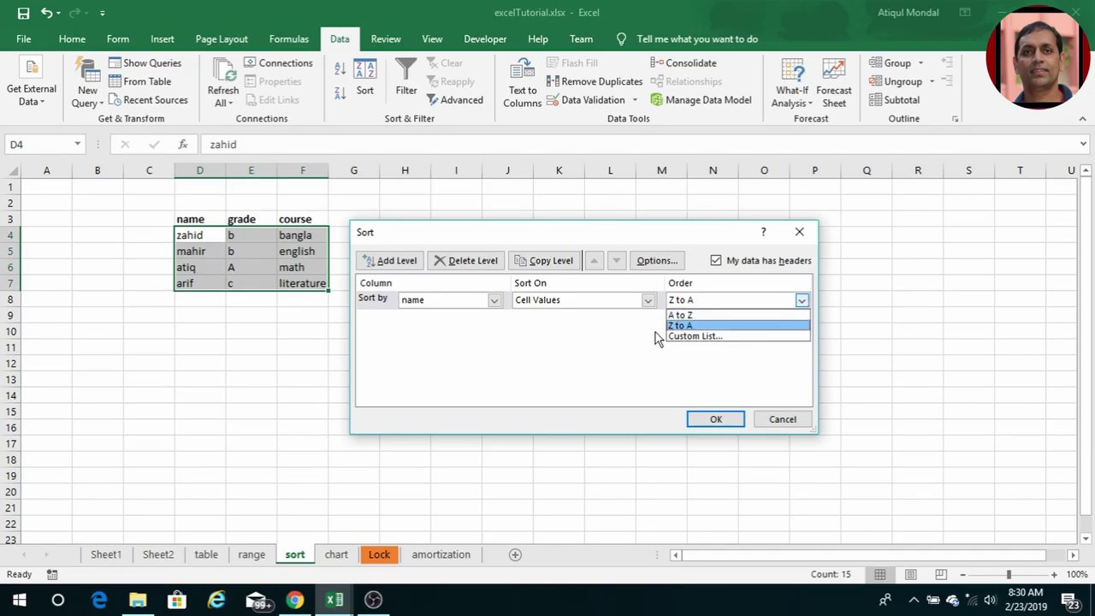
{"action": "left_click", "coordinate": [689, 317]}
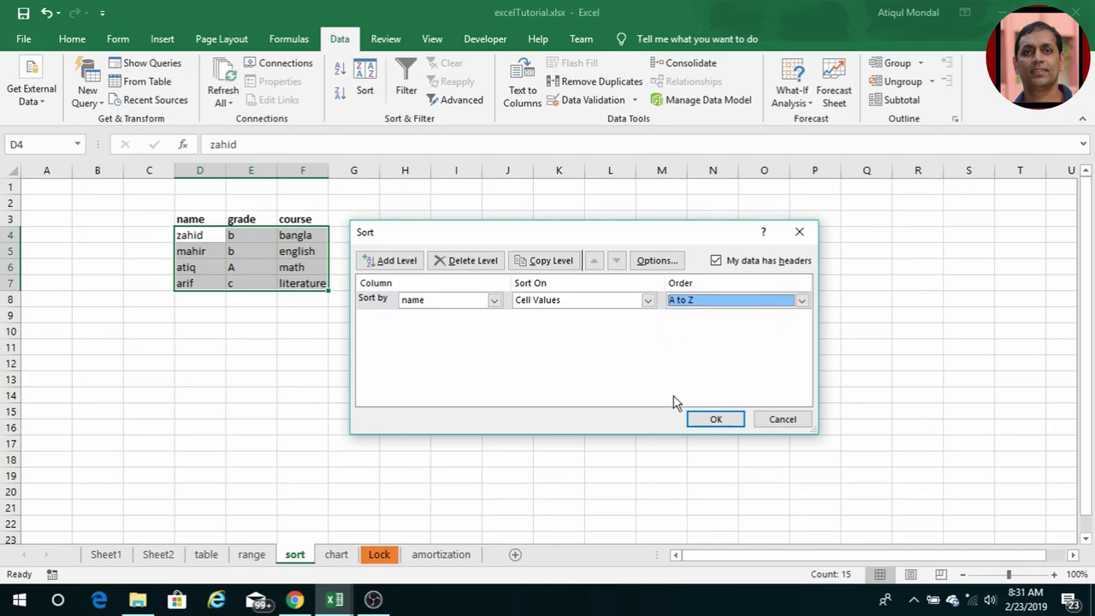
{"action": "left_click", "coordinate": [717, 420]}
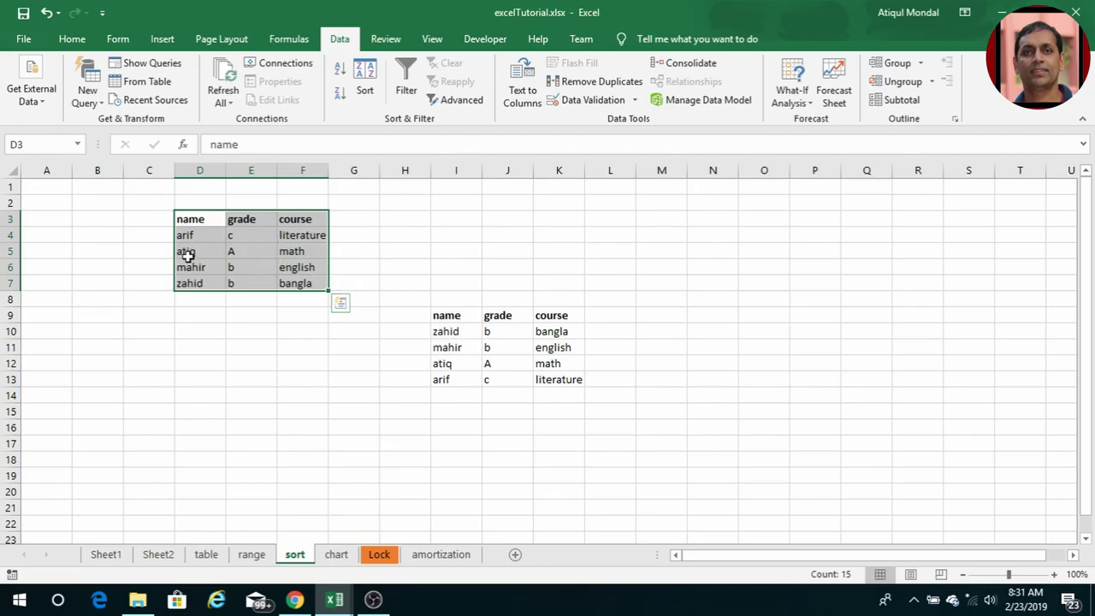
{"action": "left_click", "coordinate": [405, 82]}
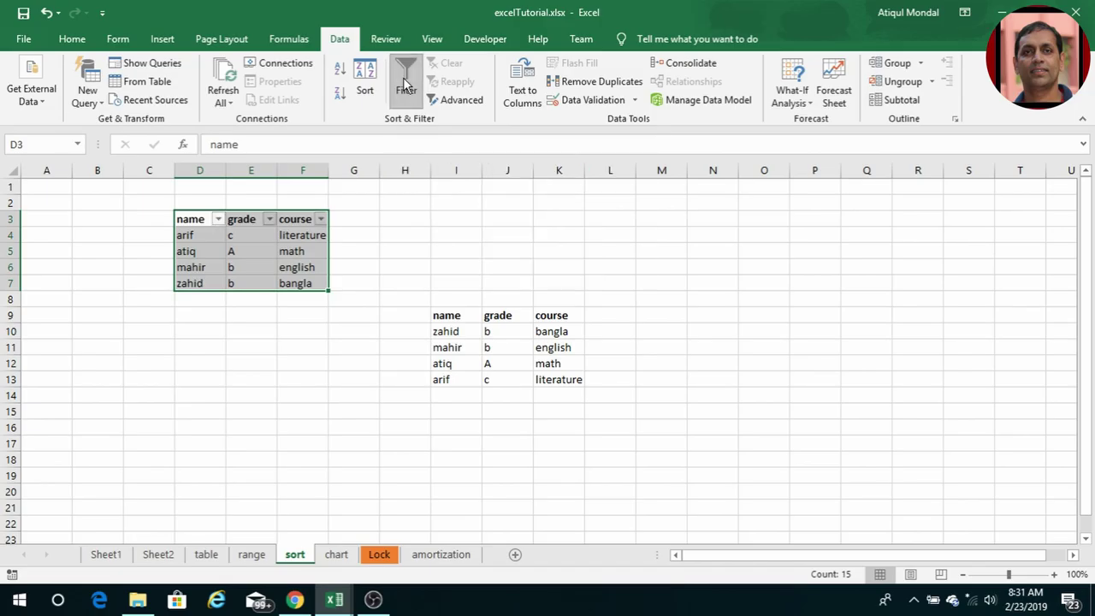
{"action": "left_click", "coordinate": [270, 221]}
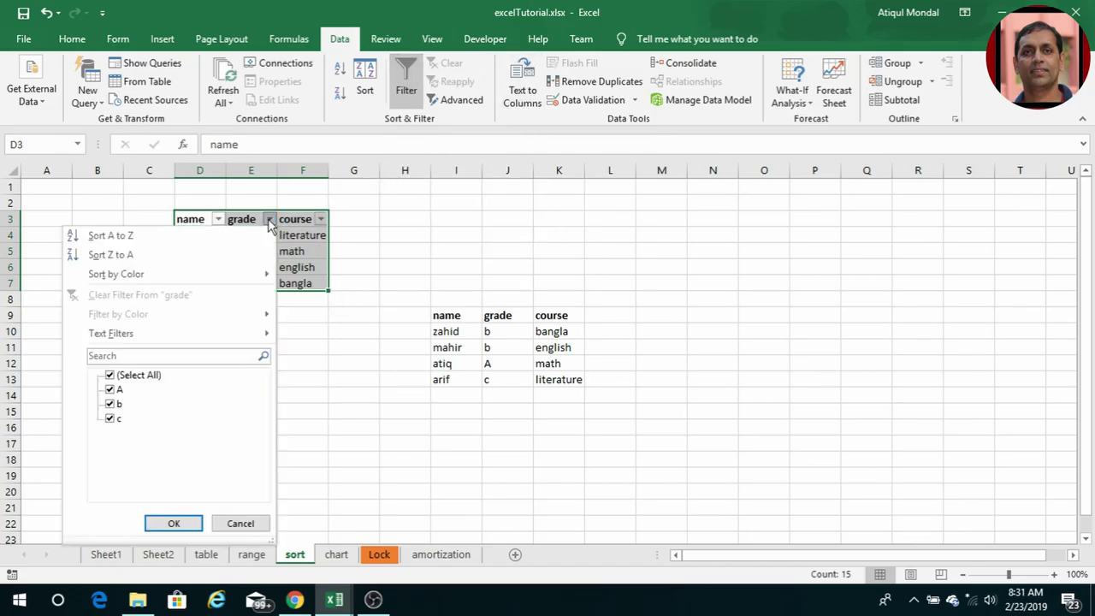
{"action": "left_click", "coordinate": [109, 390]}
{"action": "left_click", "coordinate": [111, 418]}
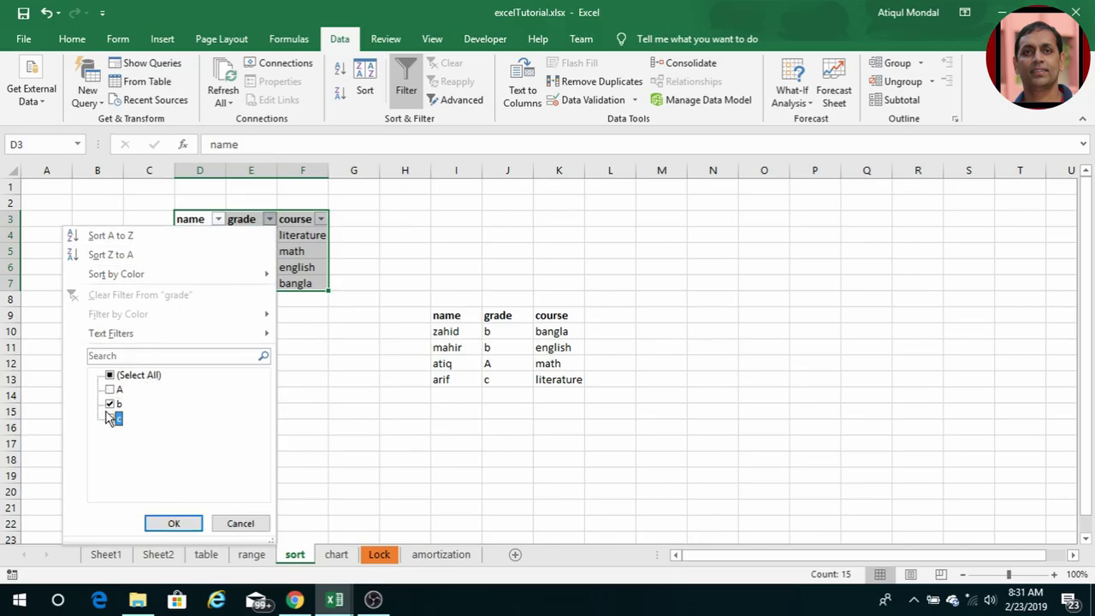
{"action": "left_click", "coordinate": [173, 523]}
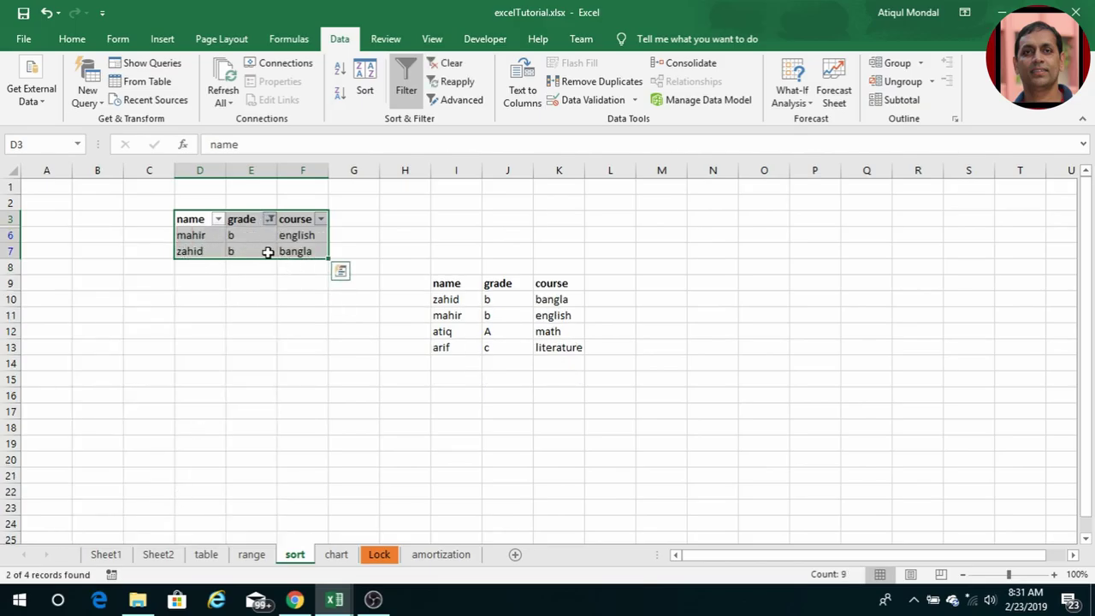
{"action": "left_click", "coordinate": [406, 85]}
{"action": "left_click_drag", "start_coordinate": [442, 313], "coordinate": [544, 372]}
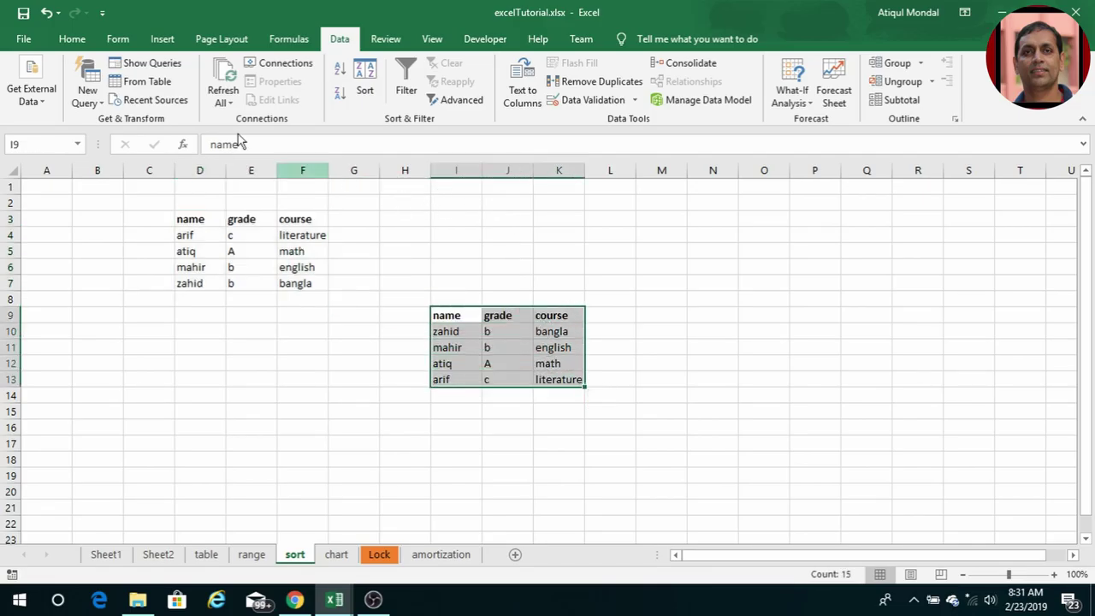
Step: Format the range I9:K13 as a table
{"action": "left_click", "coordinate": [162, 38]}
{"action": "left_click", "coordinate": [147, 110]}
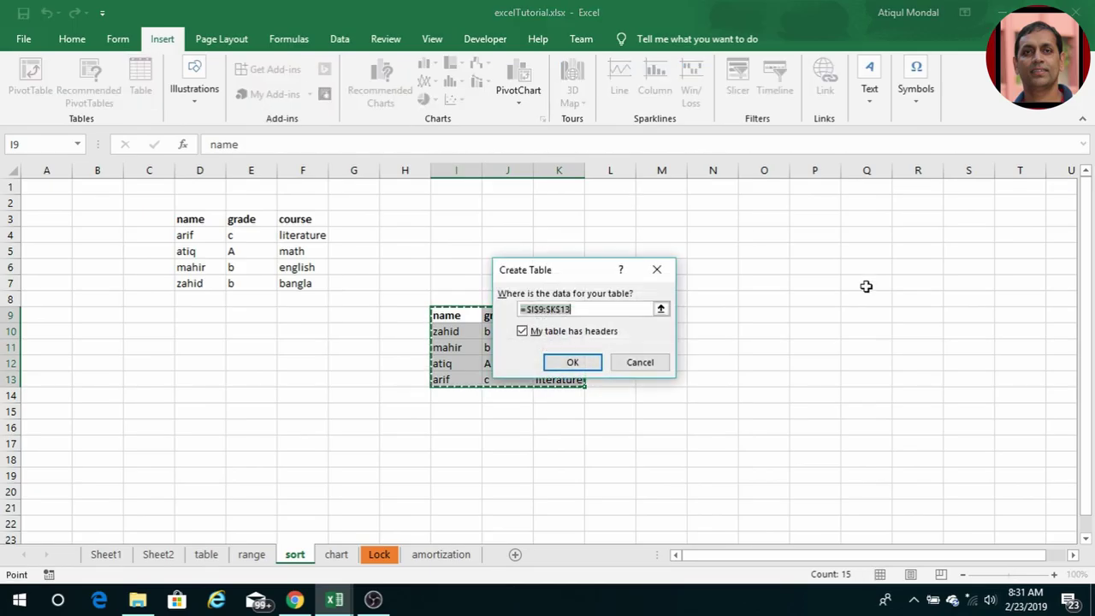
{"action": "left_click", "coordinate": [575, 362]}
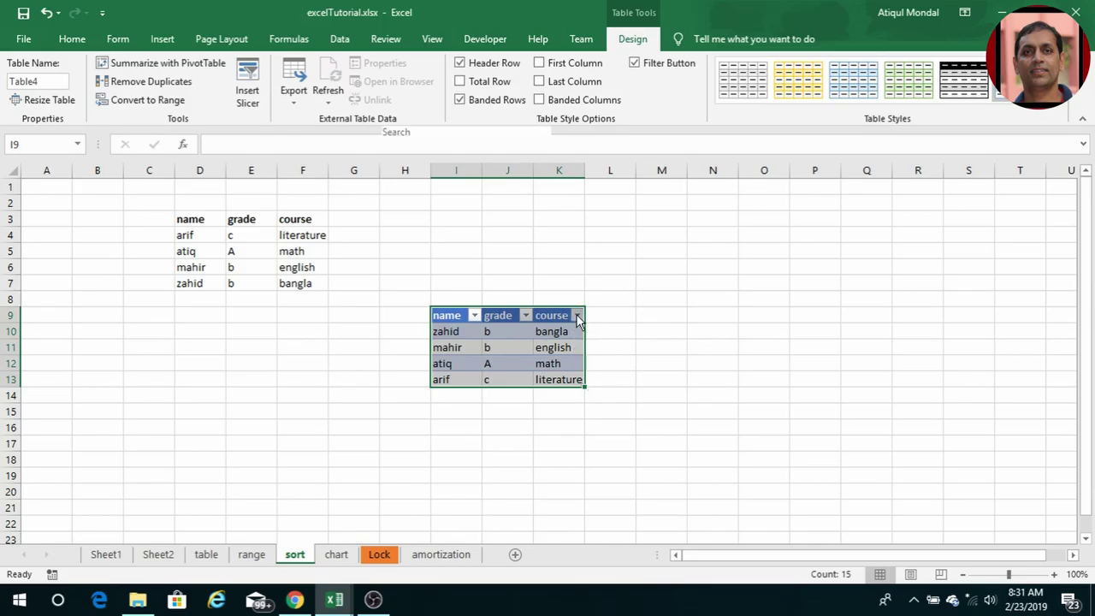
Step: Sort the table by course from Z to A
{"action": "left_click", "coordinate": [577, 316]}
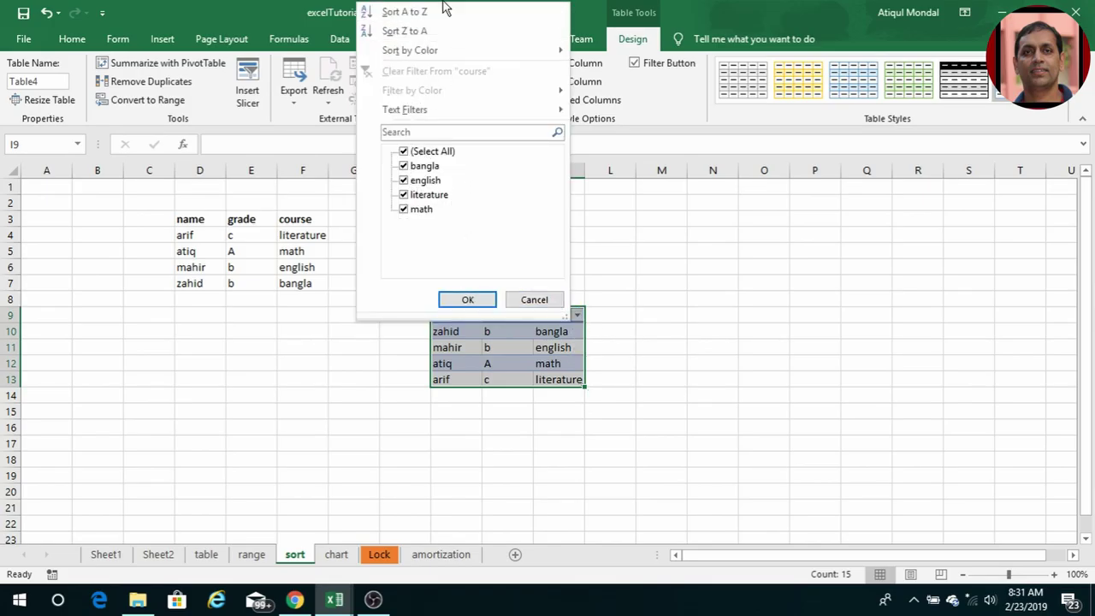
{"action": "left_click", "coordinate": [404, 32]}
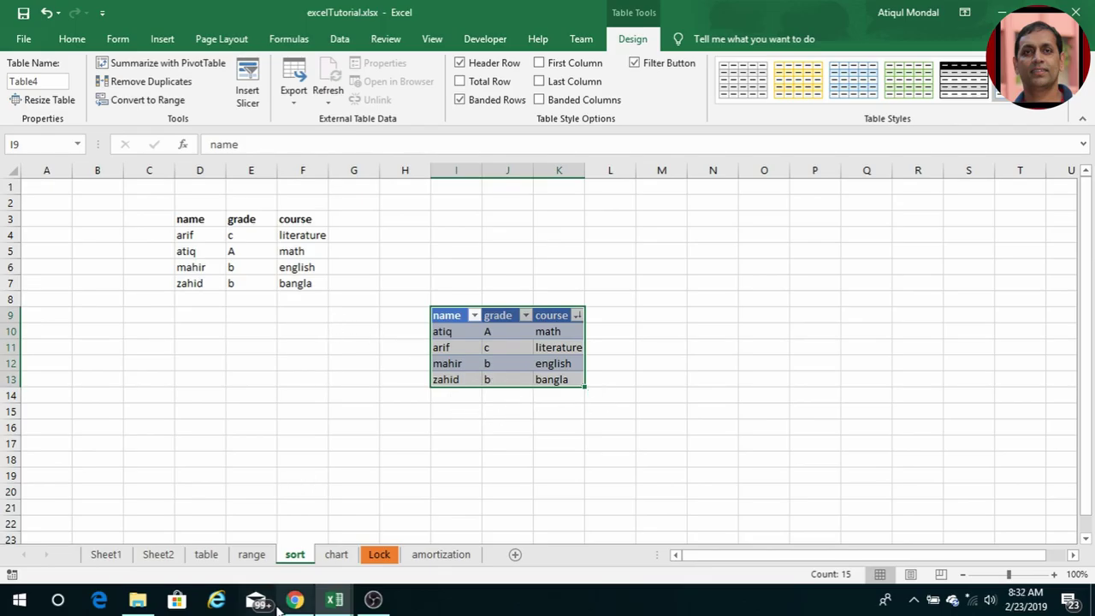
{"action": "left_click", "coordinate": [336, 555]}
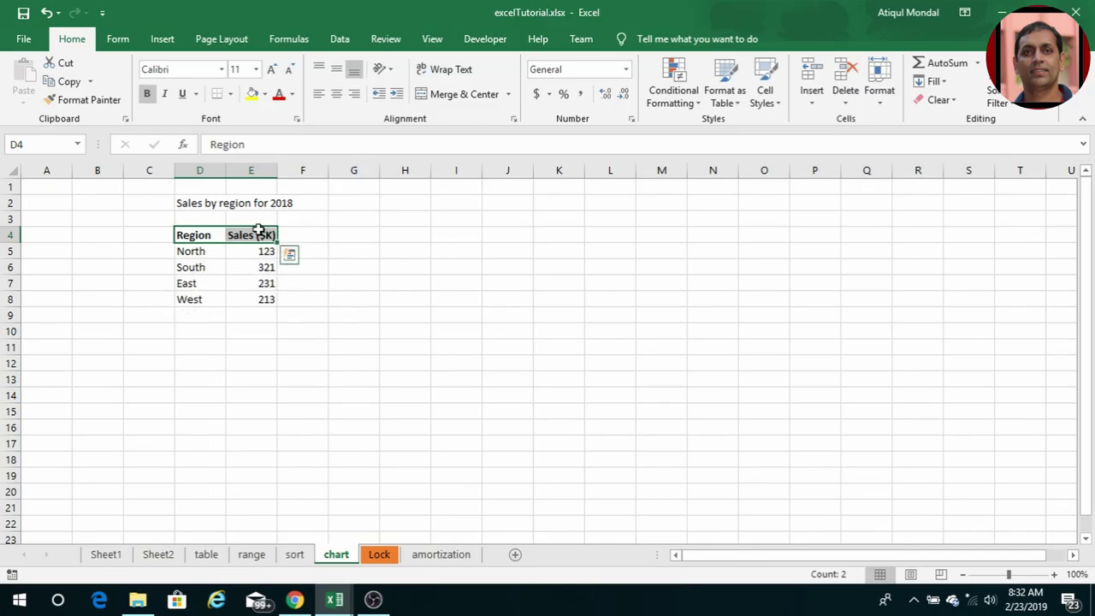
Step: Insert a 3-D pie chart of D4:E8 and apply a layout with region and percentage labels
{"action": "left_click", "coordinate": [197, 239]}
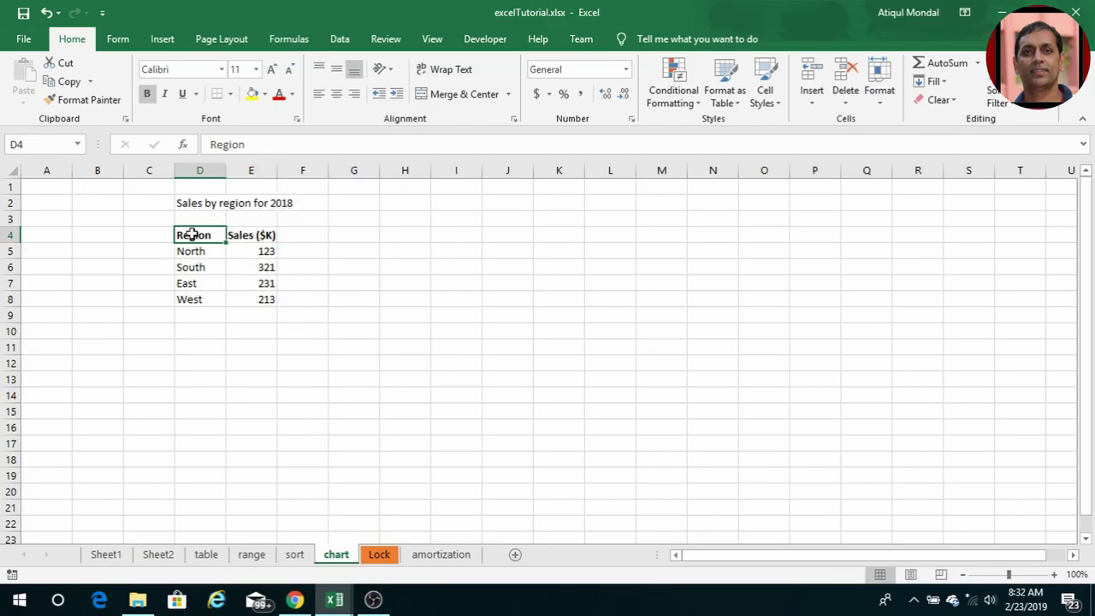
{"action": "left_click_drag", "start_coordinate": [190, 234], "coordinate": [262, 298]}
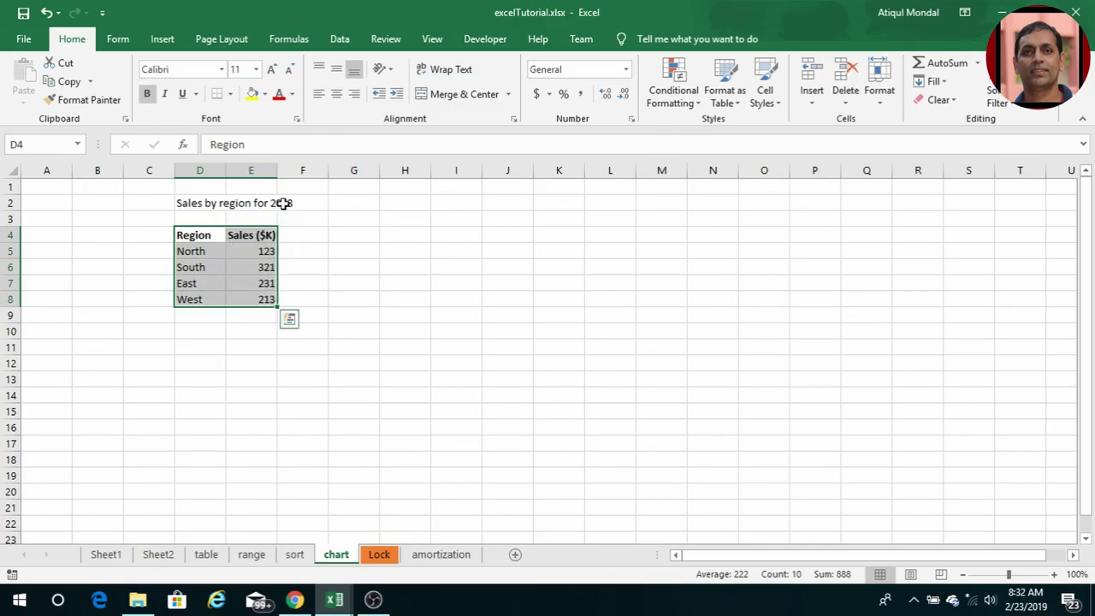
{"action": "left_click", "coordinate": [158, 39]}
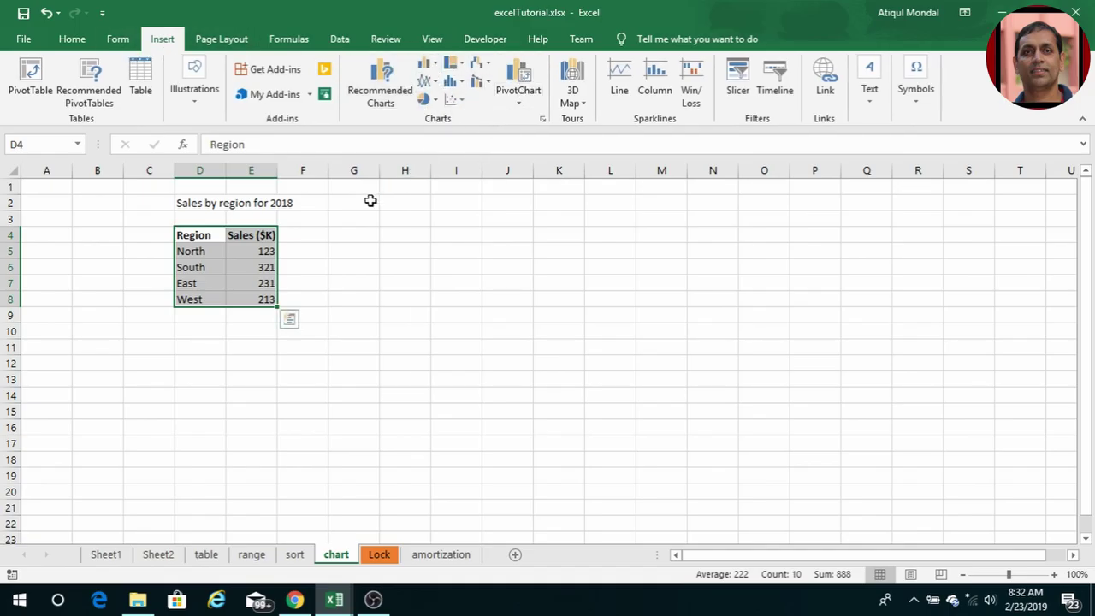
{"action": "left_click", "coordinate": [432, 101]}
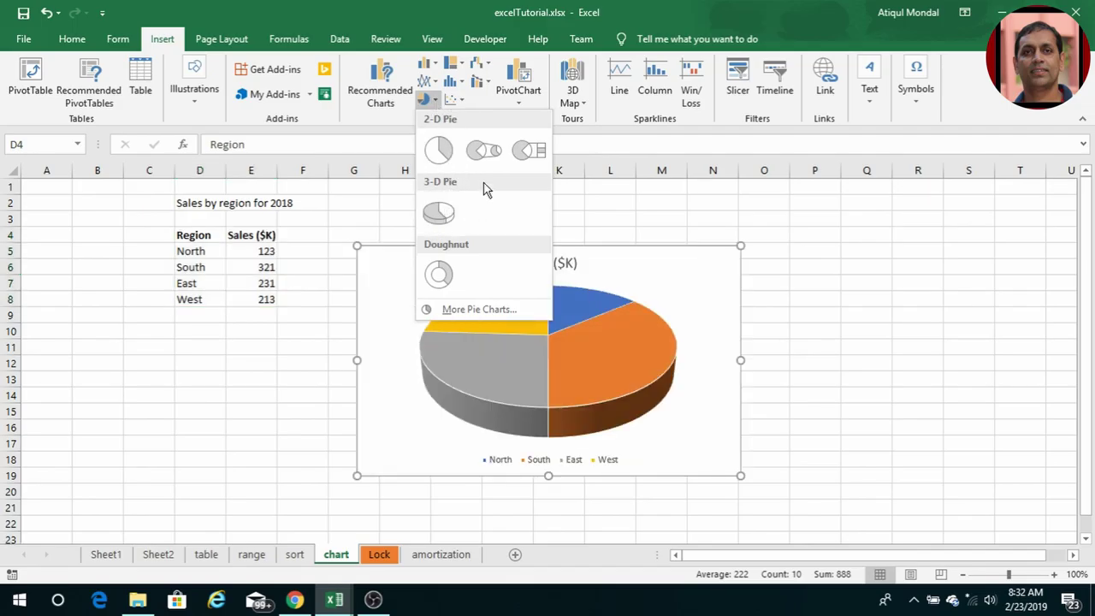
{"action": "left_click", "coordinate": [439, 212]}
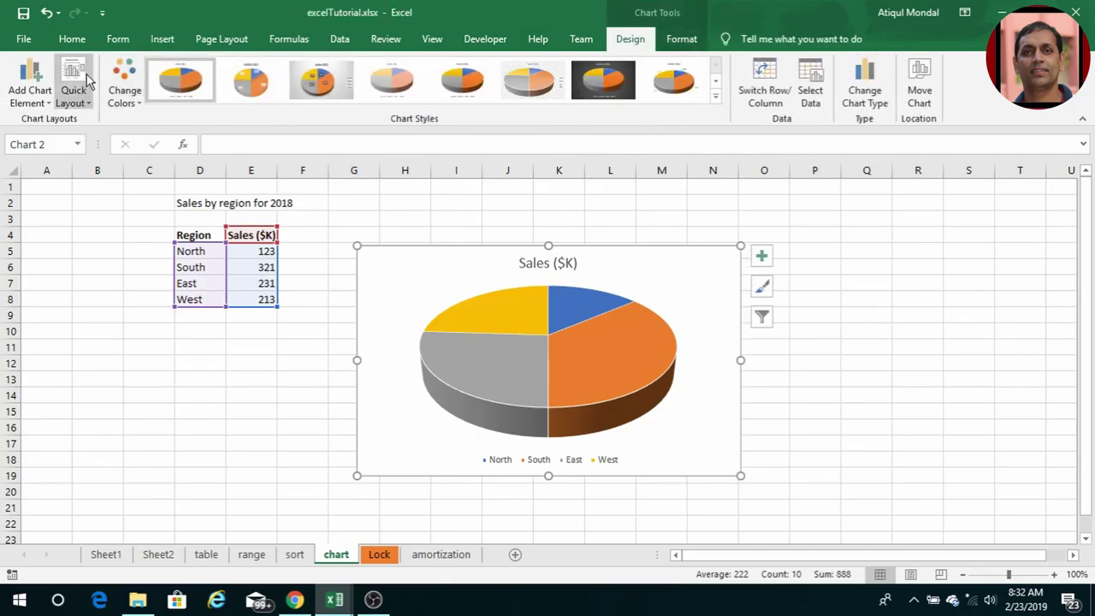
{"action": "left_click", "coordinate": [74, 94]}
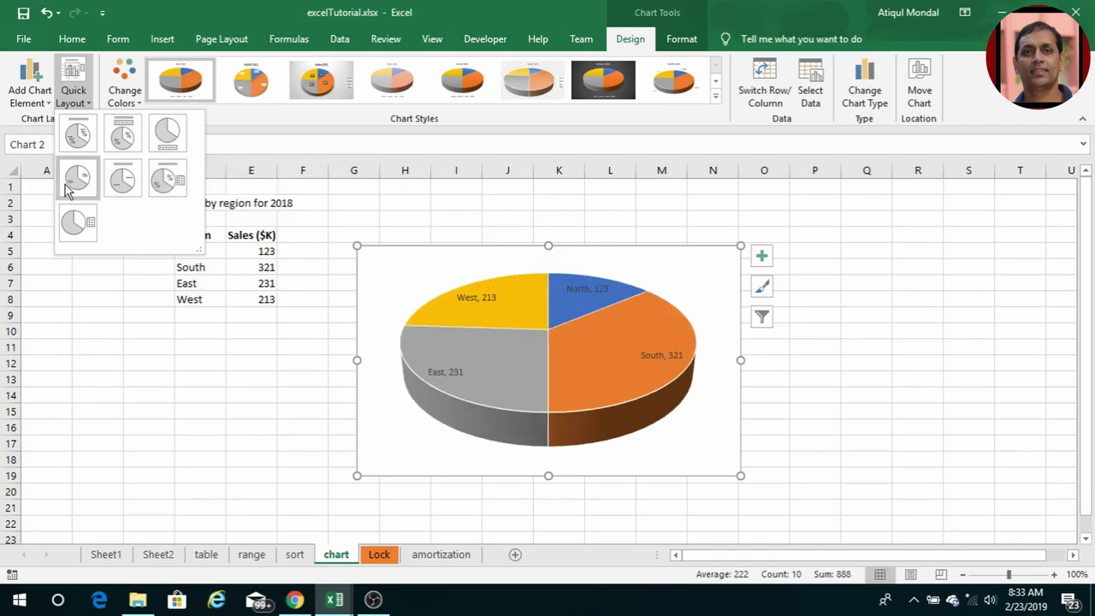
{"action": "left_click", "coordinate": [78, 135]}
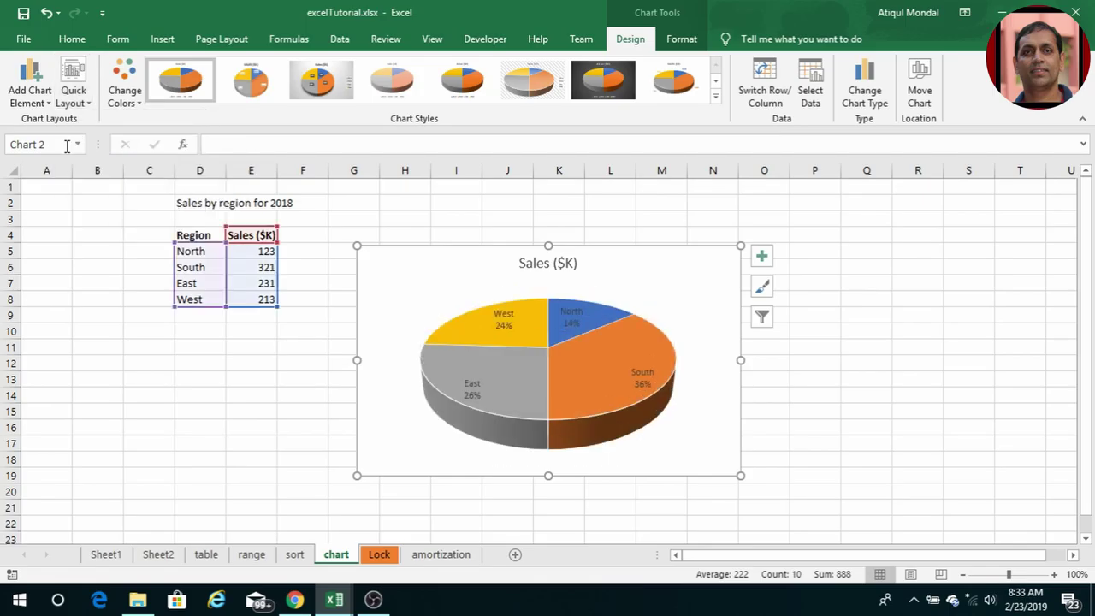
Step: Replace '($K)' in the pie chart title with 'by Region' so it reads Sales by Region
{"action": "left_click", "coordinate": [542, 263]}
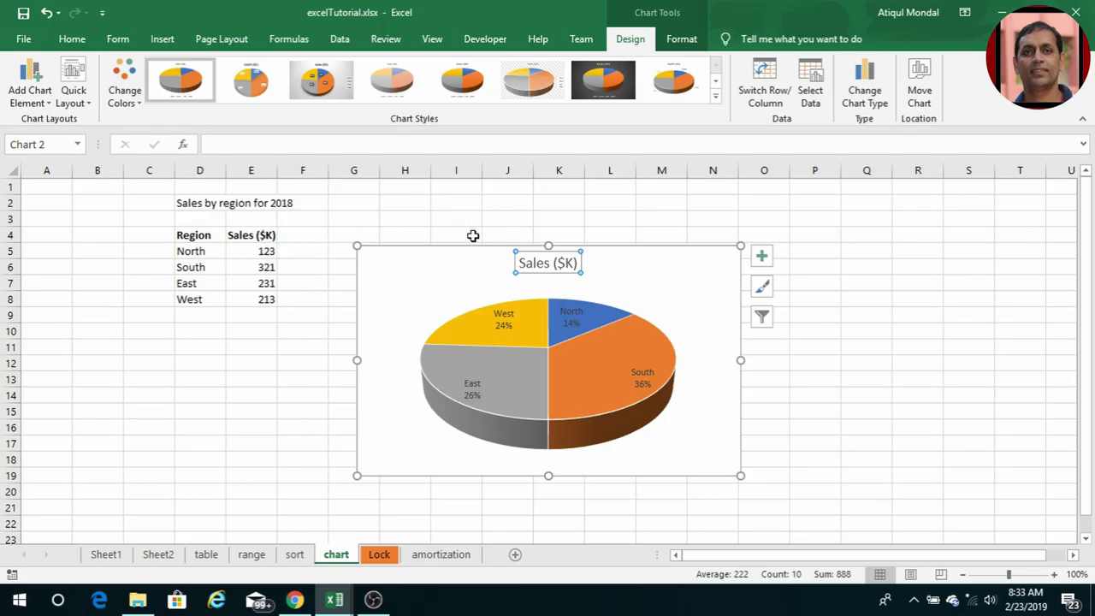
{"action": "left_click", "coordinate": [544, 266]}
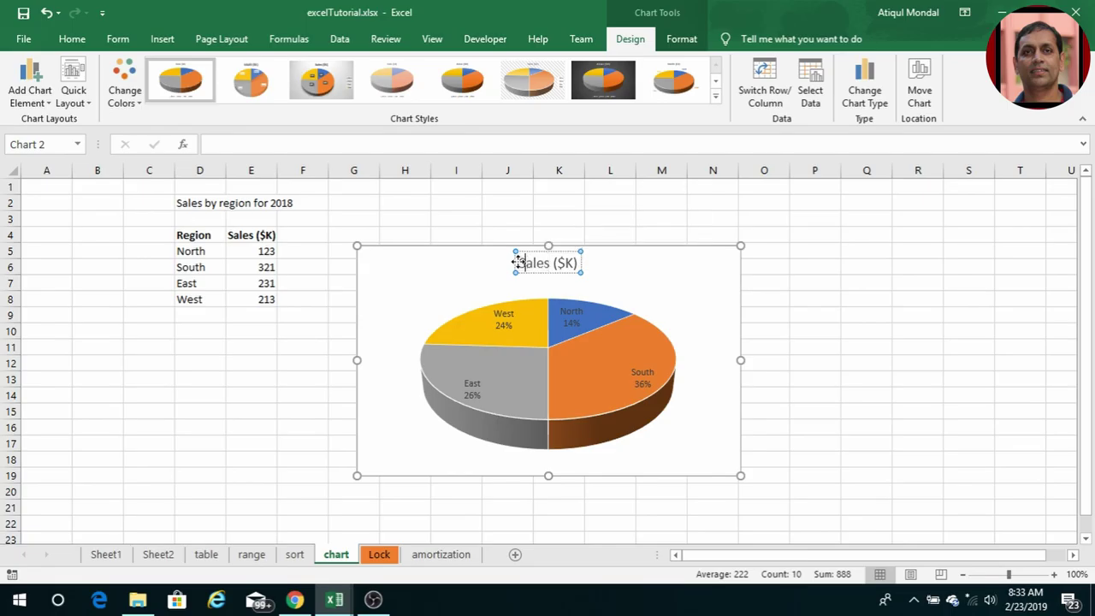
{"action": "left_click_drag", "start_coordinate": [552, 263], "coordinate": [580, 263]}
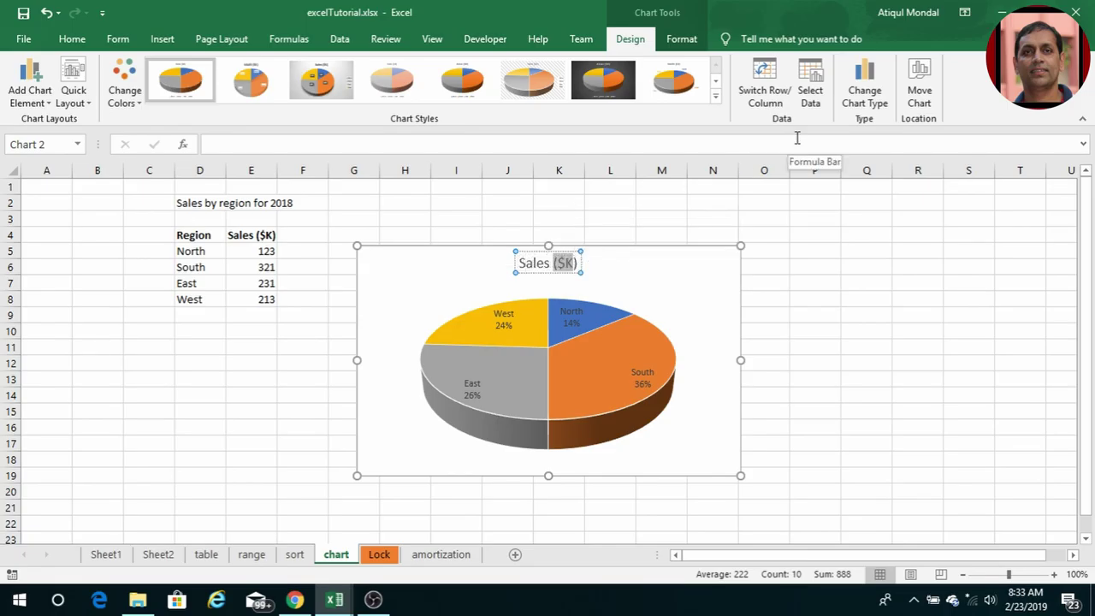
{"action": "key", "text": "BackSpace"}
{"action": "type", "text": "by Region"}
{"action": "key", "text": "Return"}
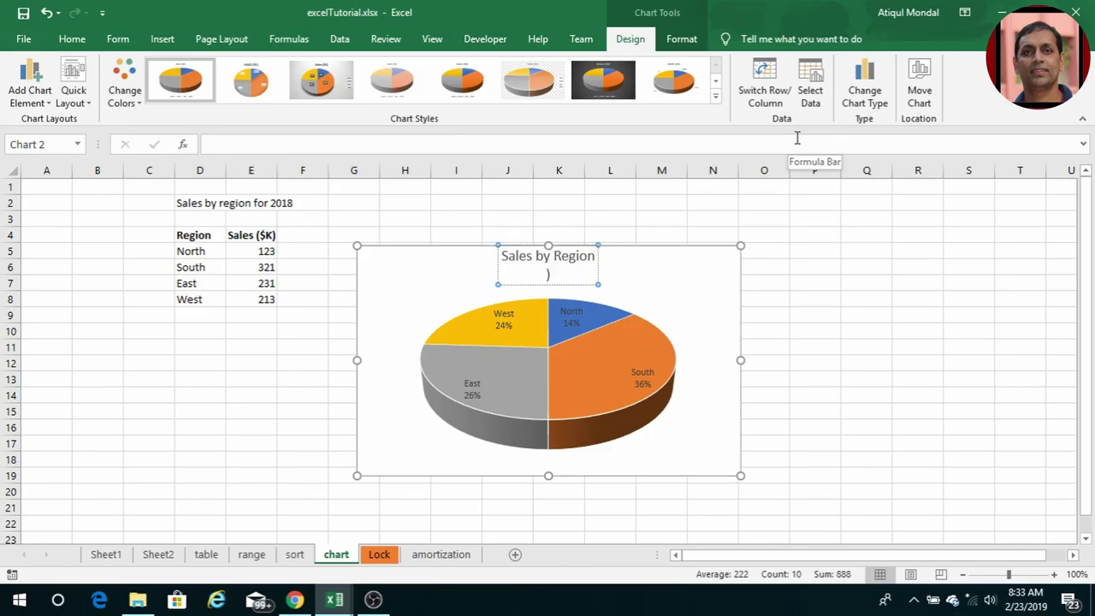
{"action": "key", "text": "BackSpace"}
Step: Remove the stray bracket and link the chart title to cell D2 with =D2
{"action": "key", "text": "Delete"}
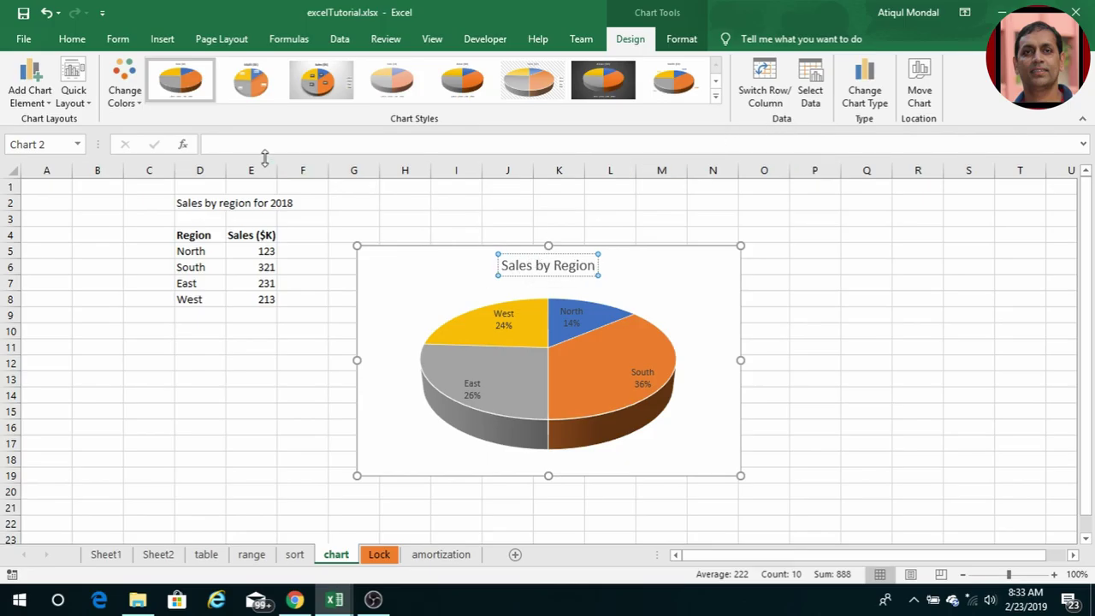
{"action": "left_click", "coordinate": [221, 143]}
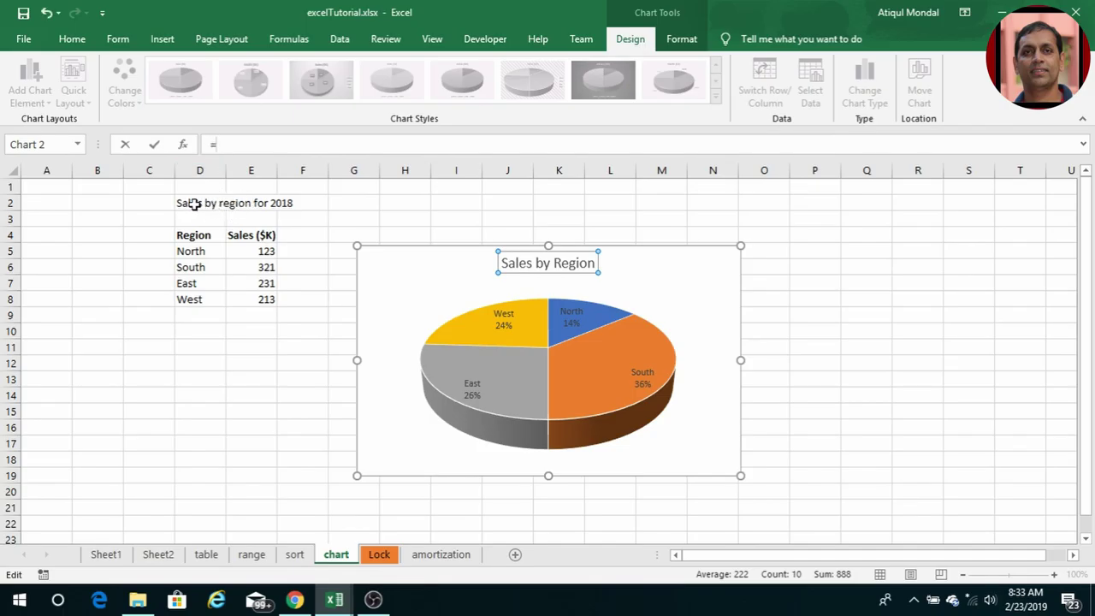
{"action": "left_click", "coordinate": [192, 204]}
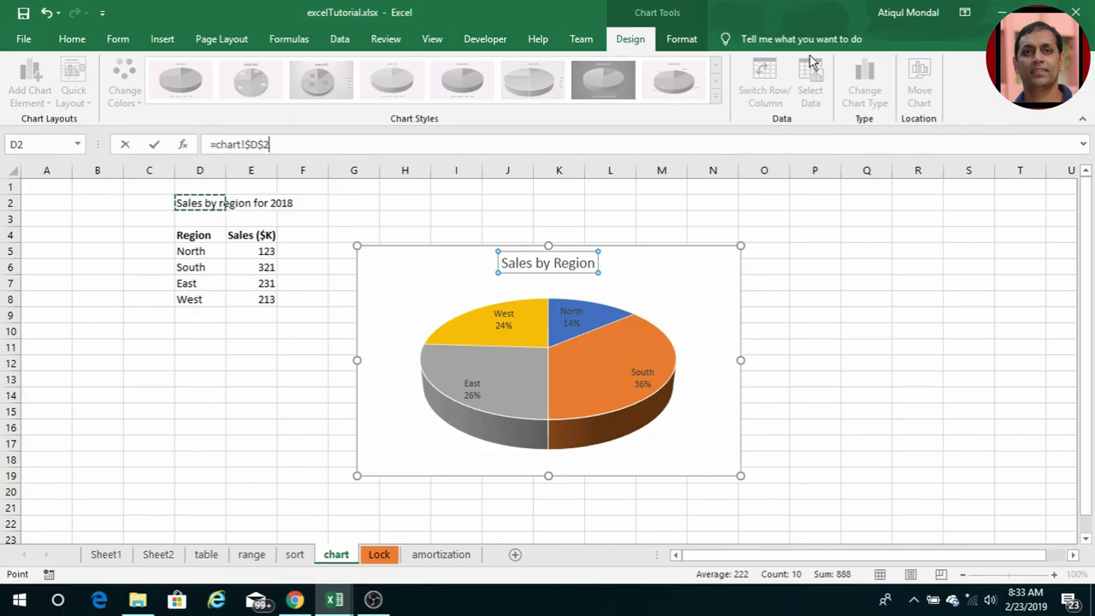
{"action": "key", "text": "Return"}
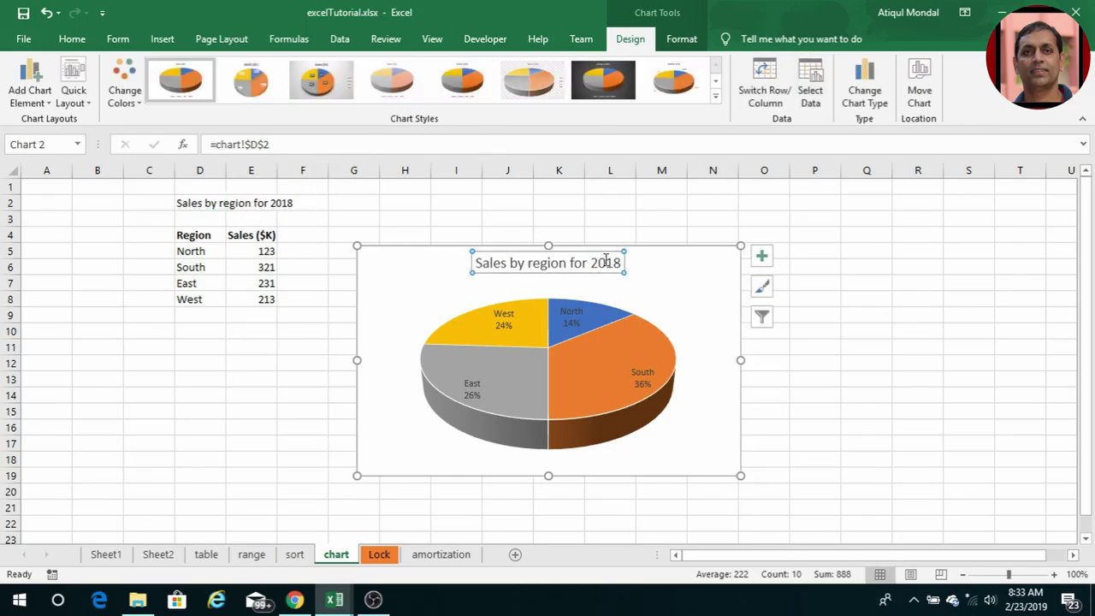
Step: Shorten the D2 heading to 'Sales by region' by deleting ' for 2018'
{"action": "left_click", "coordinate": [180, 204]}
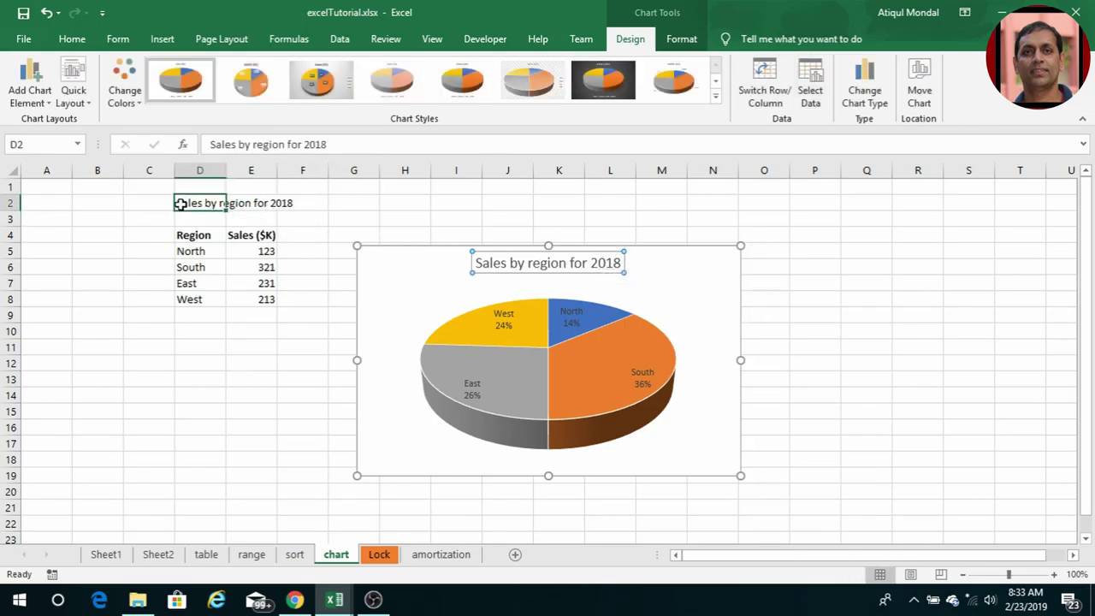
{"action": "left_click", "coordinate": [304, 144]}
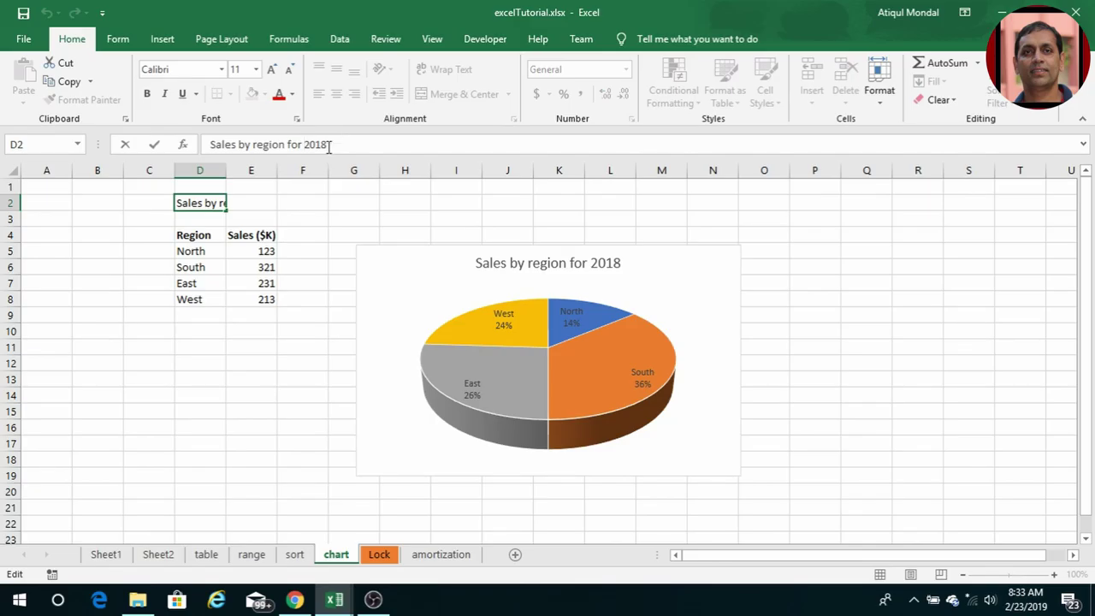
{"action": "key", "text": "BackSpace"}
{"action": "key", "text": "BackSpace"}
{"action": "key", "text": "BackSpace"}
{"action": "key", "text": "BackSpace"}
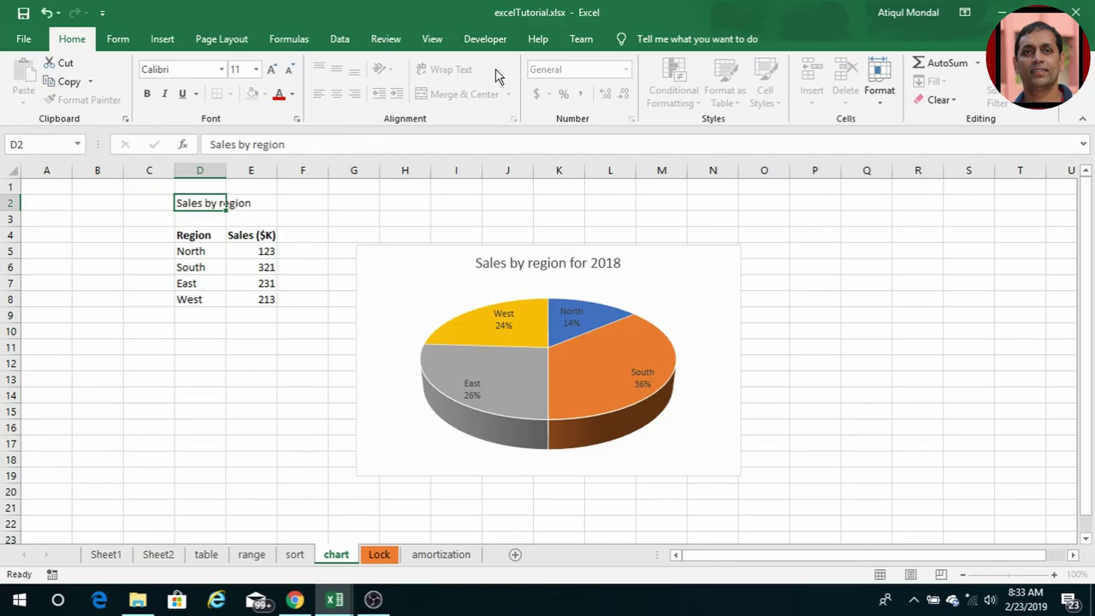
{"action": "key", "text": "Return"}
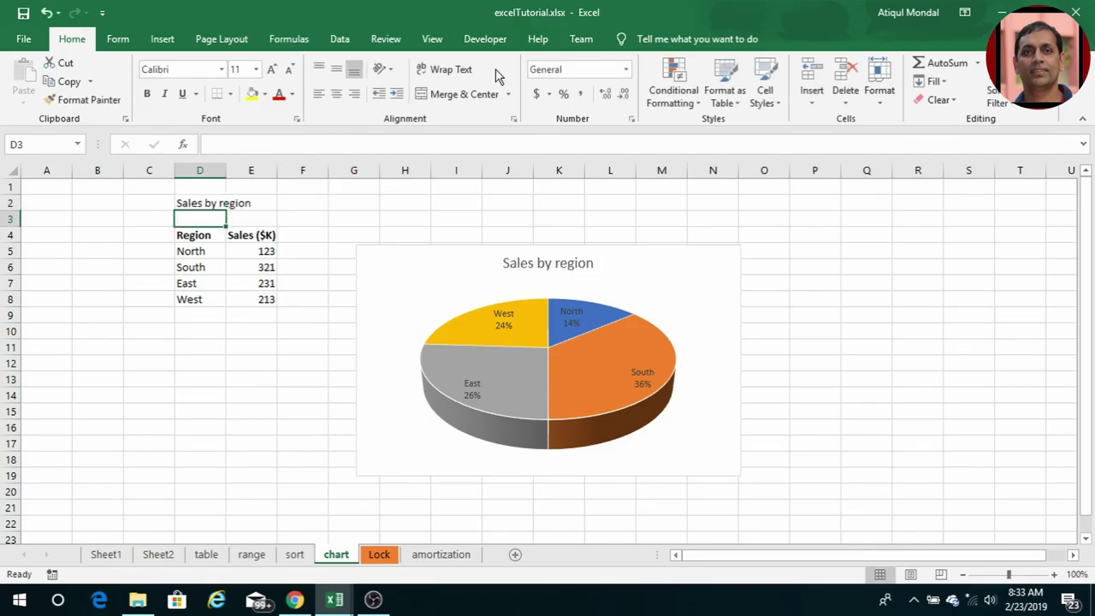
Step: Add a legend listing the regions to the pie chart
{"action": "left_click", "coordinate": [685, 263]}
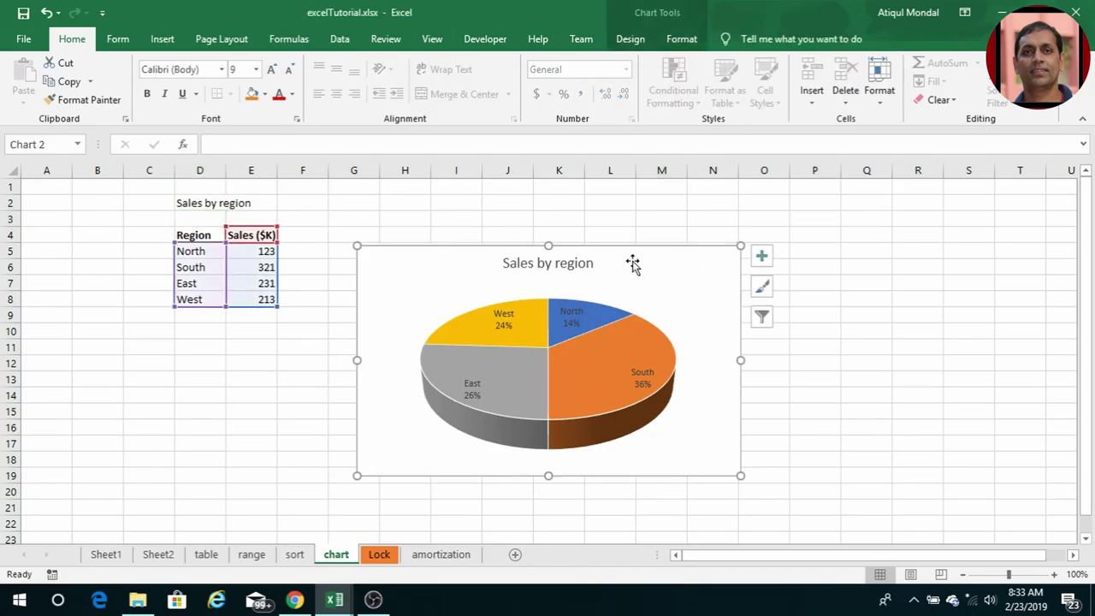
{"action": "left_click", "coordinate": [764, 258]}
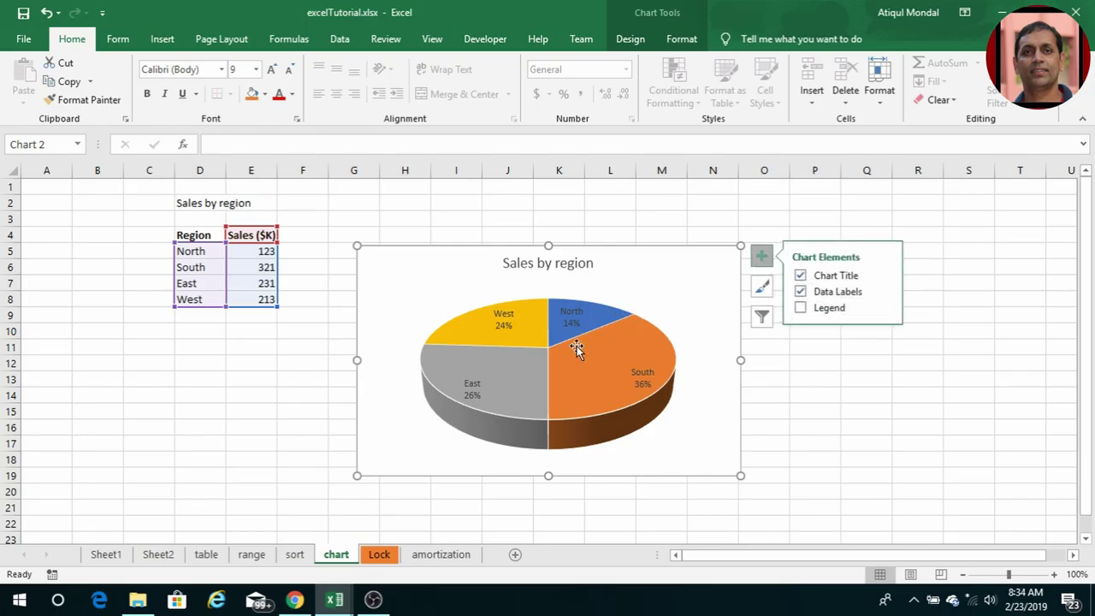
{"action": "left_click", "coordinate": [802, 309]}
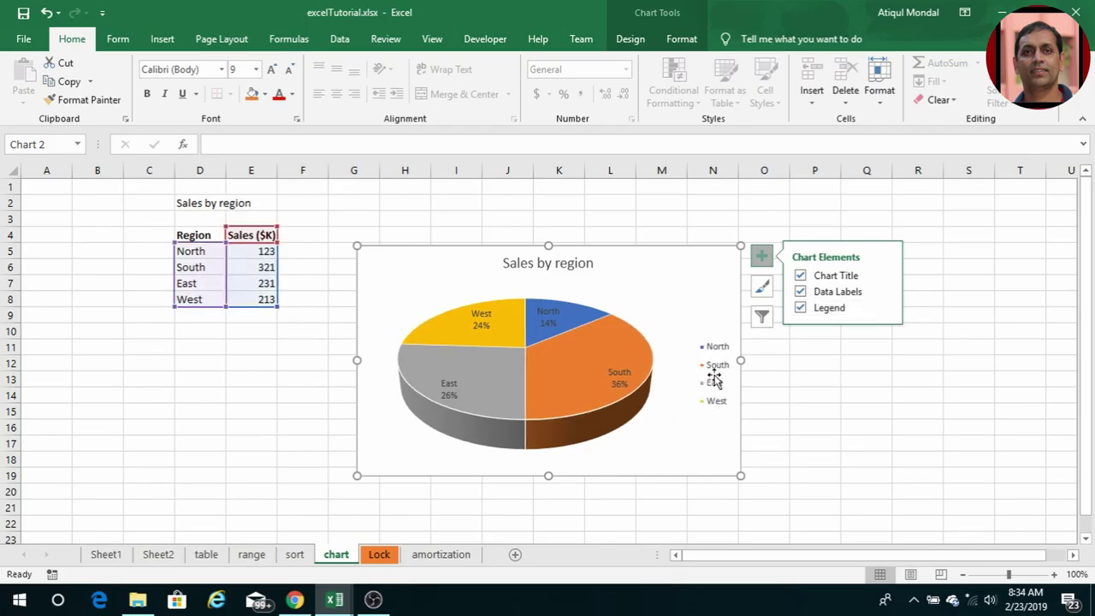
Step: Browse the Chart Styles colour schemes, then show the chart's category filter
{"action": "left_click", "coordinate": [762, 288]}
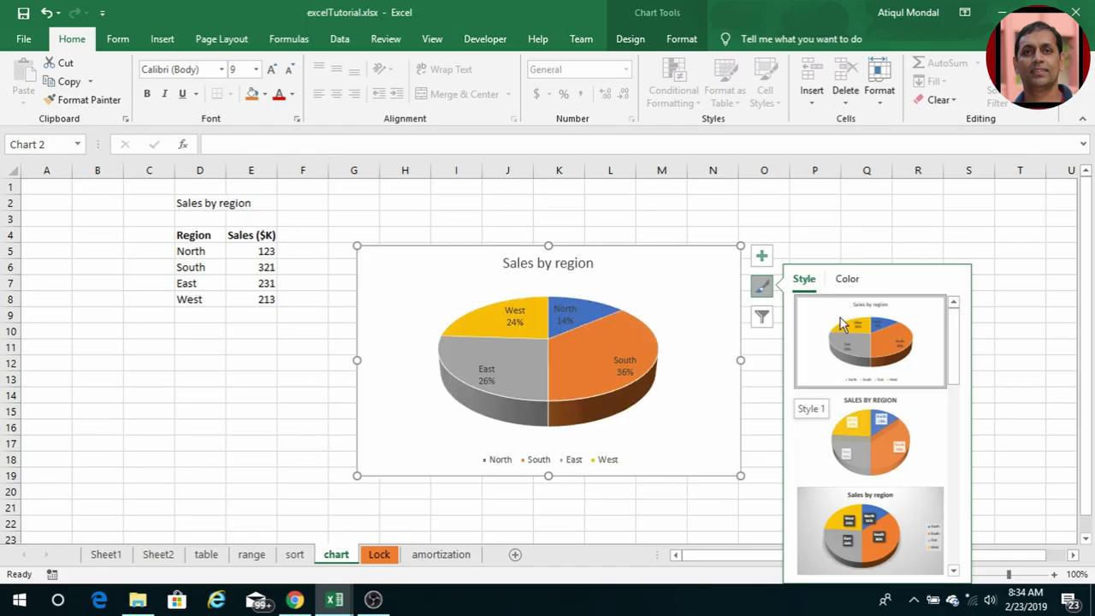
{"action": "left_click", "coordinate": [845, 279]}
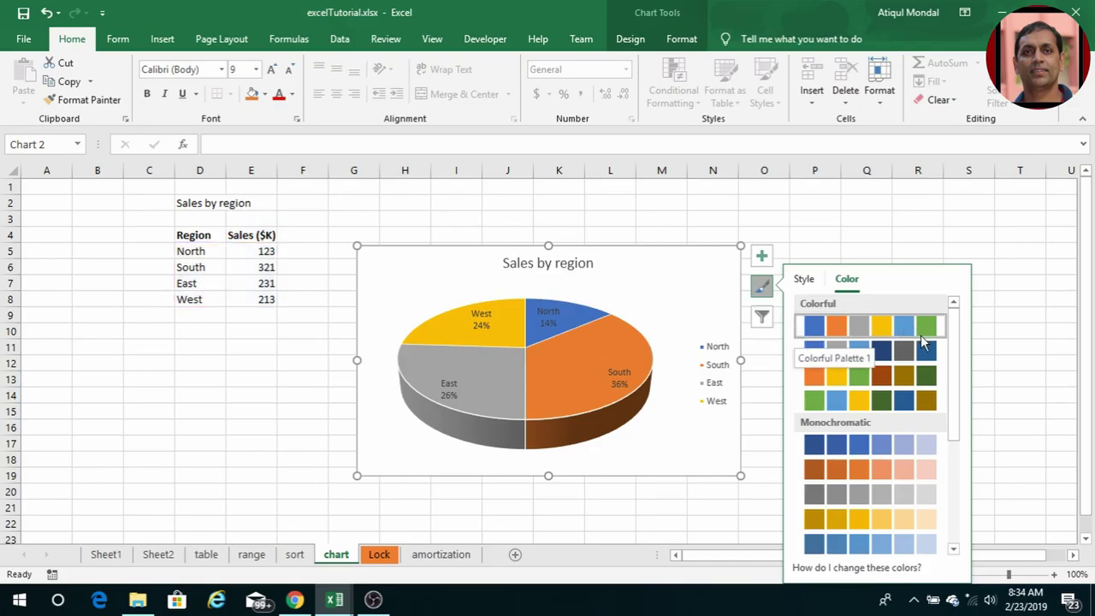
{"action": "left_click", "coordinate": [763, 316]}
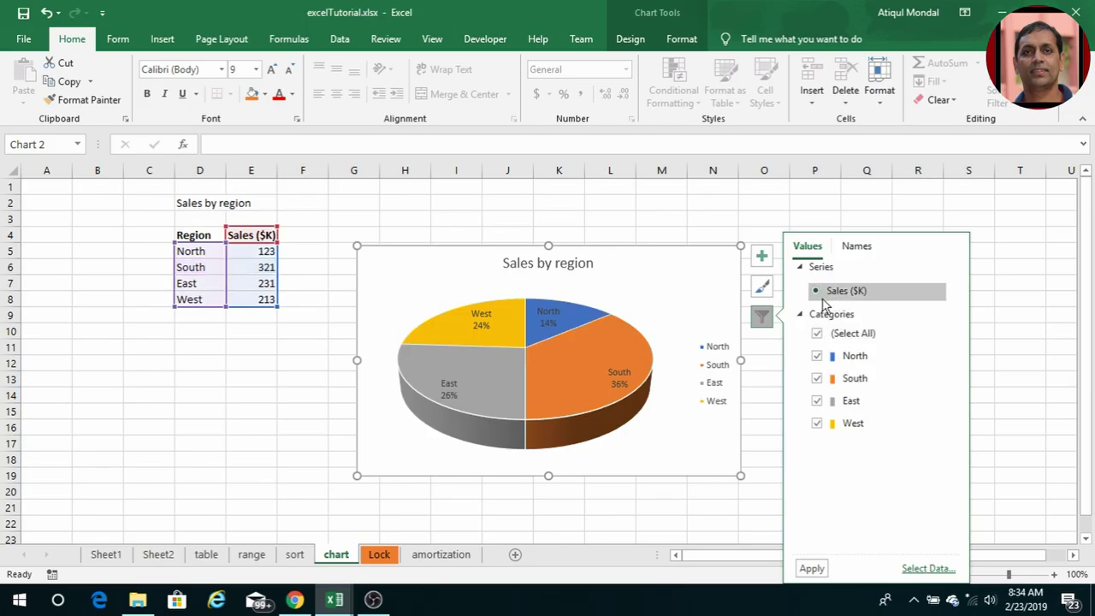
Step: Untick East in Chart Filters and apply, leaving only North, South and West slices
{"action": "left_click", "coordinate": [816, 401]}
{"action": "left_click", "coordinate": [818, 403]}
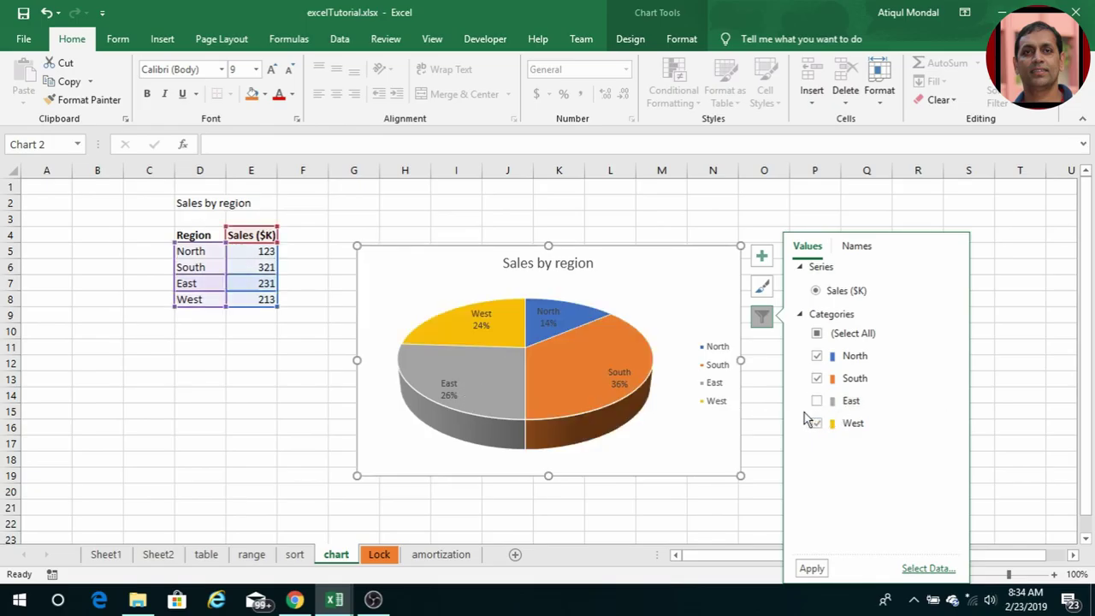
{"action": "left_click", "coordinate": [811, 568]}
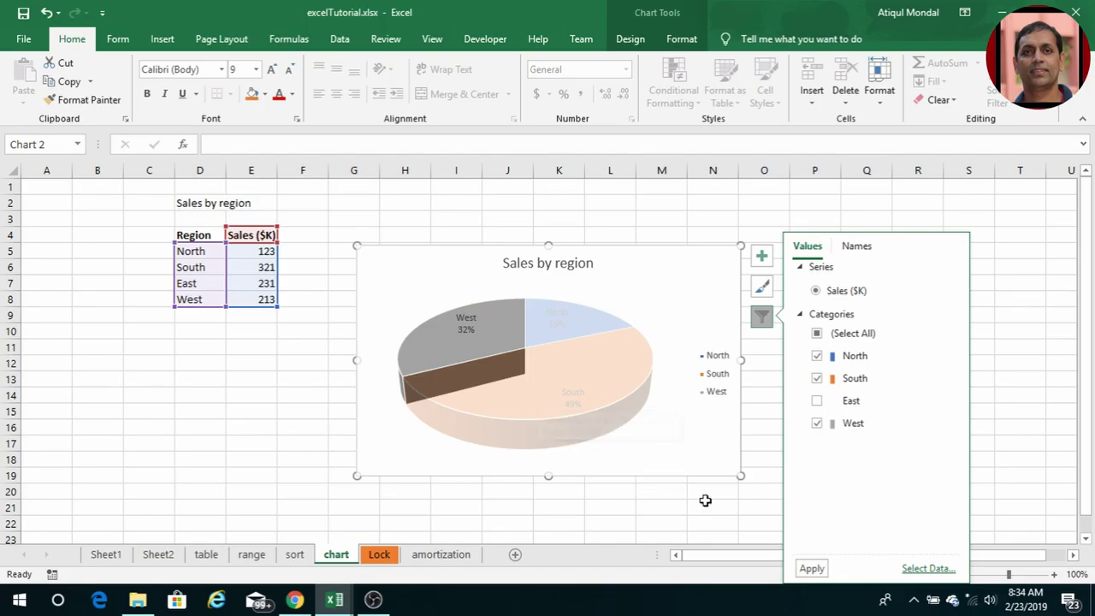
{"action": "left_click", "coordinate": [809, 568]}
{"action": "left_click", "coordinate": [624, 205]}
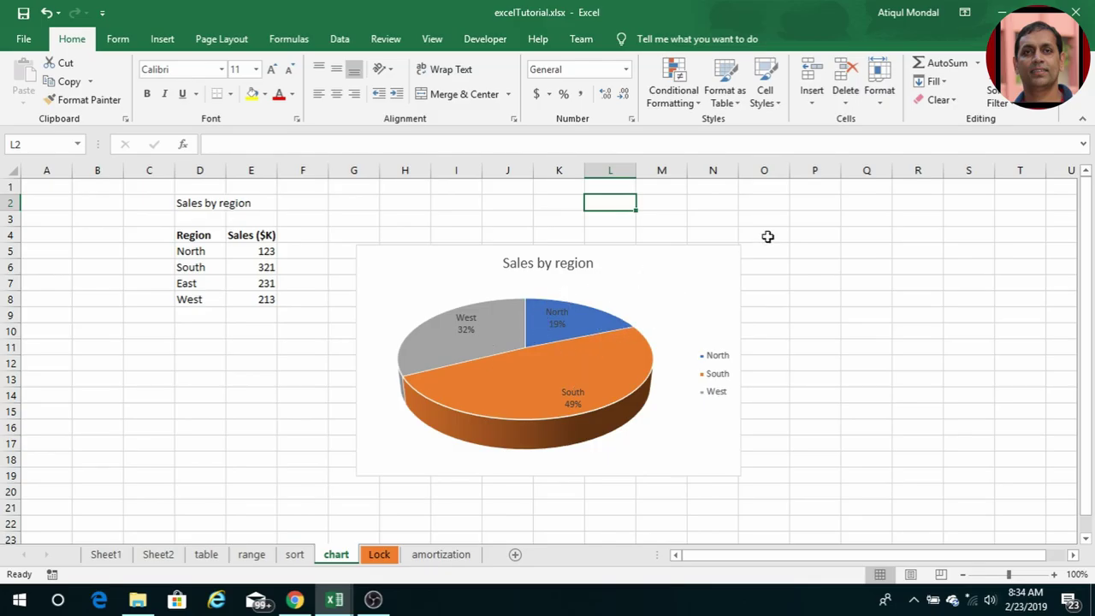
{"action": "left_click", "coordinate": [688, 289]}
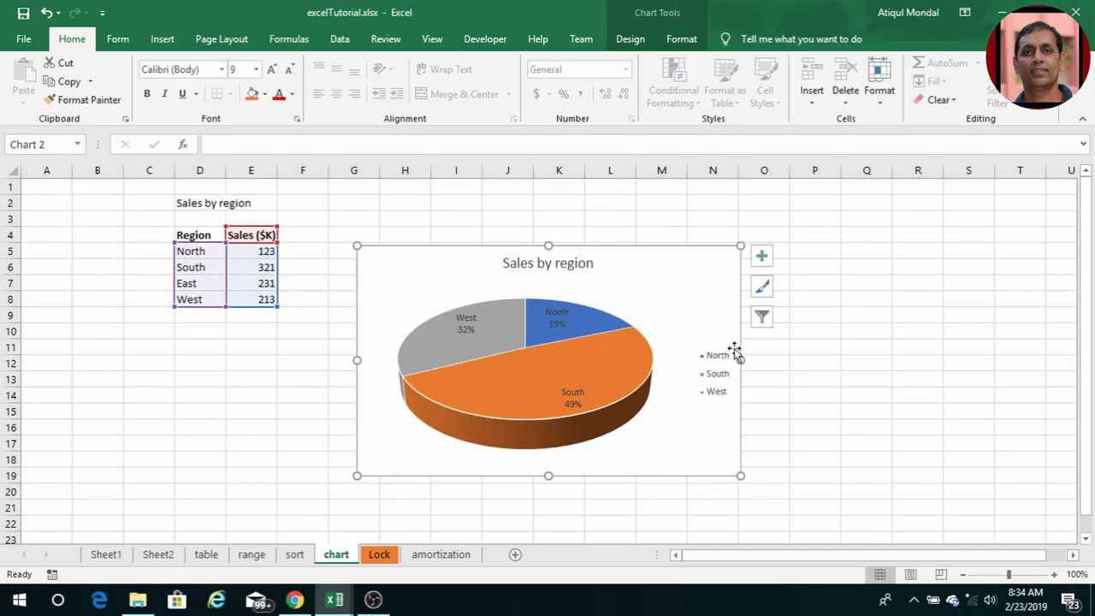
Step: Go to the Lock sheet, inspect the loan amount in D5, and select the whole sheet
{"action": "left_click", "coordinate": [379, 556]}
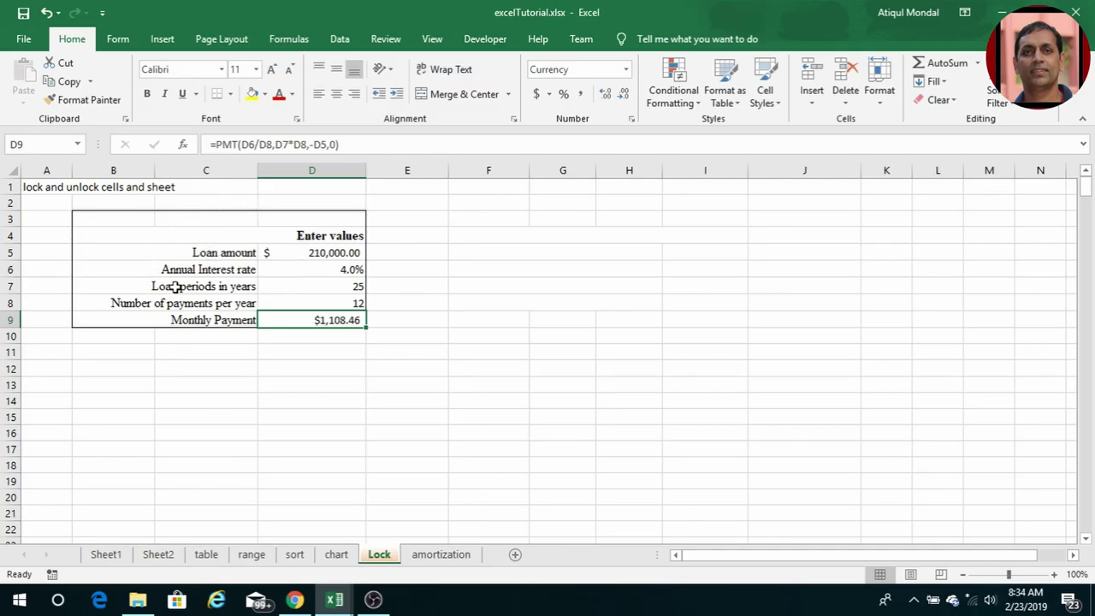
{"action": "left_click", "coordinate": [227, 354]}
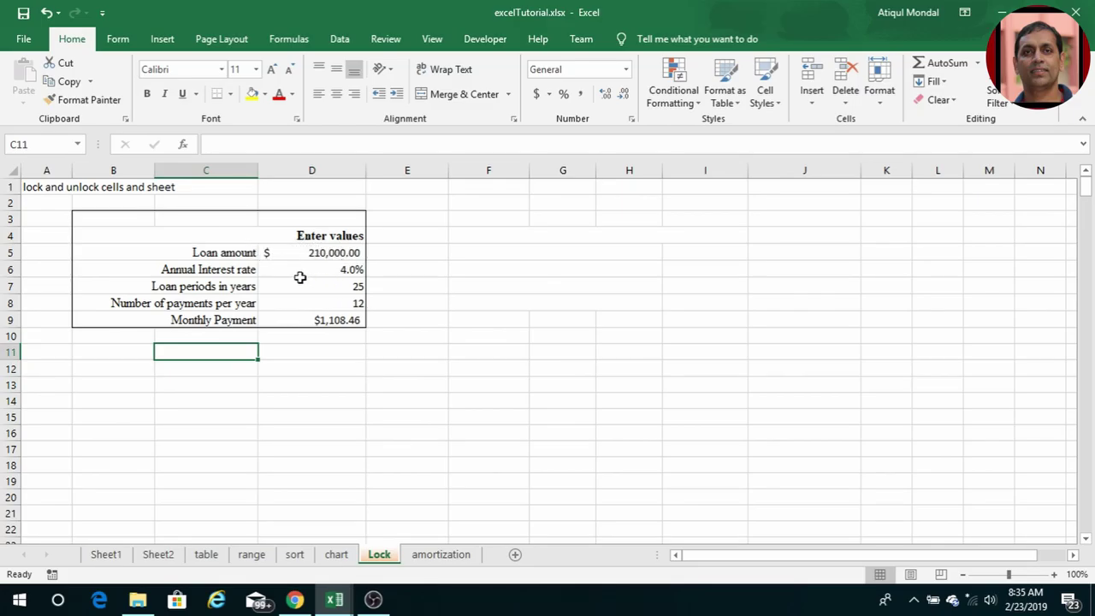
{"action": "left_click", "coordinate": [266, 254]}
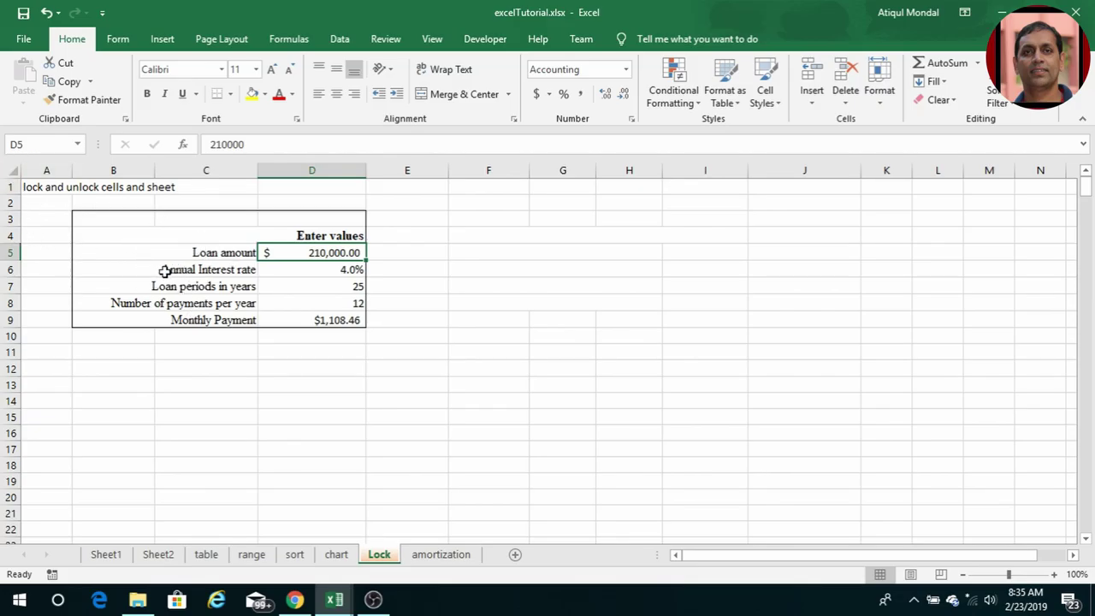
{"action": "left_click", "coordinate": [11, 169]}
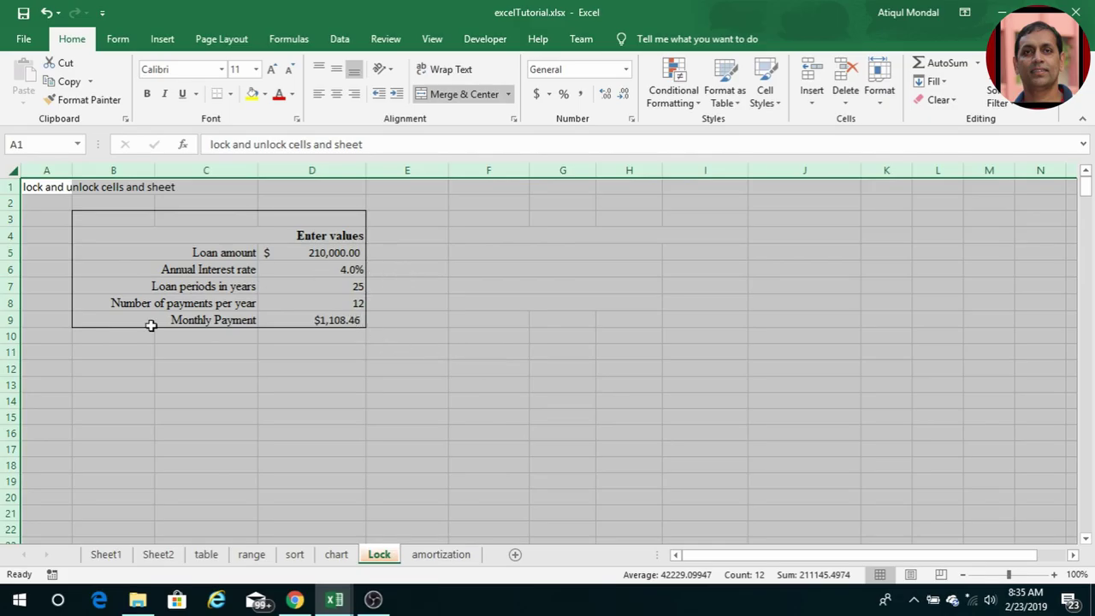
Step: Mark every cell on the Lock sheet as Locked in Format Cells > Protection
{"action": "right_click", "coordinate": [423, 214]}
{"action": "left_click", "coordinate": [484, 385]}
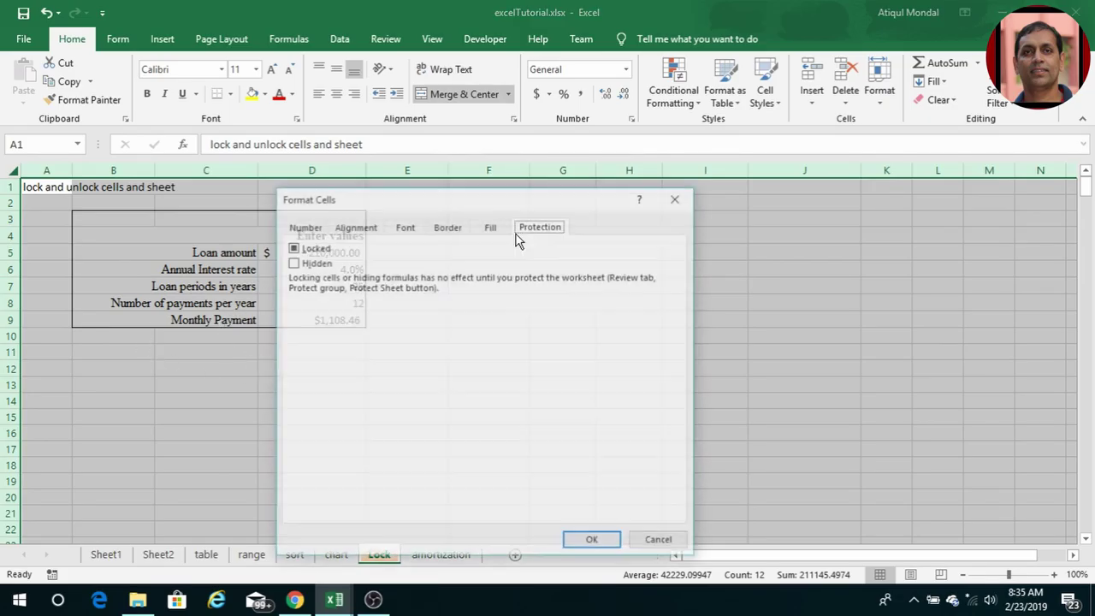
{"action": "left_click", "coordinate": [291, 248]}
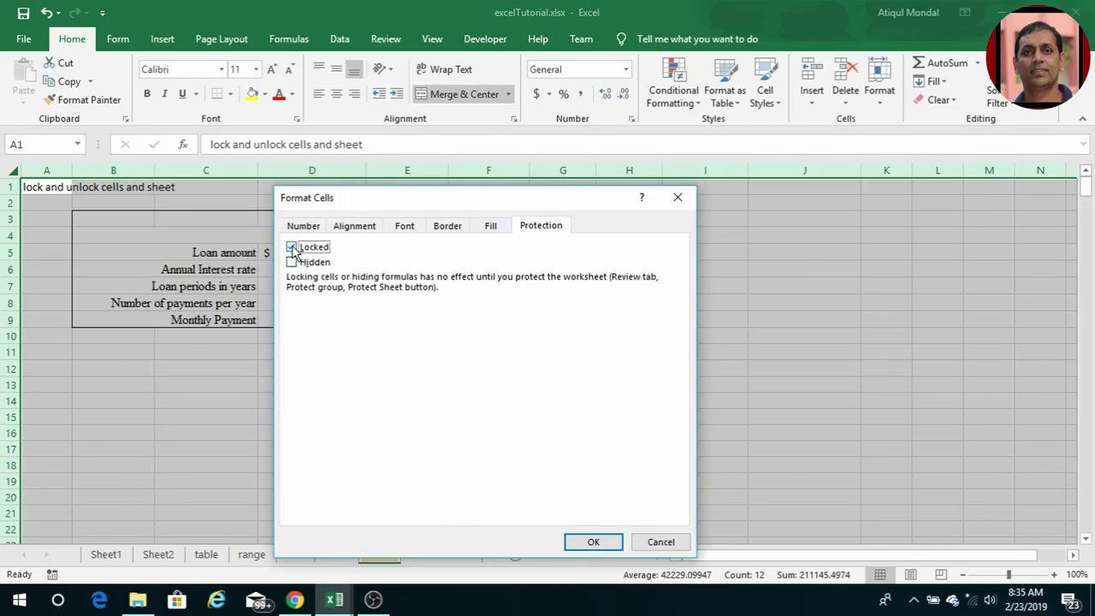
{"action": "left_click", "coordinate": [592, 542]}
{"action": "left_click", "coordinate": [392, 267]}
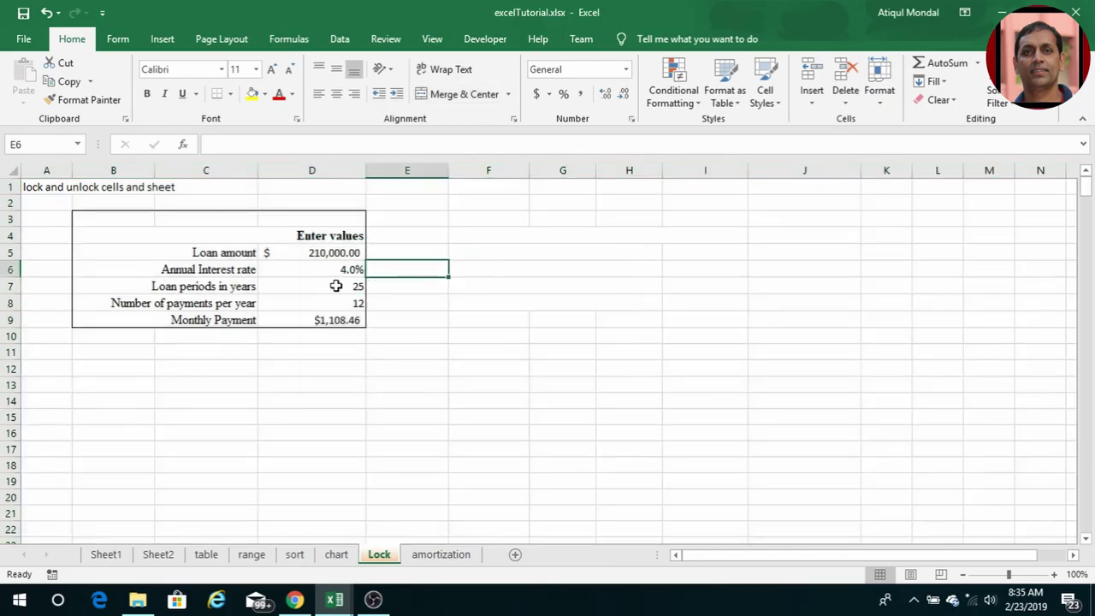
Step: Turn off Locked for the four input cells D5:D8 in Format Cells > Protection
{"action": "left_click_drag", "start_coordinate": [306, 255], "coordinate": [339, 299]}
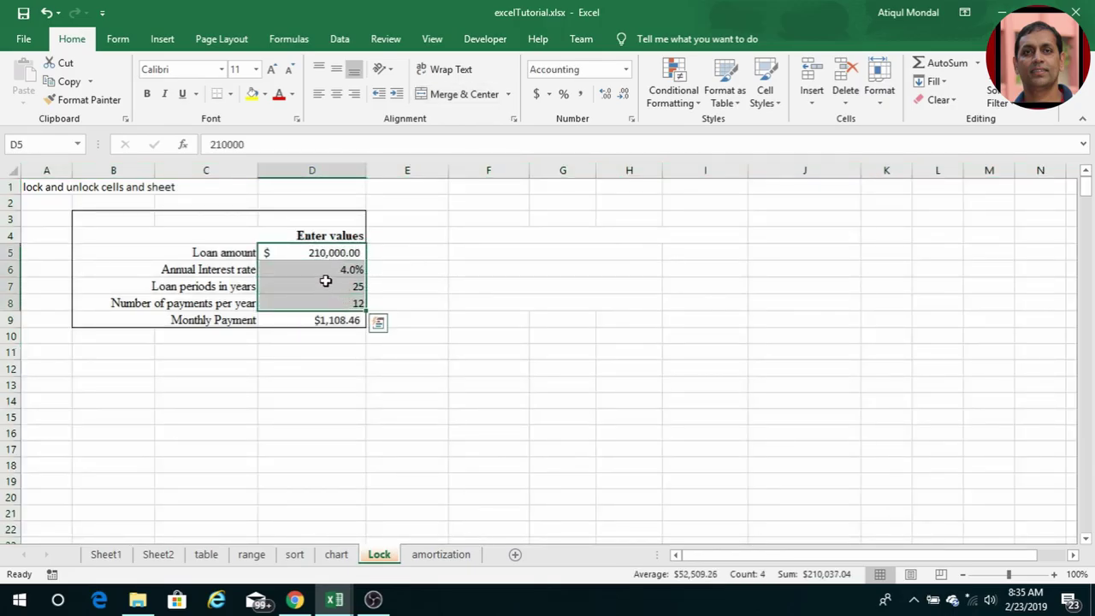
{"action": "right_click", "coordinate": [316, 275]}
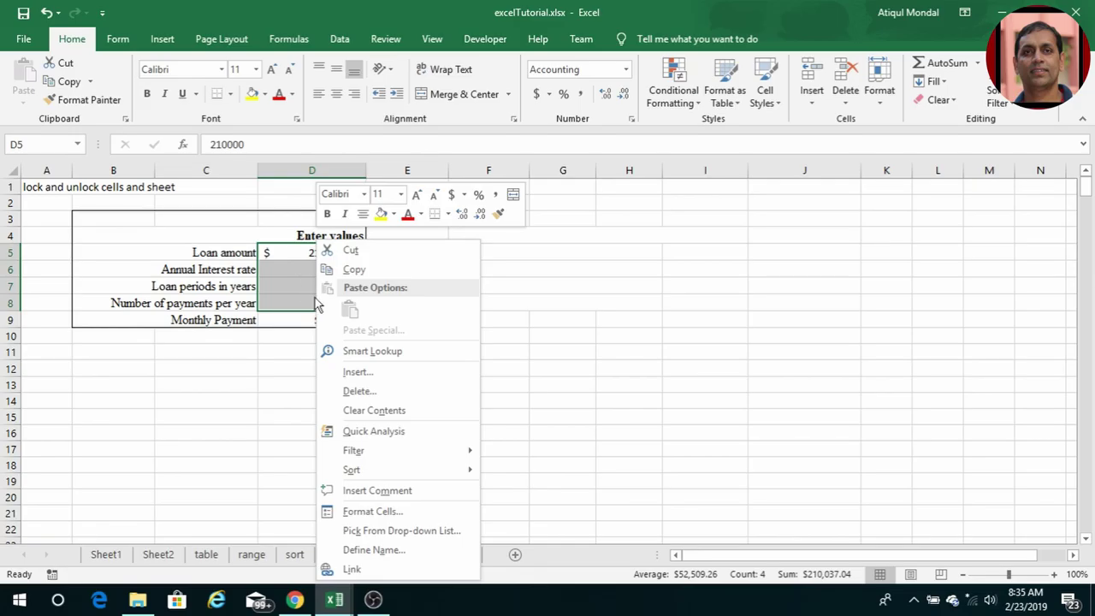
{"action": "left_click", "coordinate": [373, 512]}
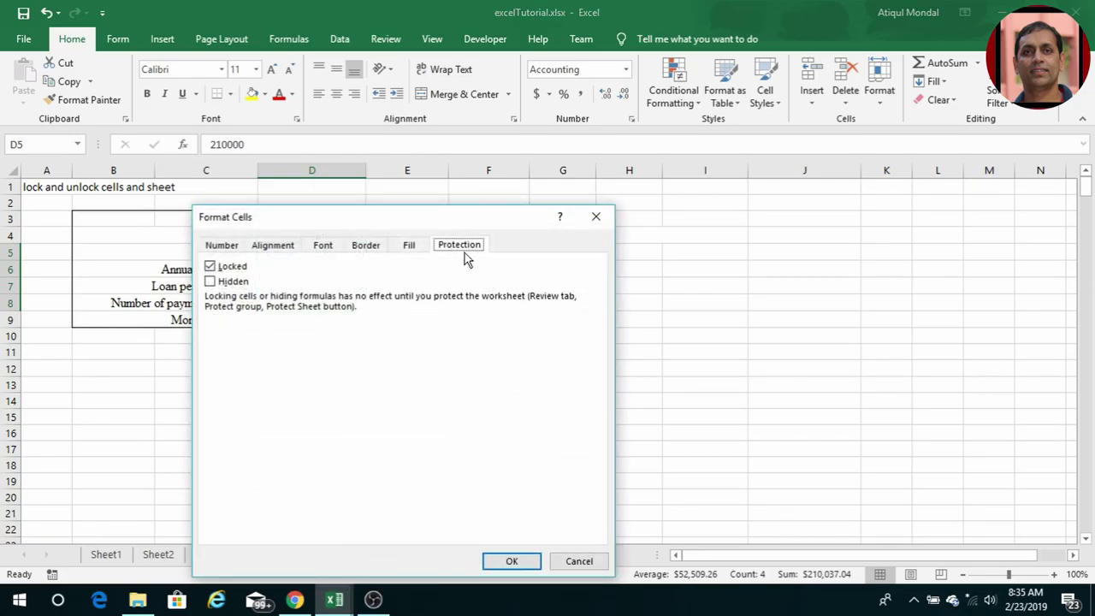
{"action": "left_click", "coordinate": [210, 266]}
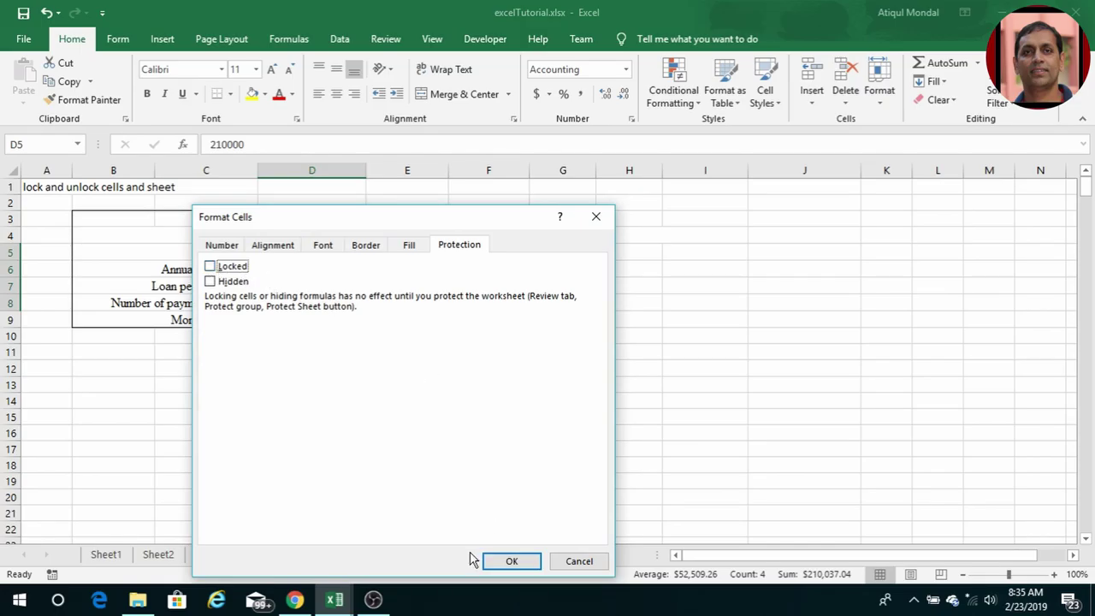
{"action": "left_click", "coordinate": [511, 562]}
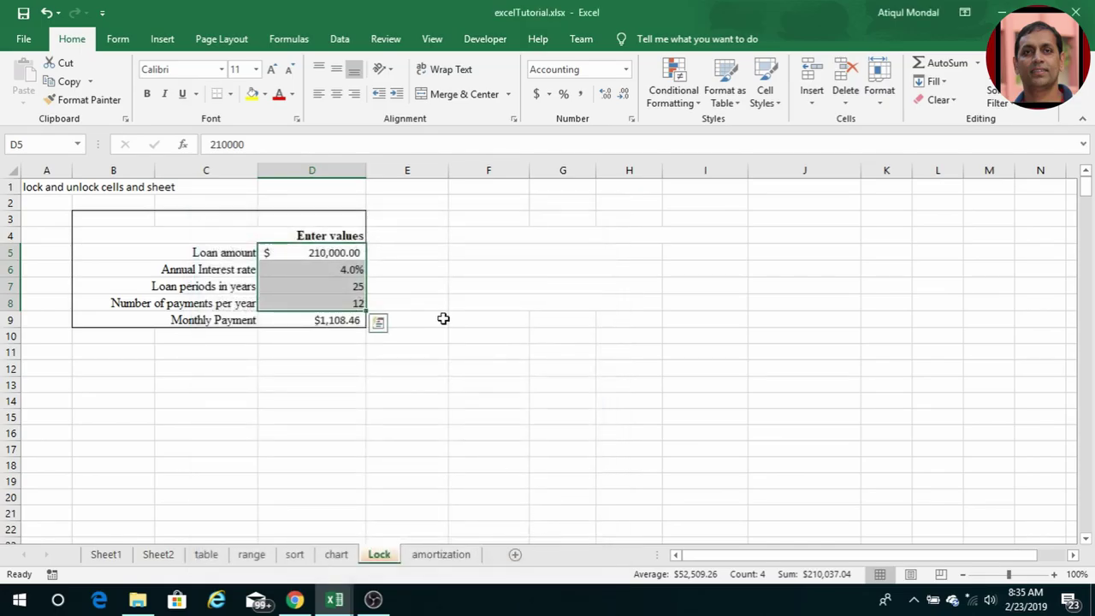
{"action": "left_click", "coordinate": [414, 283]}
{"action": "left_click", "coordinate": [385, 38]}
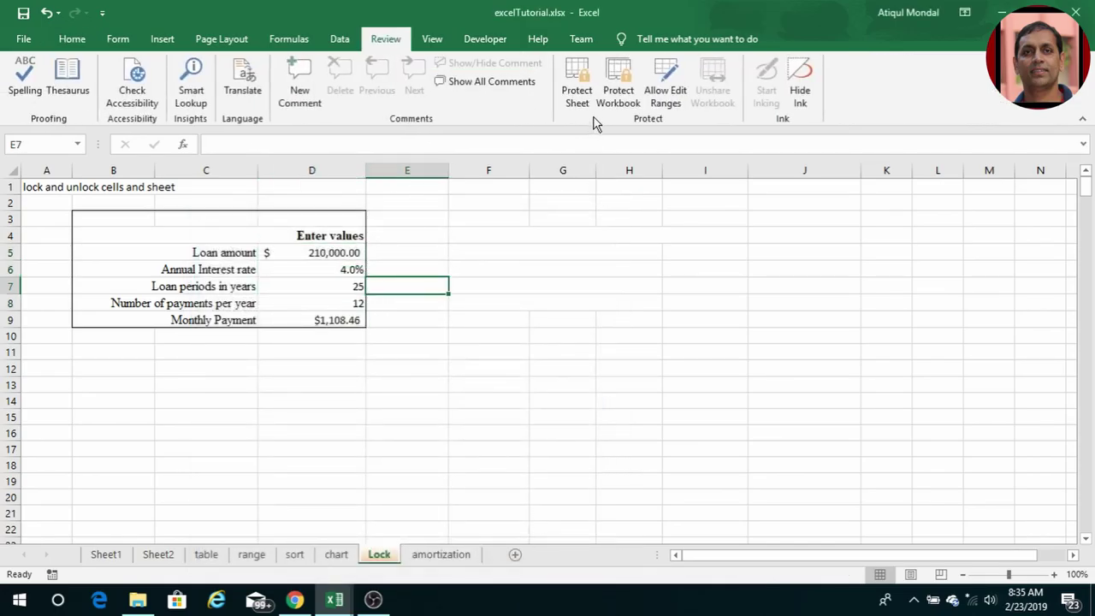
Step: Protect the Lock sheet without a password and change loan amount D5 to 200,000
{"action": "left_click", "coordinate": [578, 94]}
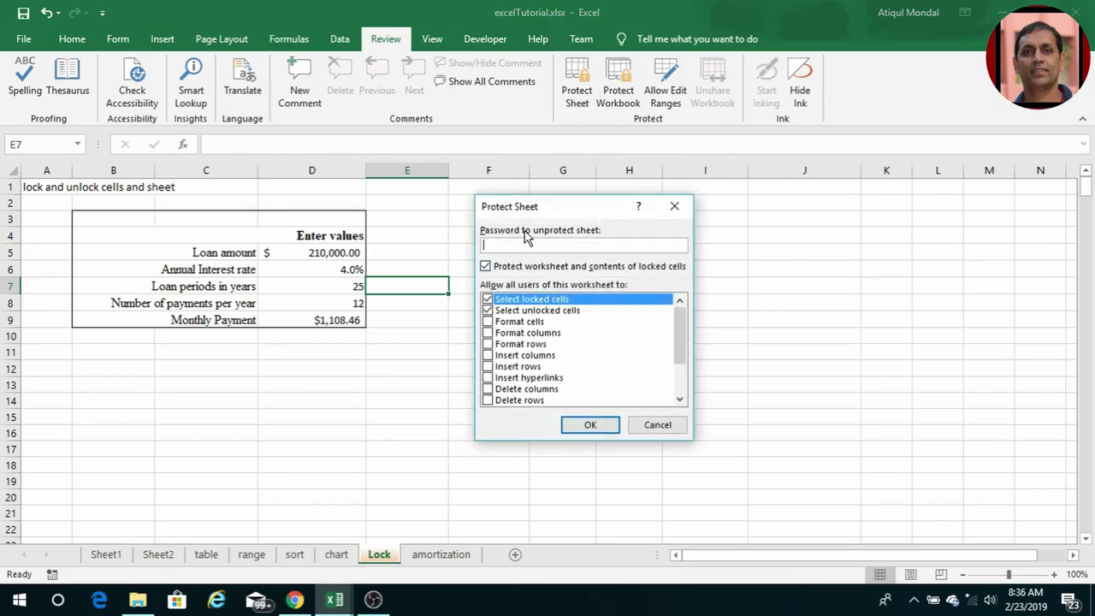
{"action": "left_click", "coordinate": [590, 426]}
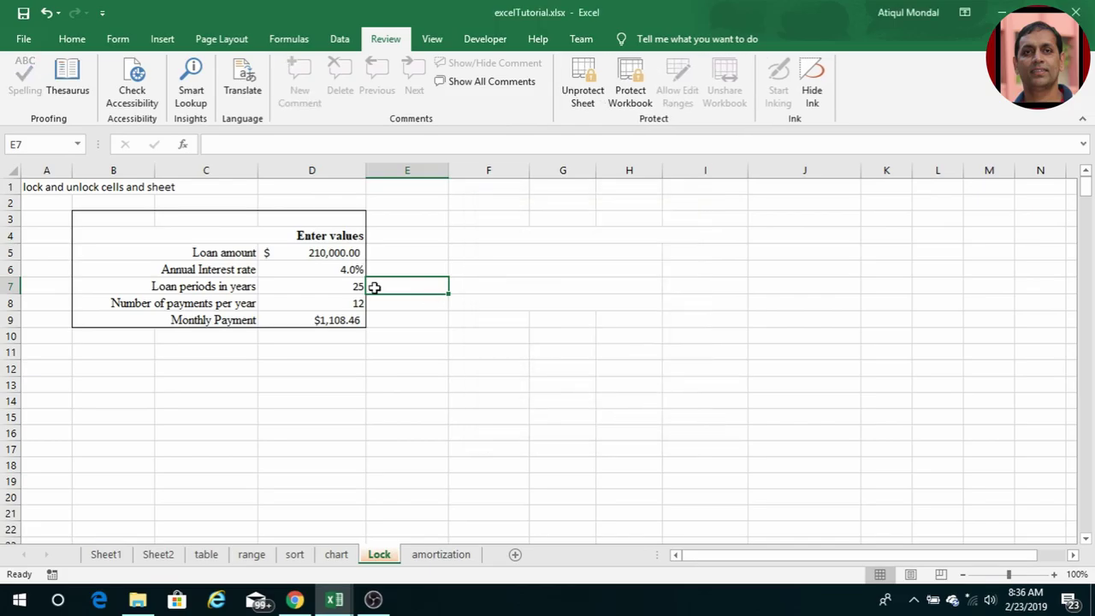
{"action": "left_click", "coordinate": [329, 253]}
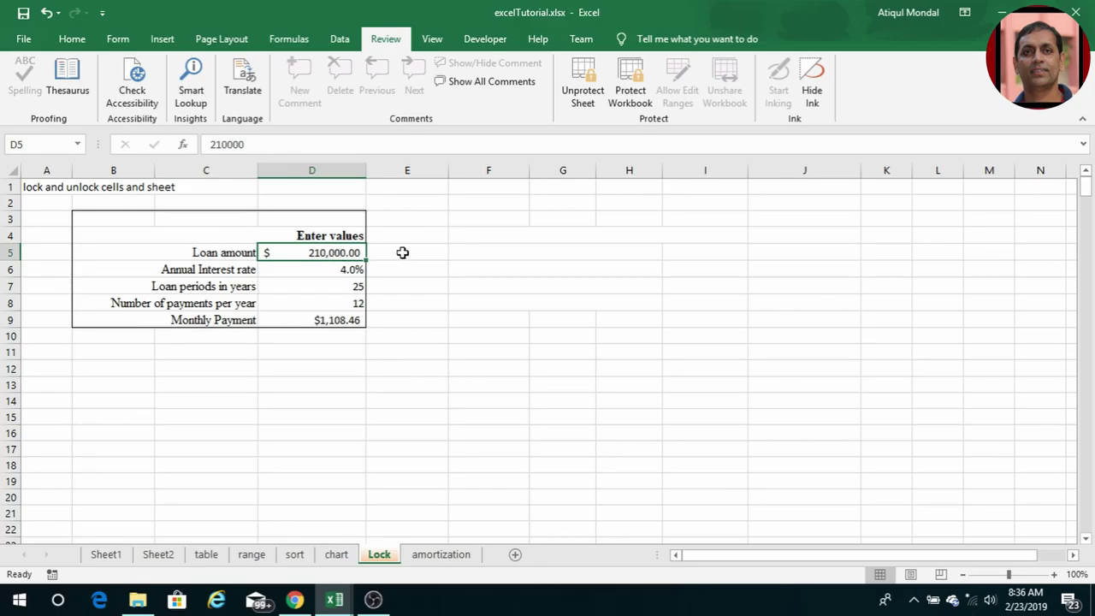
{"action": "type", "text": "20"}
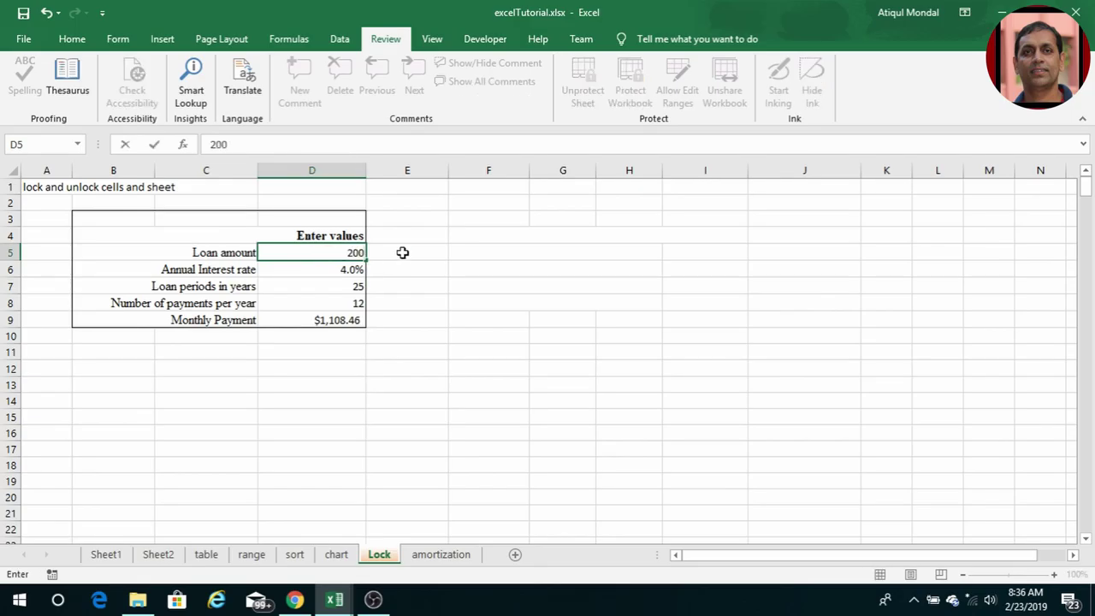
{"action": "key", "text": "BackSpace"}
{"action": "key", "text": "Return"}
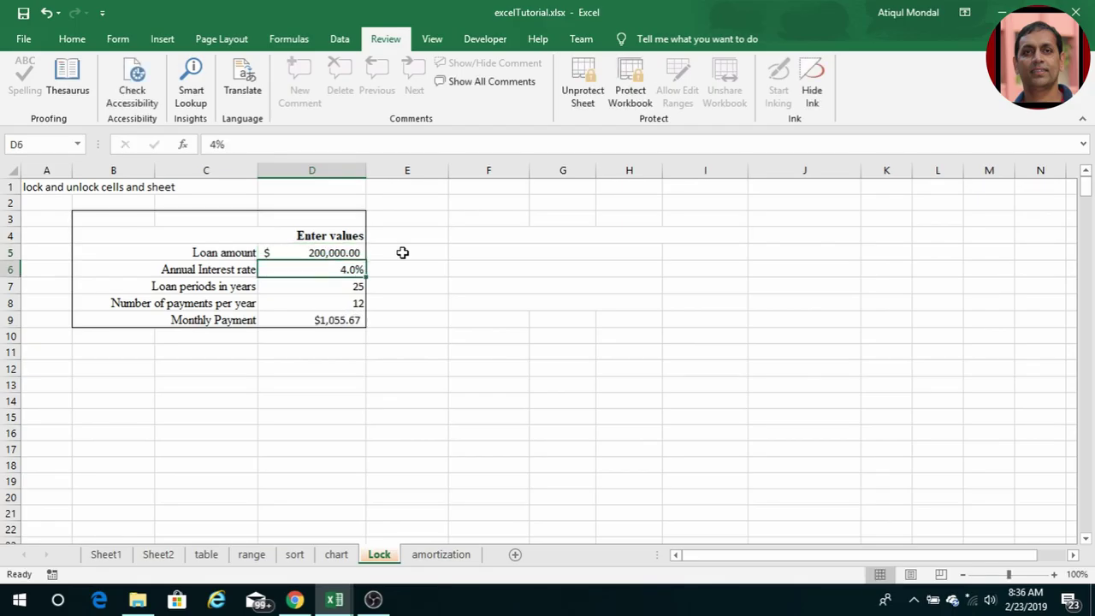
Step: Check that locked cells D9 and B7 reject edits, dismissing the protected-sheet warnings
{"action": "left_click", "coordinate": [339, 320]}
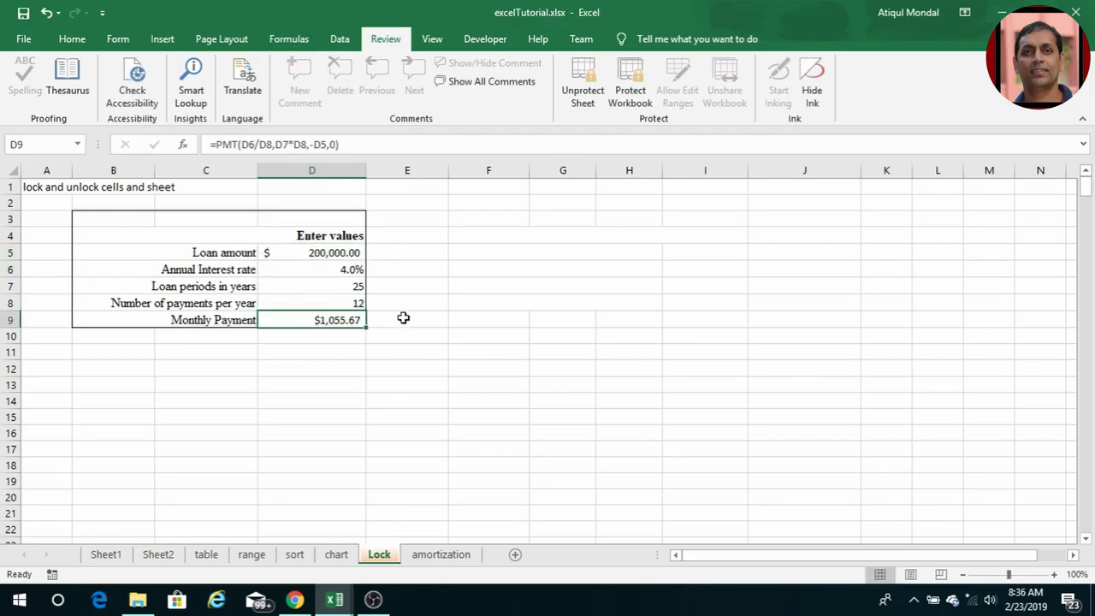
{"action": "key", "text": "Delete"}
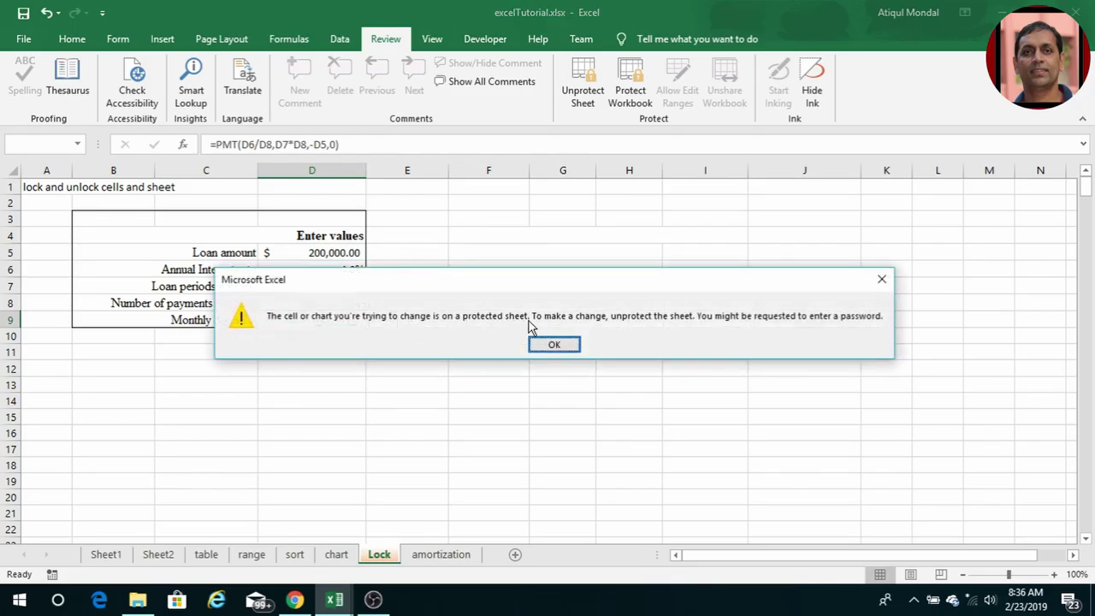
{"action": "left_click", "coordinate": [555, 345]}
{"action": "left_click", "coordinate": [235, 287]}
{"action": "key", "text": "Delete"}
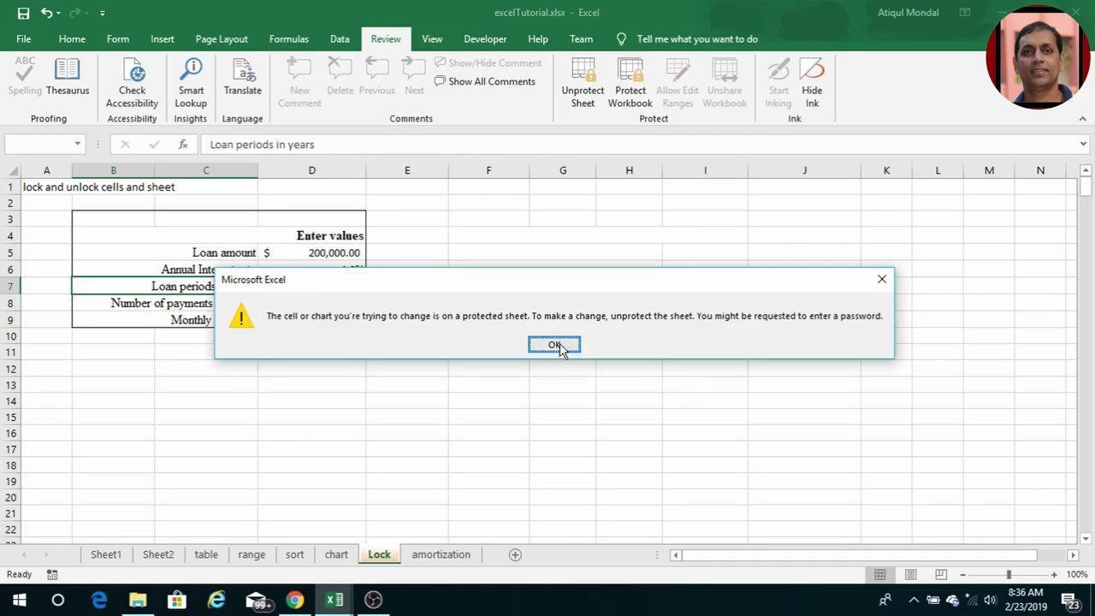
{"action": "left_click", "coordinate": [557, 342]}
{"action": "left_click", "coordinate": [512, 218]}
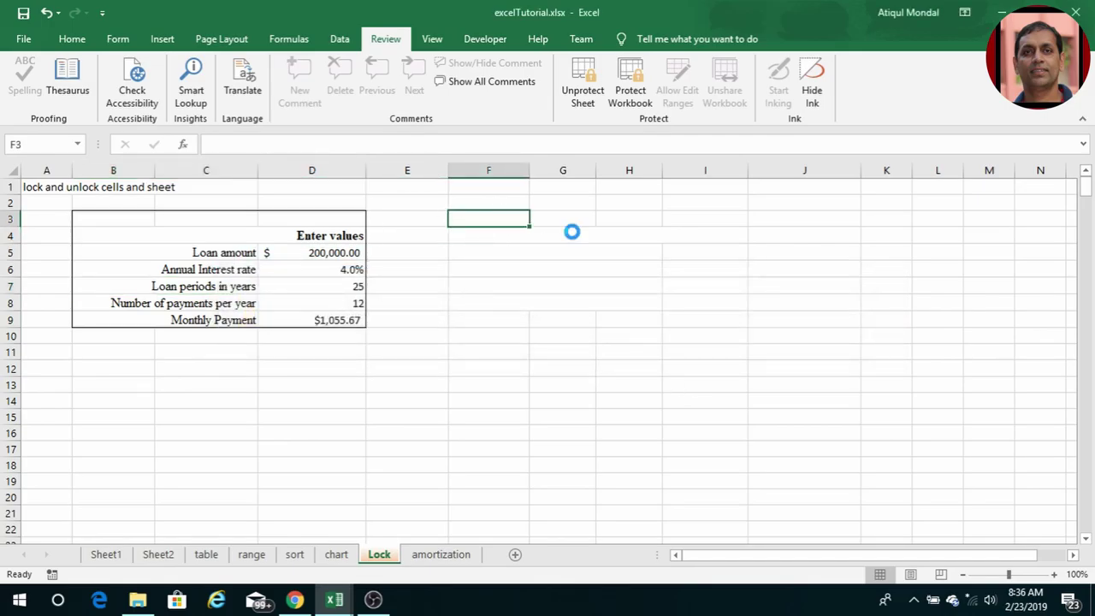
Step: Dismiss the warning, unprotect the Lock sheet, and go to the amortization sheet
{"action": "left_click", "coordinate": [557, 342]}
{"action": "left_click", "coordinate": [330, 253]}
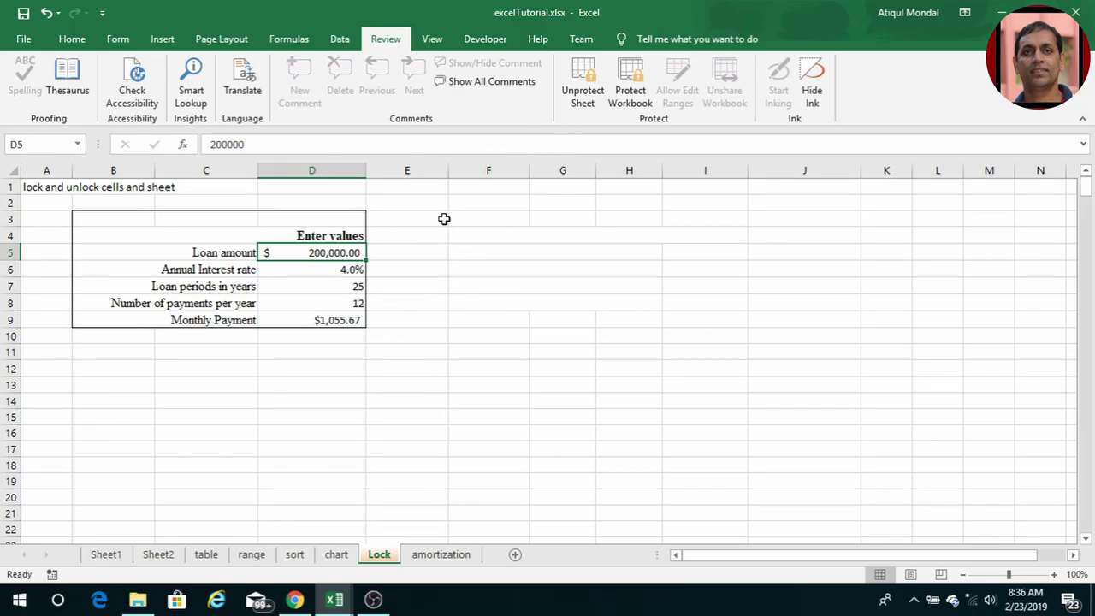
{"action": "left_click", "coordinate": [587, 81]}
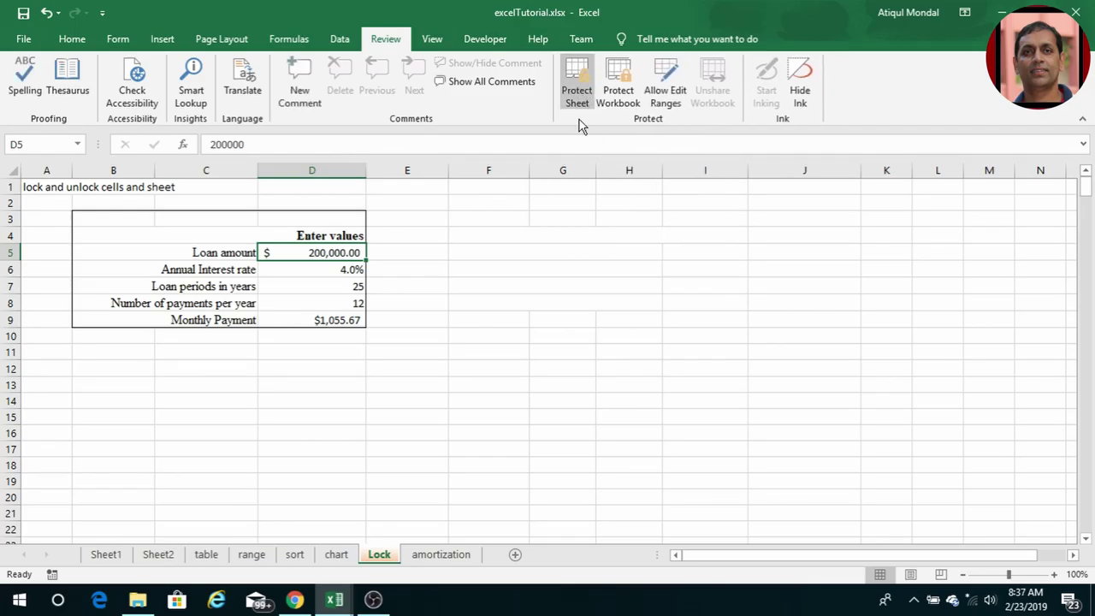
{"action": "left_click", "coordinate": [441, 557]}
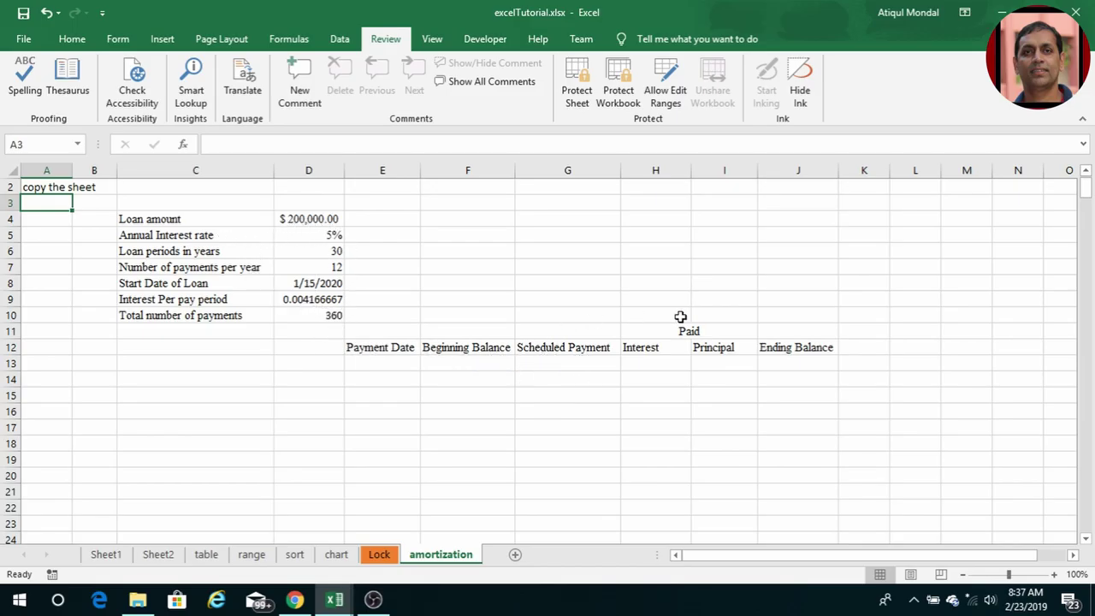
Step: Re-apply Merge & Center so 'Paid' spans H11:I11 above Interest and Principal
{"action": "left_click", "coordinate": [642, 331]}
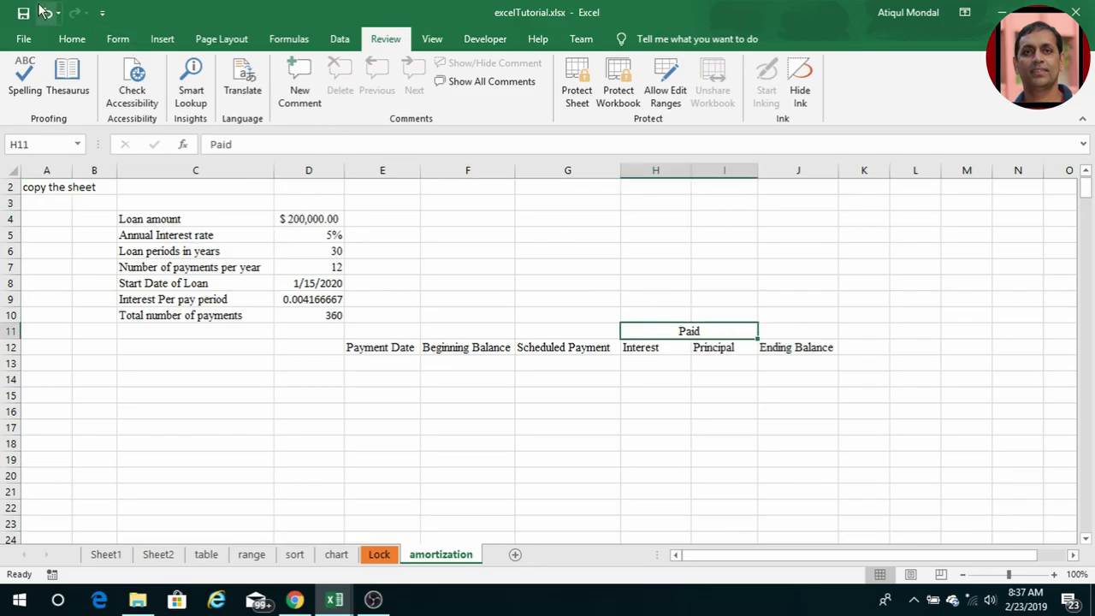
{"action": "left_click", "coordinate": [72, 39]}
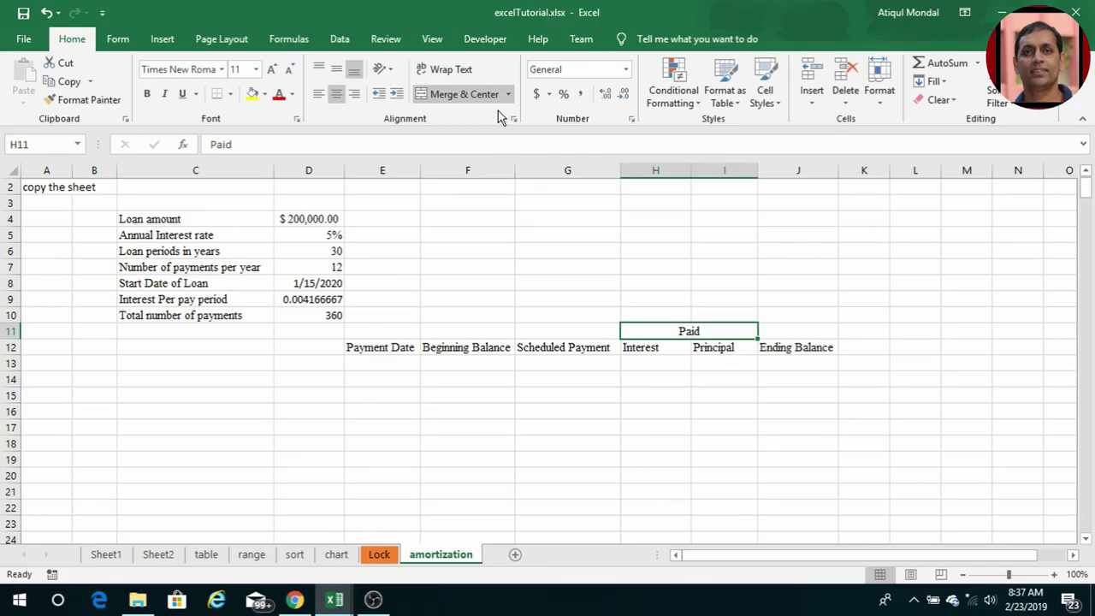
{"action": "left_click", "coordinate": [466, 93]}
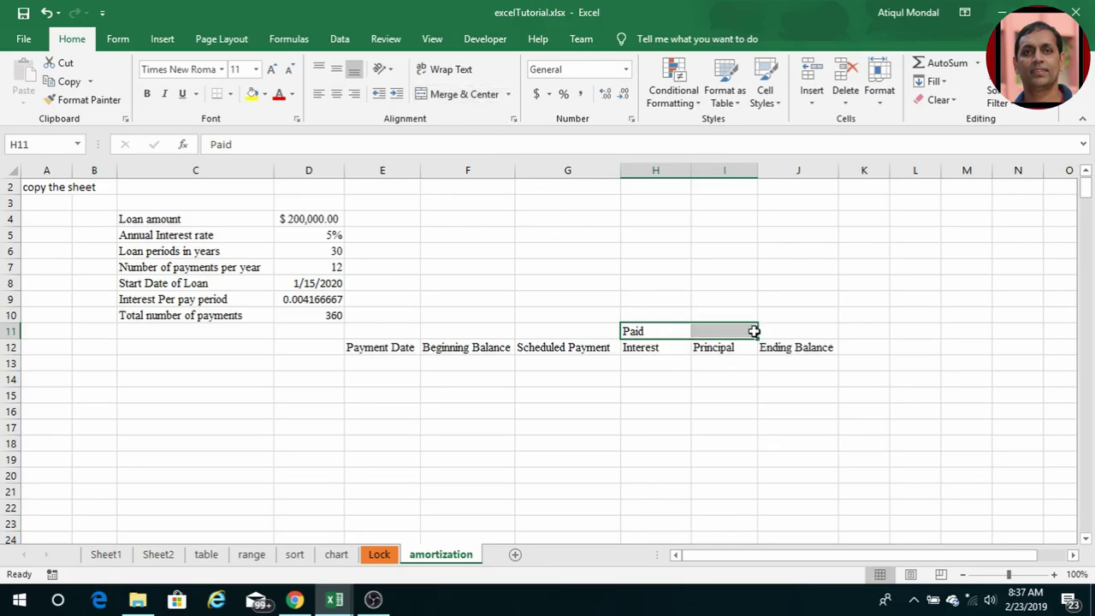
{"action": "left_click", "coordinate": [439, 99]}
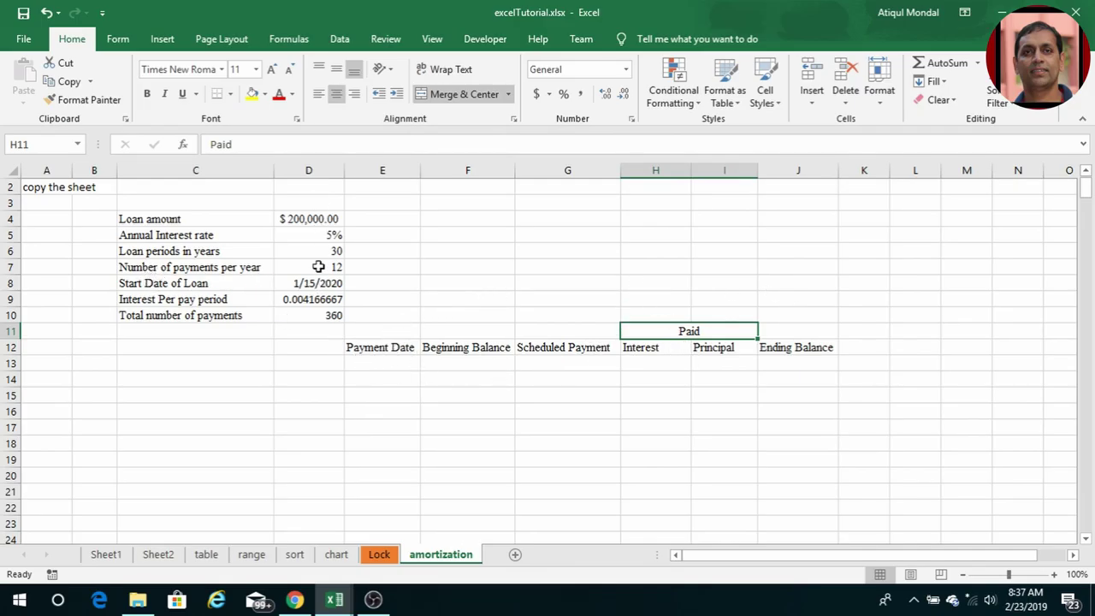
{"action": "left_click", "coordinate": [368, 366]}
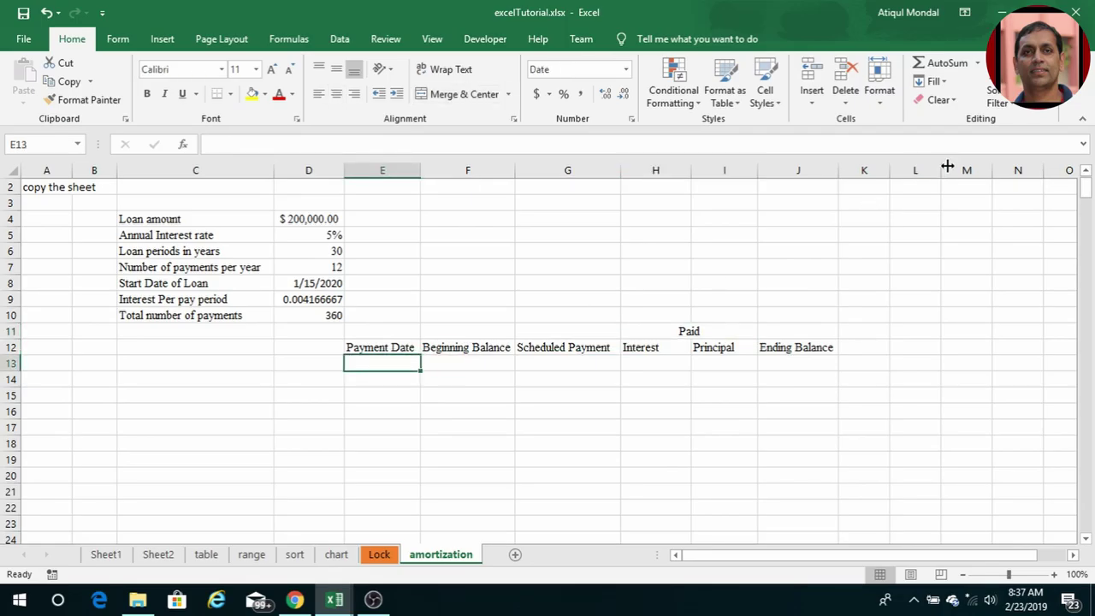
Step: Set E13 to =D8 (1/15/2020) and F13 to =D4 ($200,000.00), then start G13's function
{"action": "type", "text": "="}
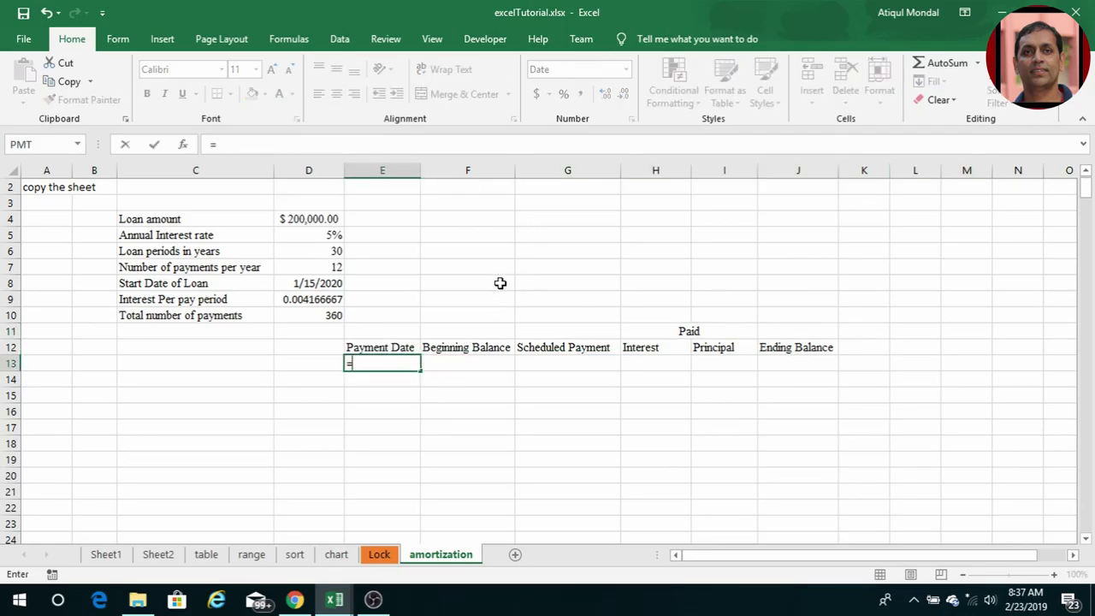
{"action": "left_click", "coordinate": [308, 284]}
{"action": "key", "text": "Return"}
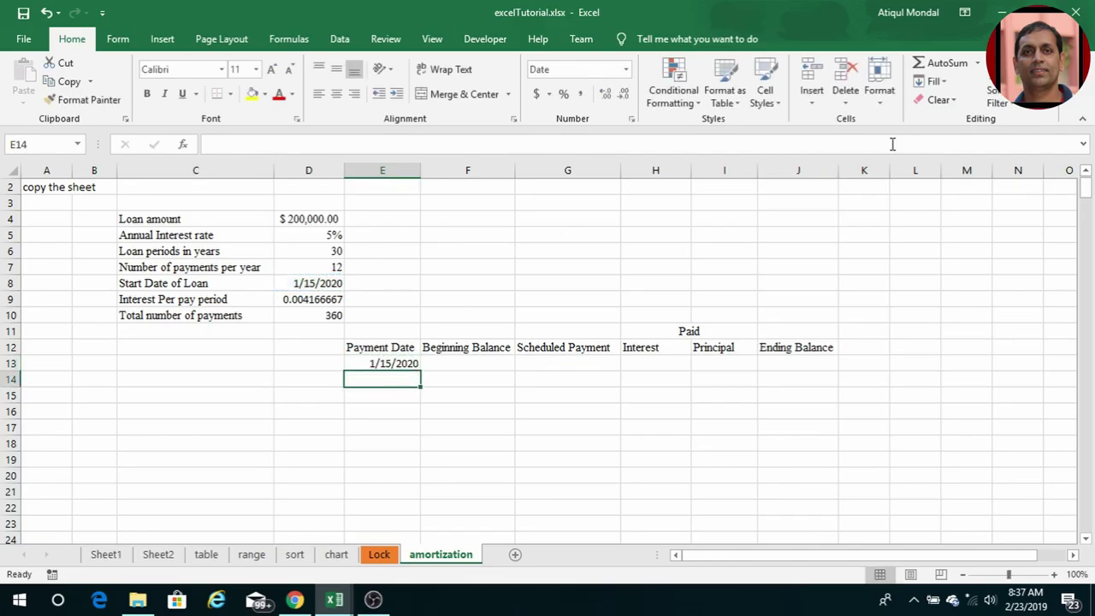
{"action": "left_click", "coordinate": [497, 364]}
{"action": "type", "text": "="}
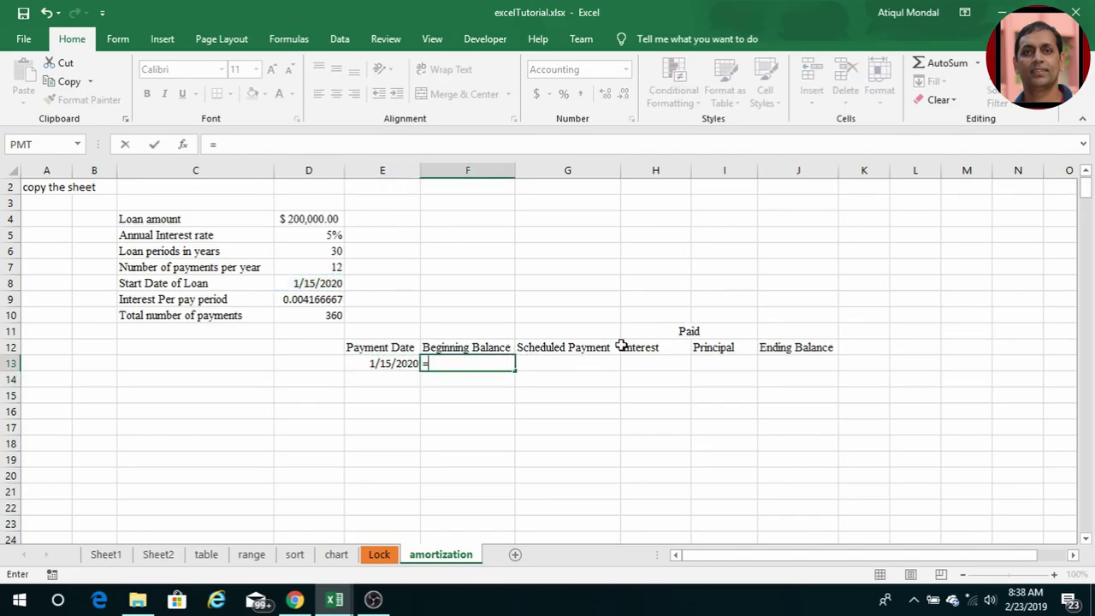
{"action": "left_click", "coordinate": [311, 219]}
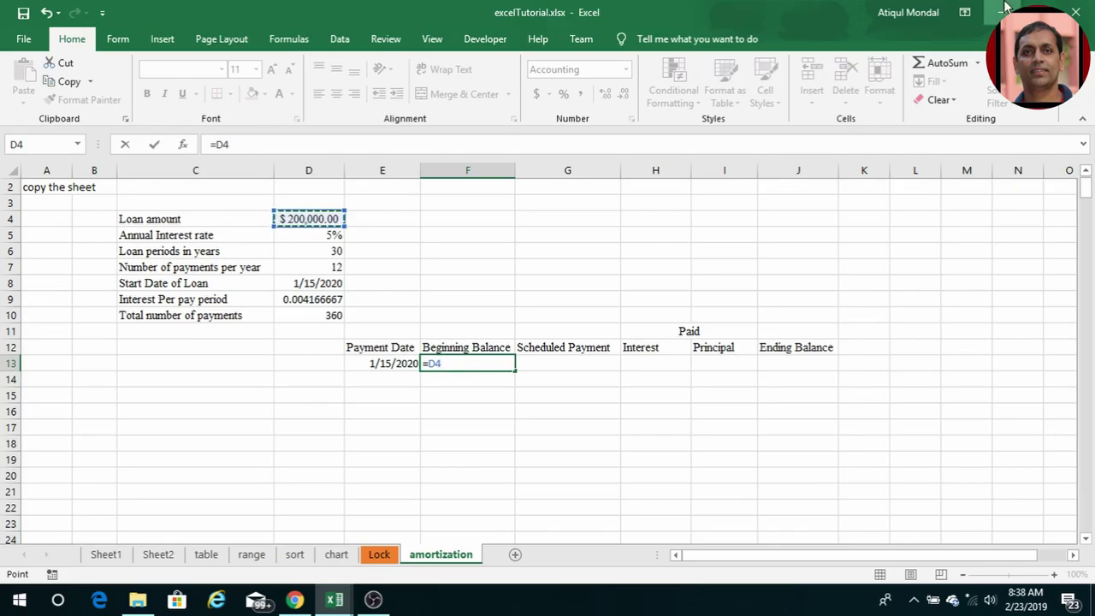
{"action": "key", "text": "Return"}
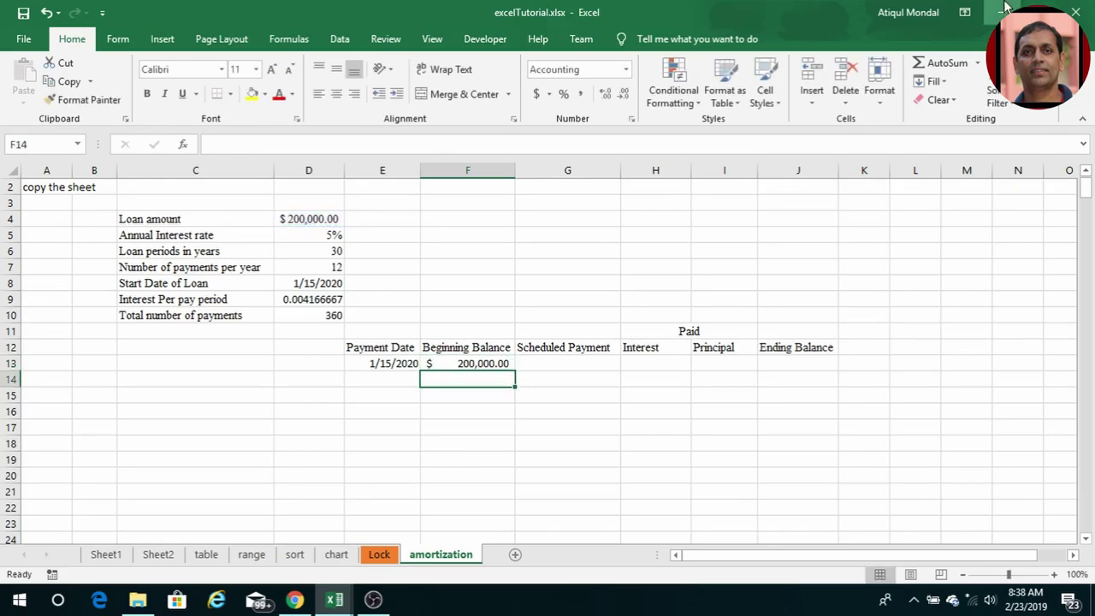
{"action": "left_click", "coordinate": [575, 362]}
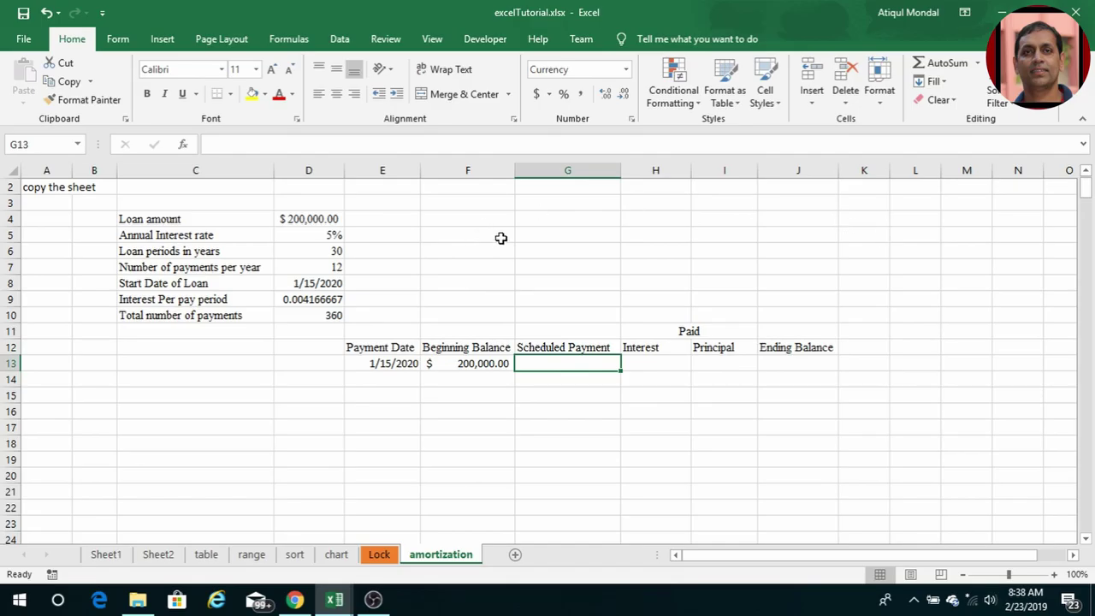
{"action": "left_click", "coordinate": [183, 147]}
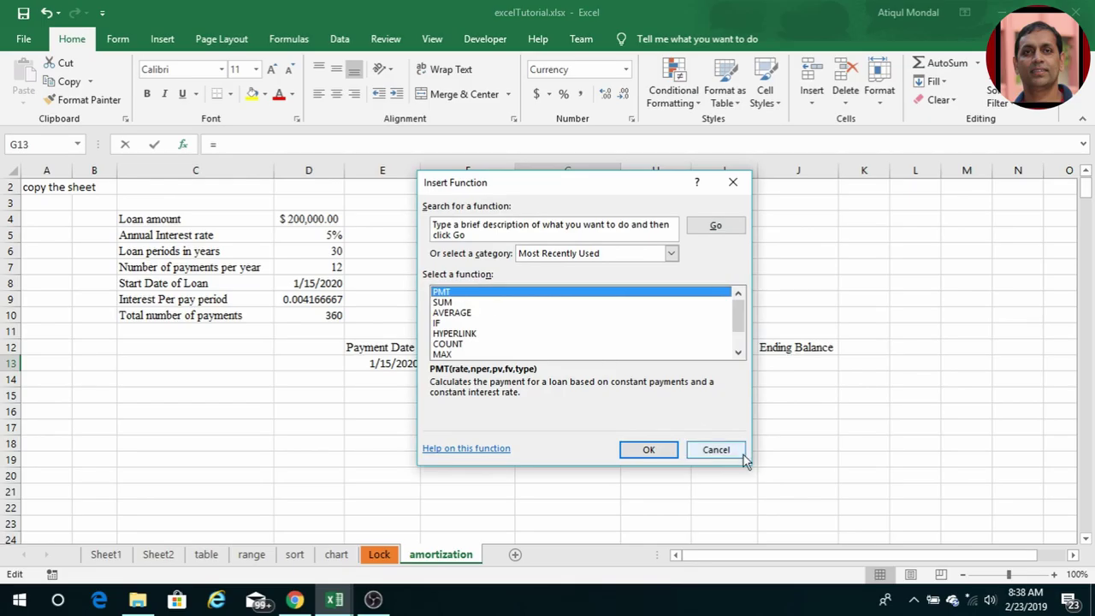
Step: Start a PMT formula in G13 with the rate argument D5/D7
{"action": "left_click", "coordinate": [659, 451]}
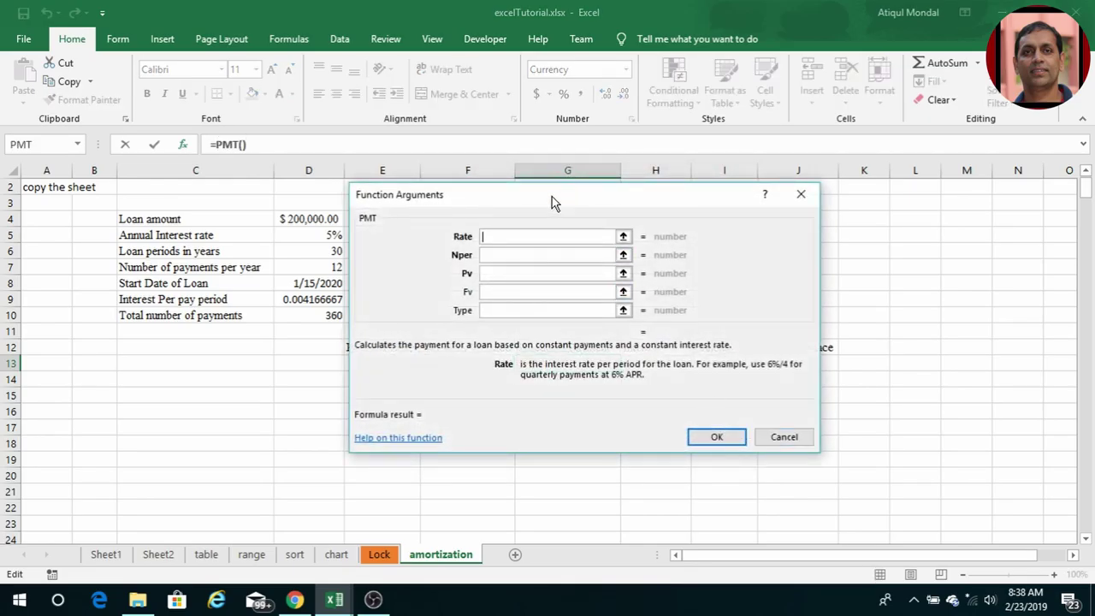
{"action": "left_click_drag", "start_coordinate": [553, 202], "coordinate": [718, 221]}
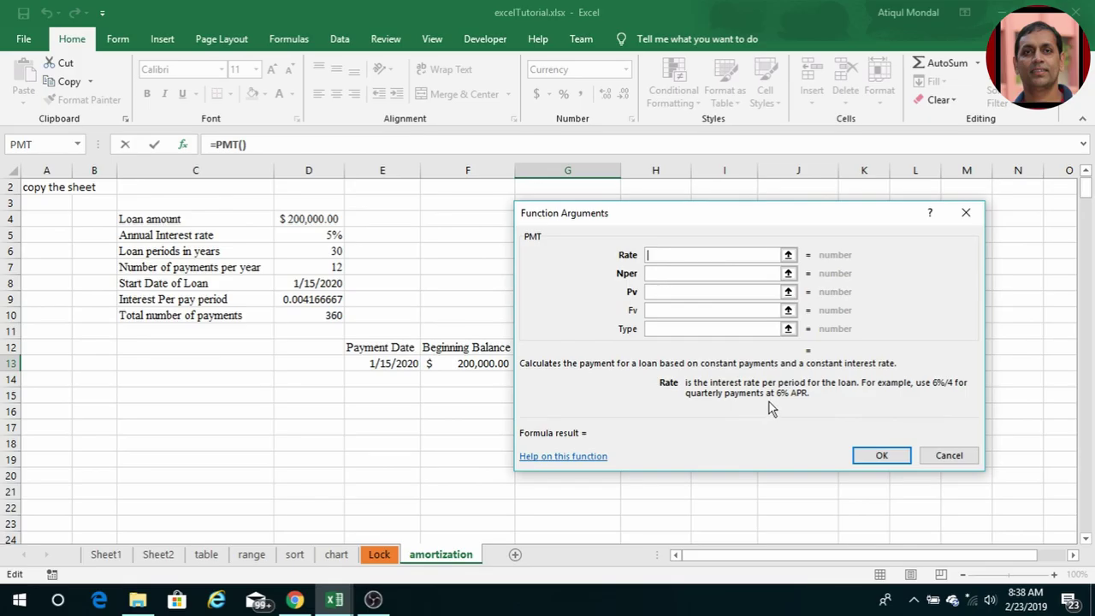
{"action": "left_click", "coordinate": [339, 284]}
{"action": "left_click", "coordinate": [330, 236]}
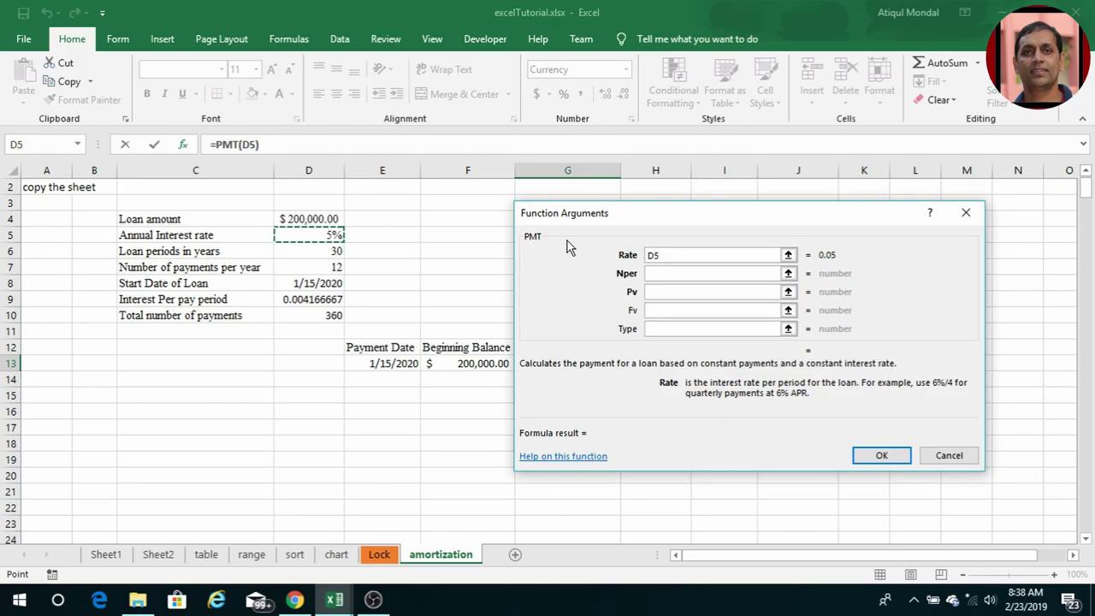
{"action": "type", "text": "/"}
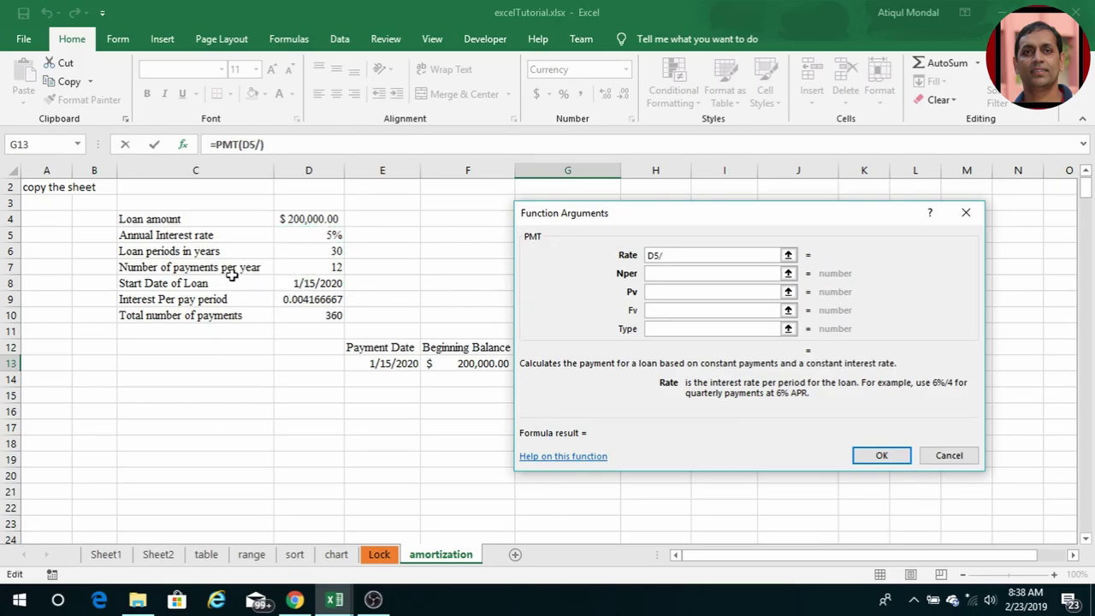
{"action": "left_click", "coordinate": [322, 267]}
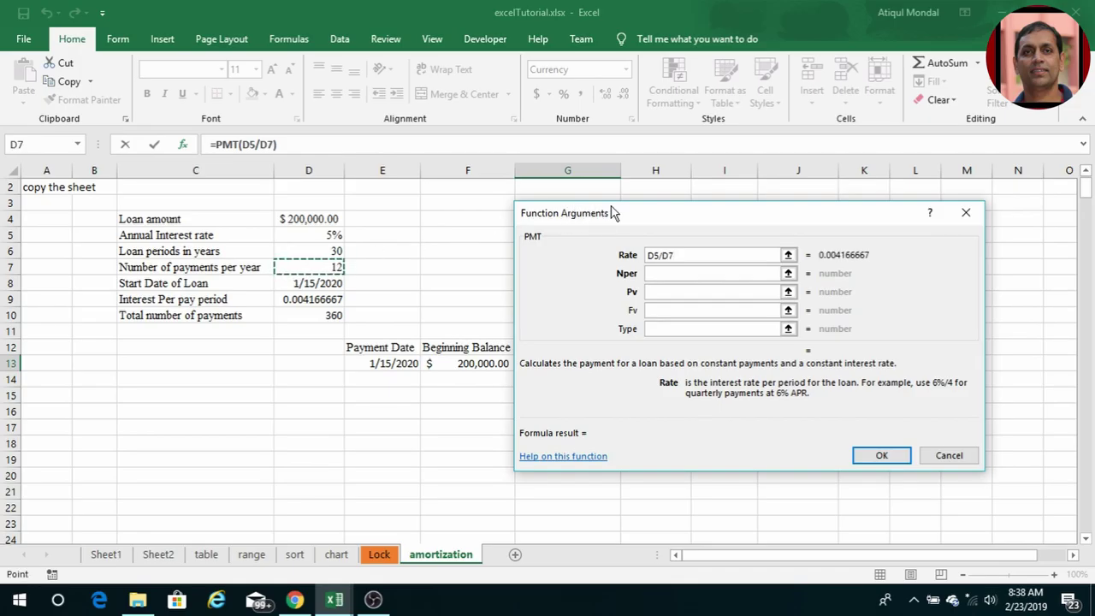
{"action": "left_click", "coordinate": [668, 273]}
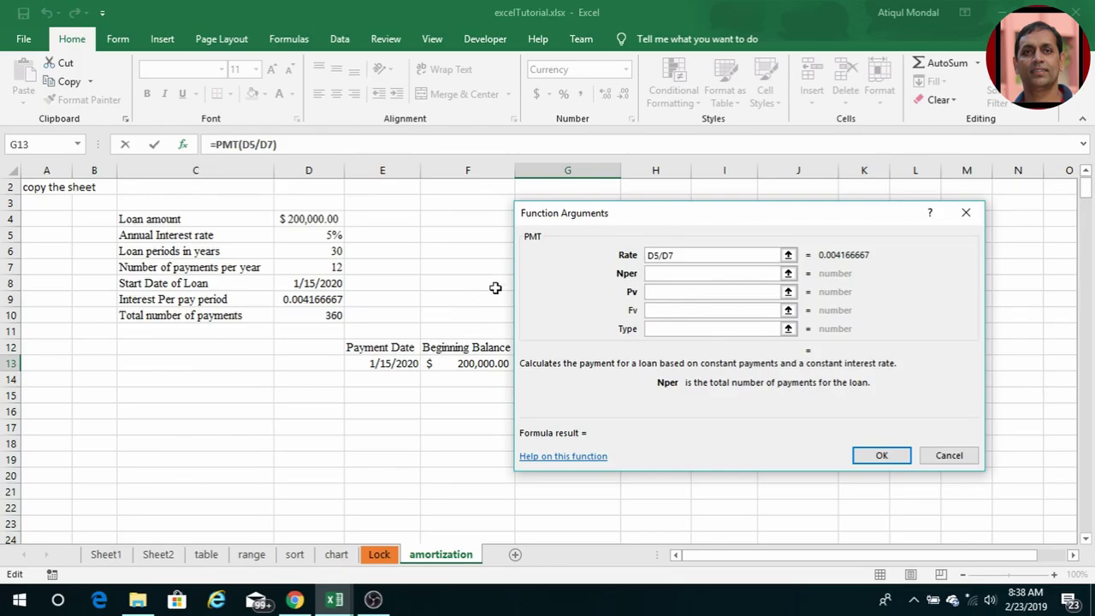
Step: Complete the PMT arguments with Nper D6*D7, Pv D4 and Fv 0
{"action": "left_click", "coordinate": [328, 252]}
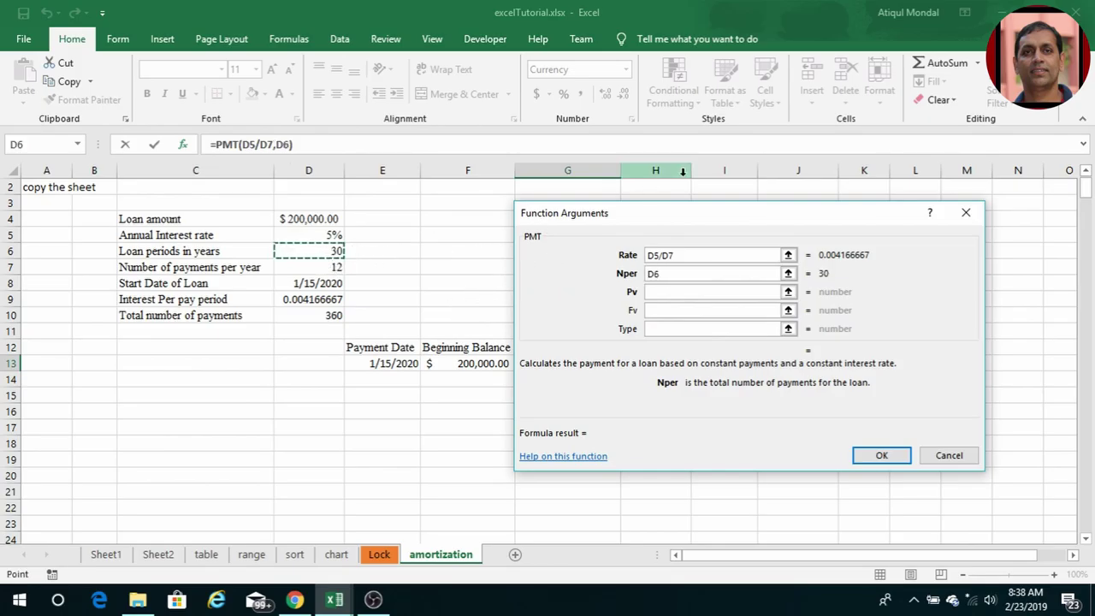
{"action": "type", "text": "*"}
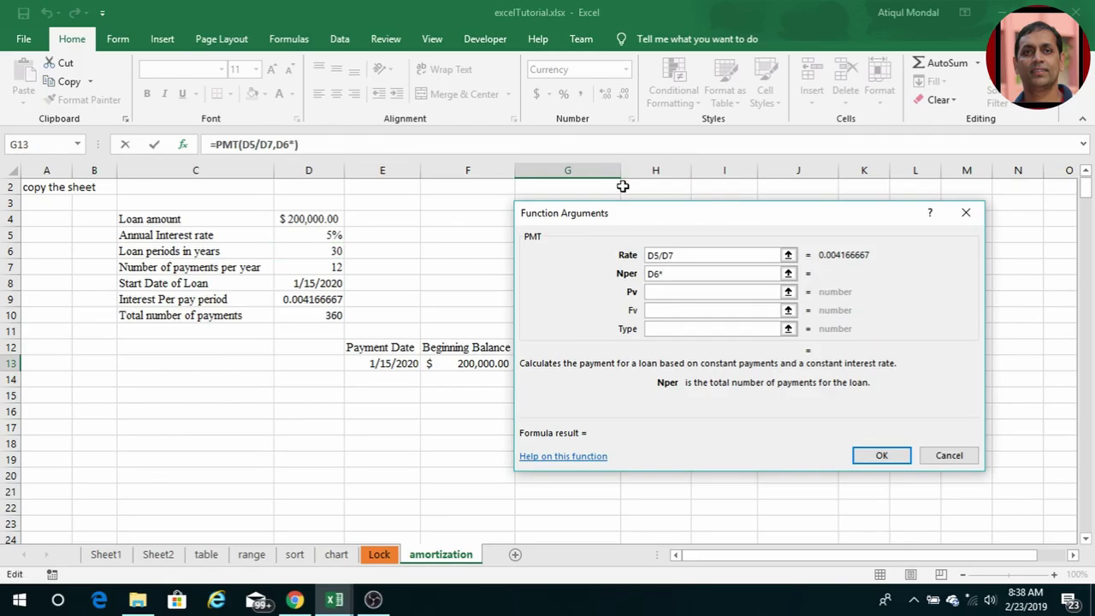
{"action": "left_click", "coordinate": [329, 267]}
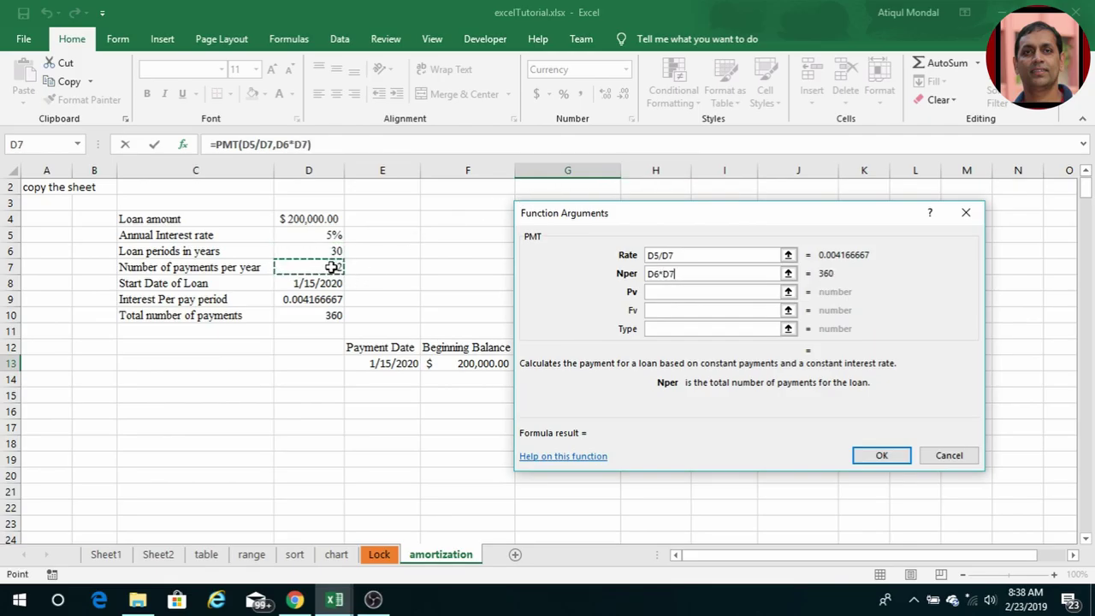
{"action": "left_click", "coordinate": [655, 292]}
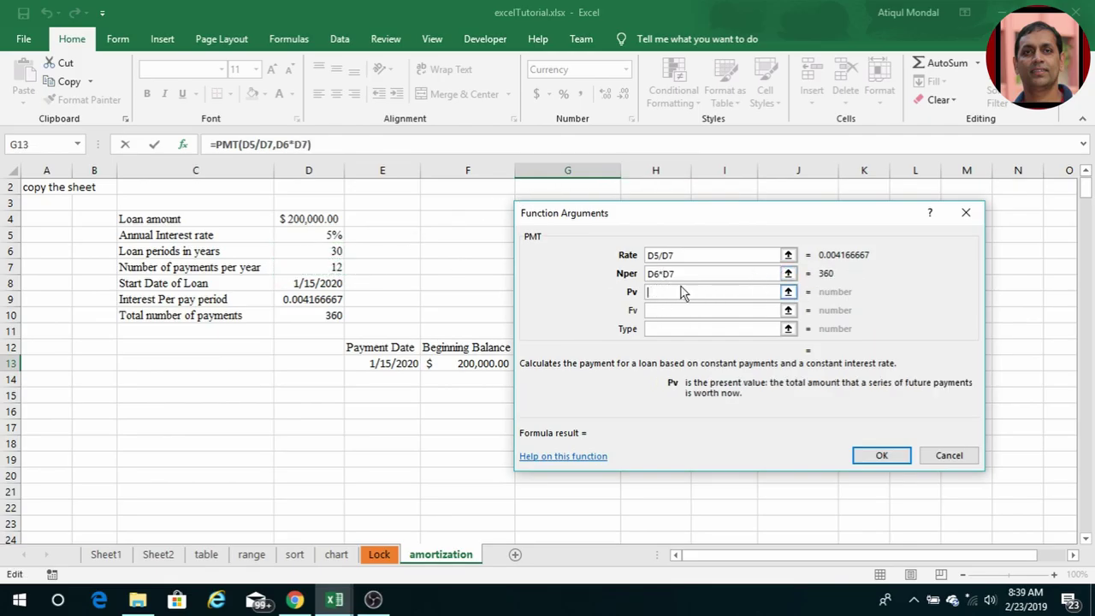
{"action": "left_click", "coordinate": [305, 219]}
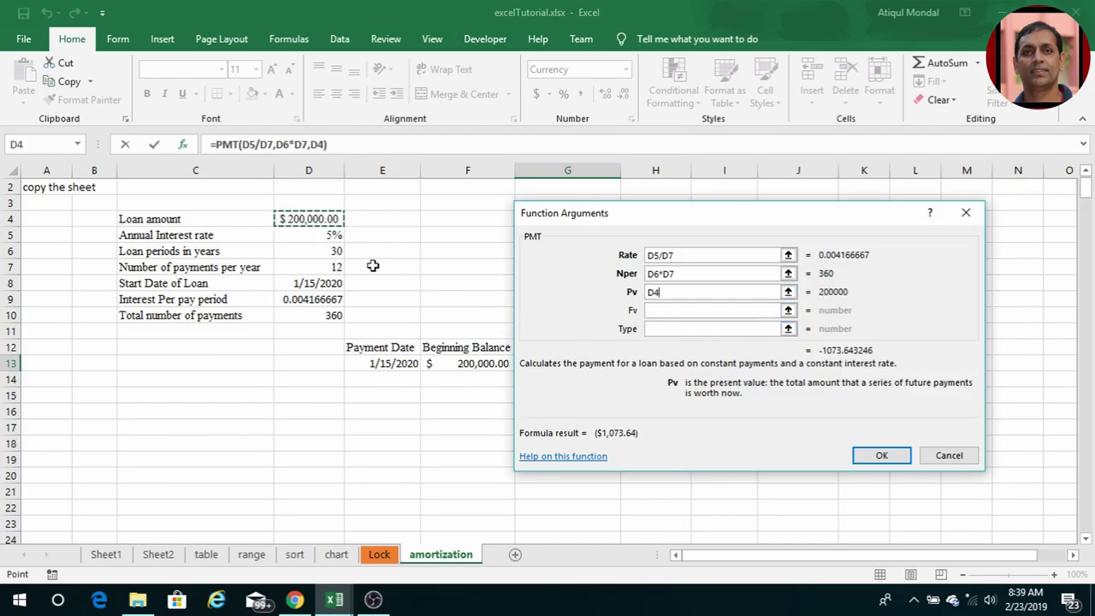
{"action": "left_click", "coordinate": [663, 309]}
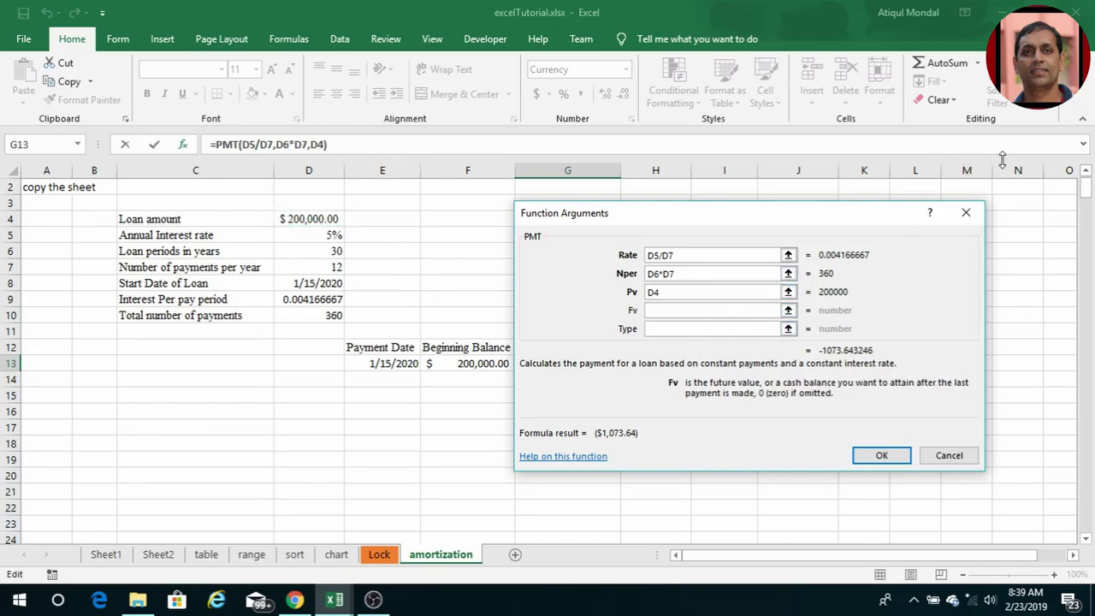
{"action": "type", "text": "0"}
{"action": "left_click", "coordinate": [882, 456]}
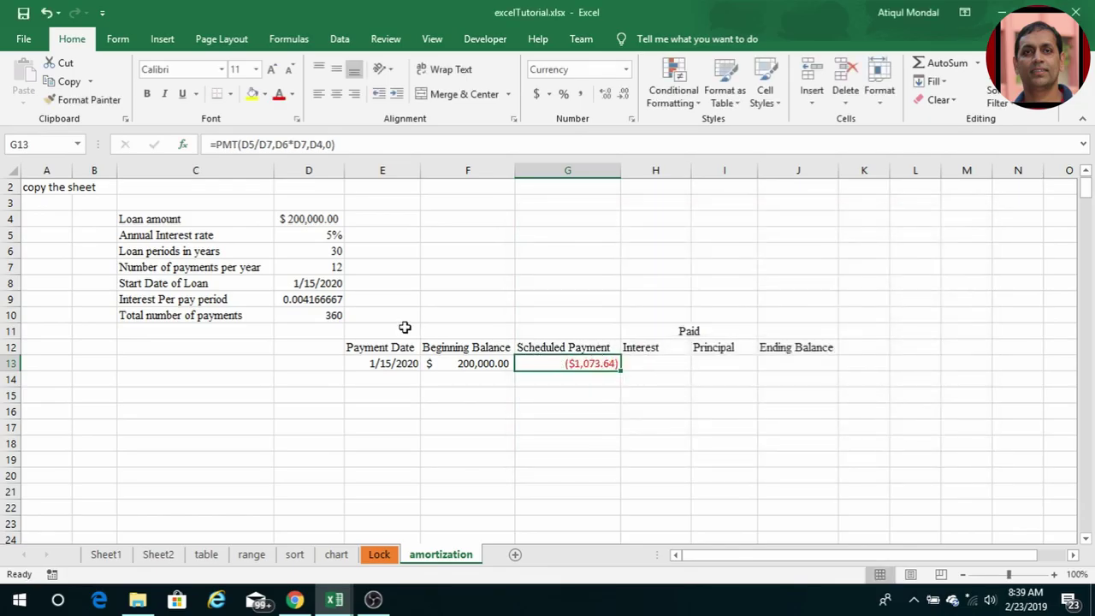
Step: Change the formula to use -D4 so the payment shows as a positive $1,073.64
{"action": "left_click", "coordinate": [311, 145]}
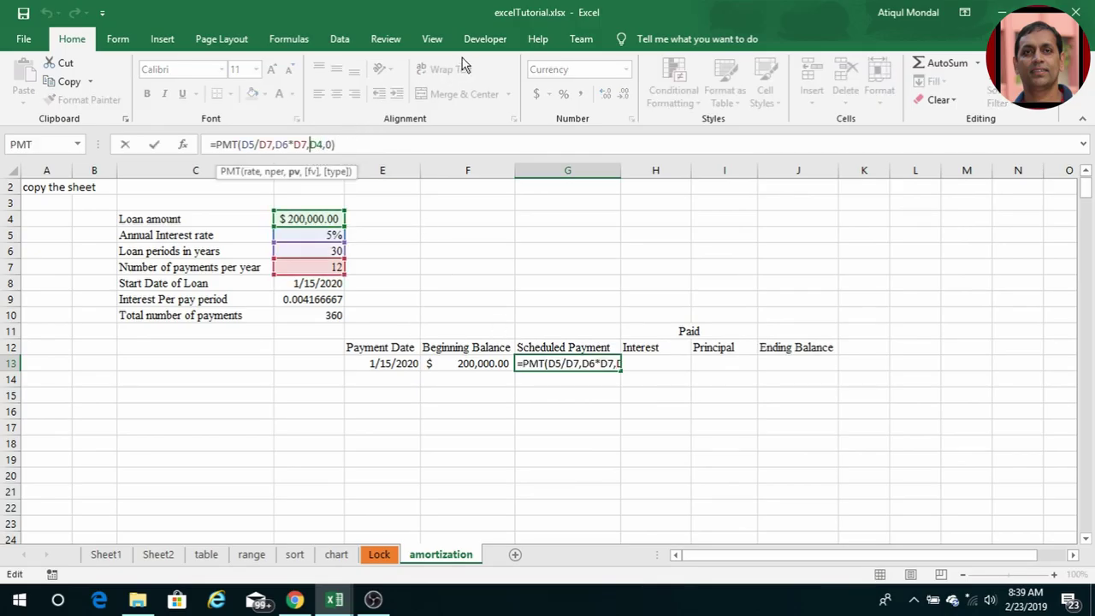
{"action": "type", "text": "-"}
{"action": "key", "text": "Return"}
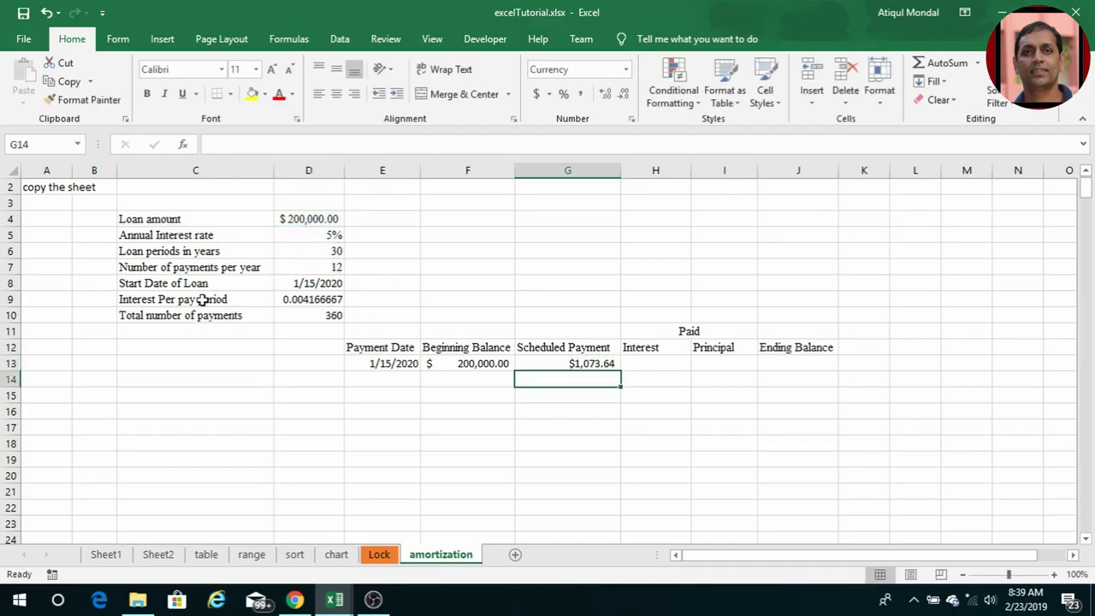
Step: Enter H13's interest as rate per period times beginning balance, giving $833.33
{"action": "left_click", "coordinate": [660, 365]}
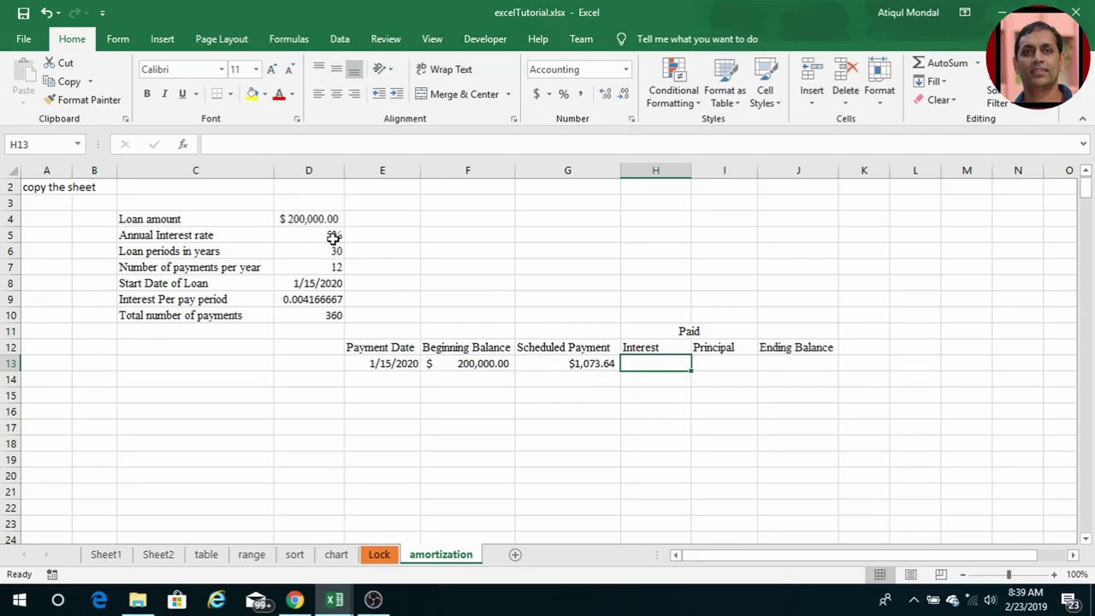
{"action": "left_click", "coordinate": [304, 301]}
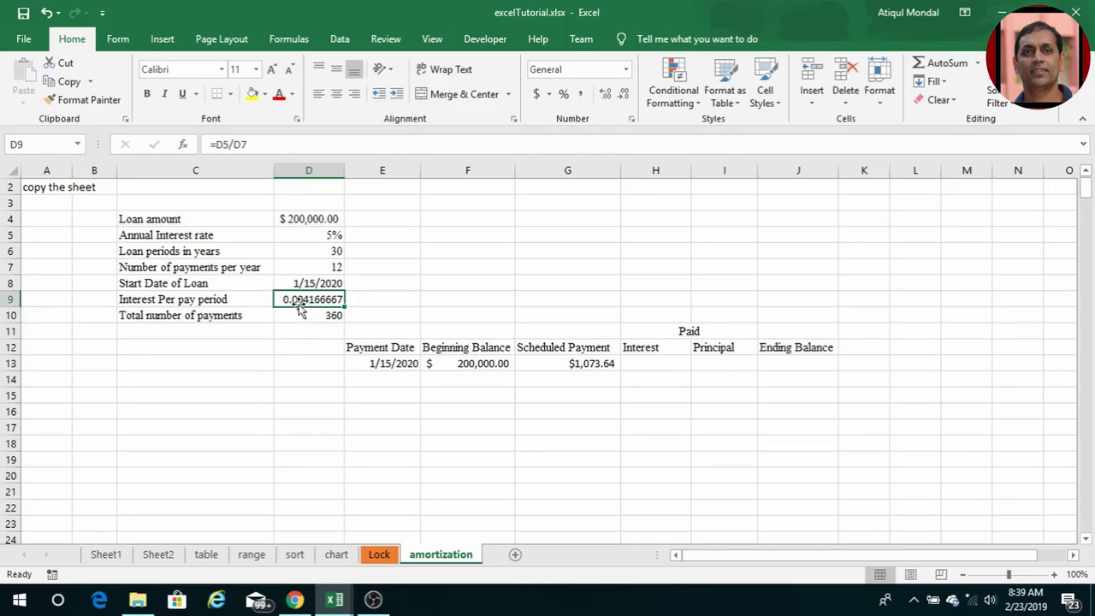
{"action": "left_click", "coordinate": [654, 363]}
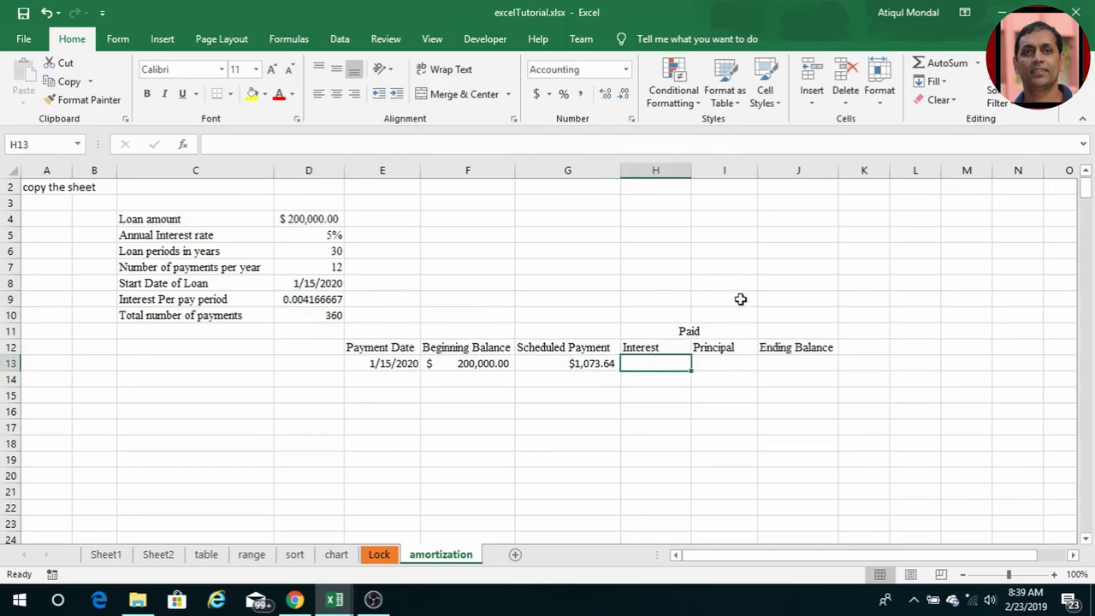
{"action": "type", "text": "="}
{"action": "left_click", "coordinate": [289, 300]}
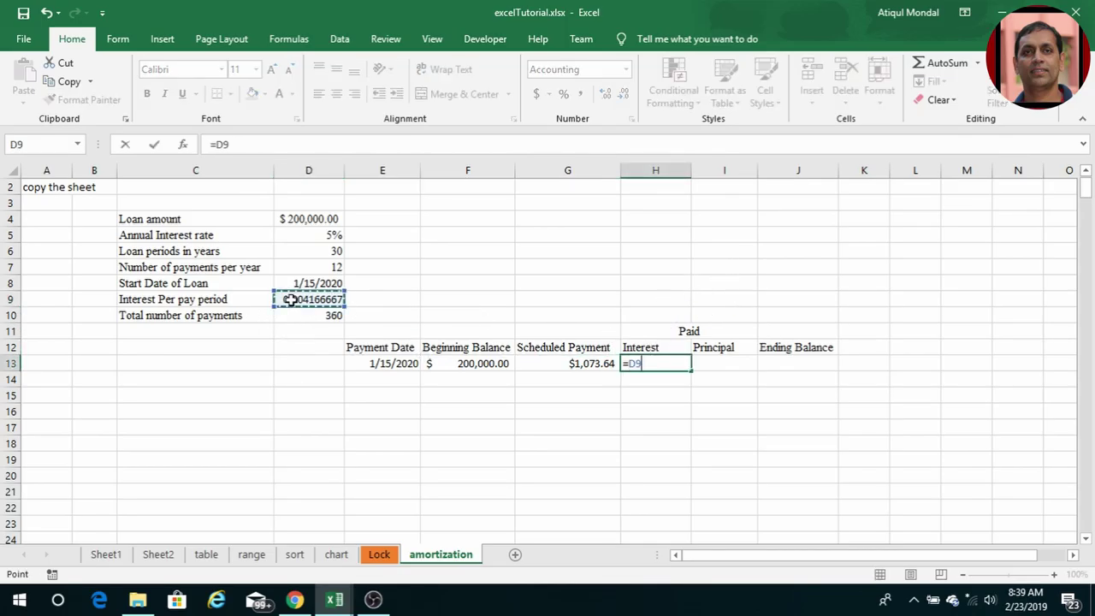
{"action": "type", "text": "*"}
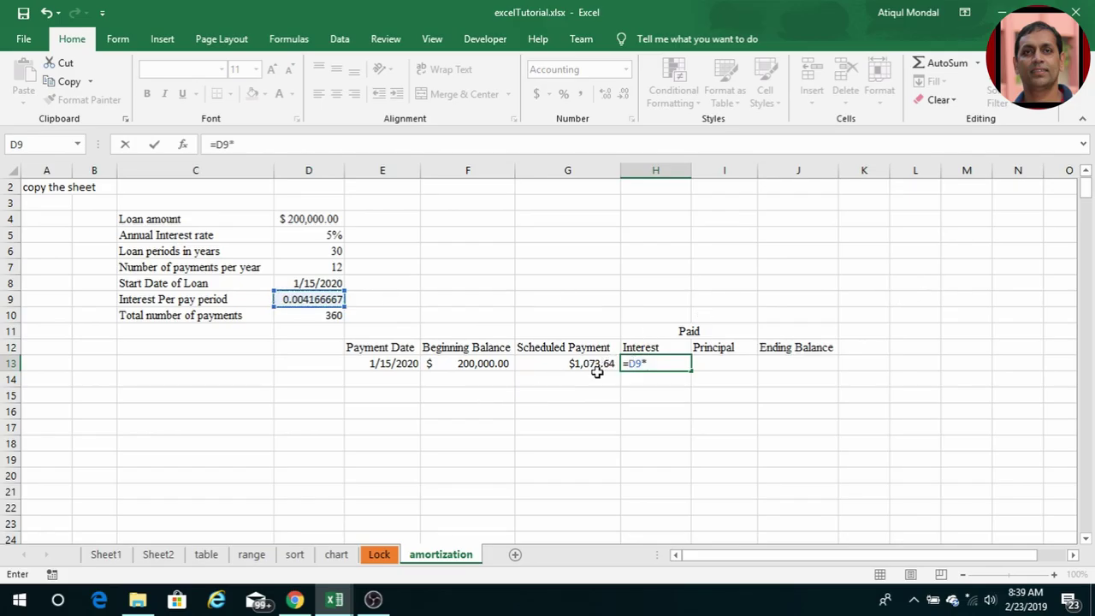
{"action": "left_click", "coordinate": [482, 363]}
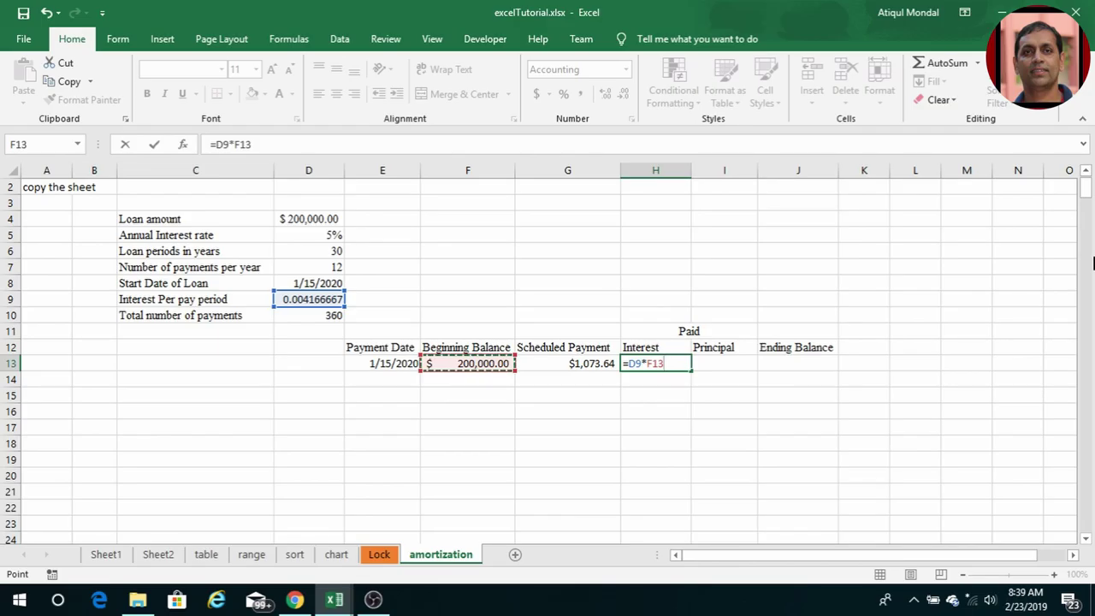
{"action": "key", "text": "Return"}
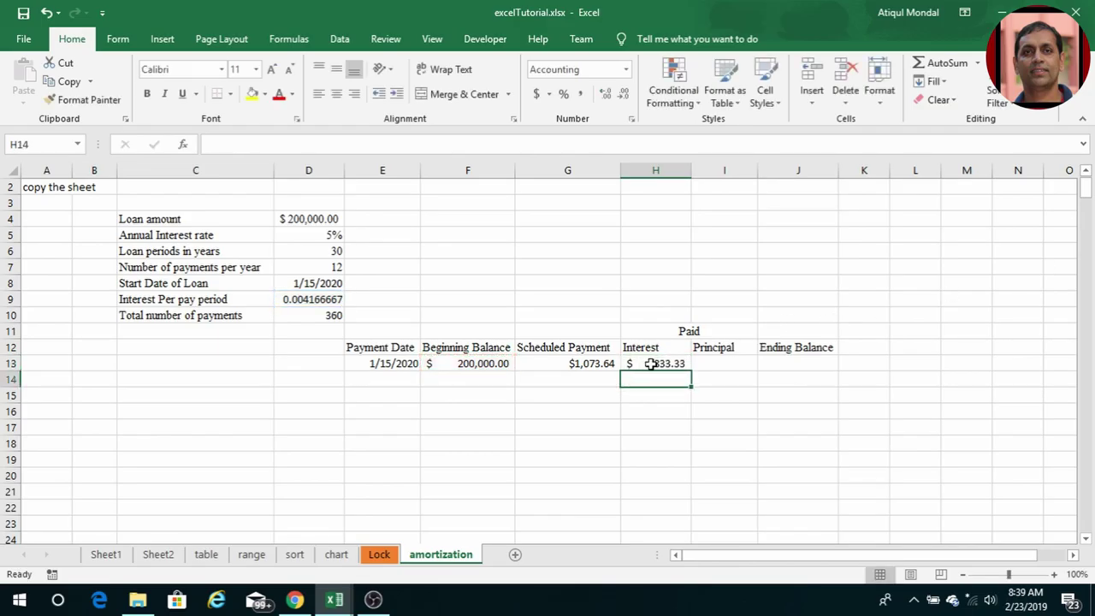
Step: Compute principal paid in I13 as =G13-H13, giving $240.31
{"action": "left_click", "coordinate": [712, 365]}
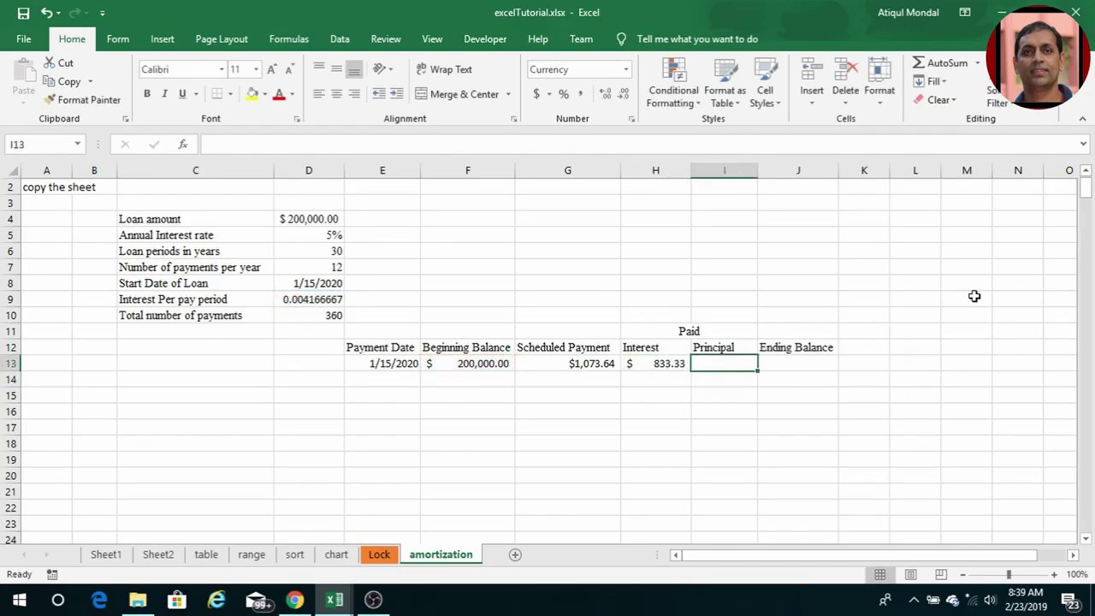
{"action": "type", "text": "="}
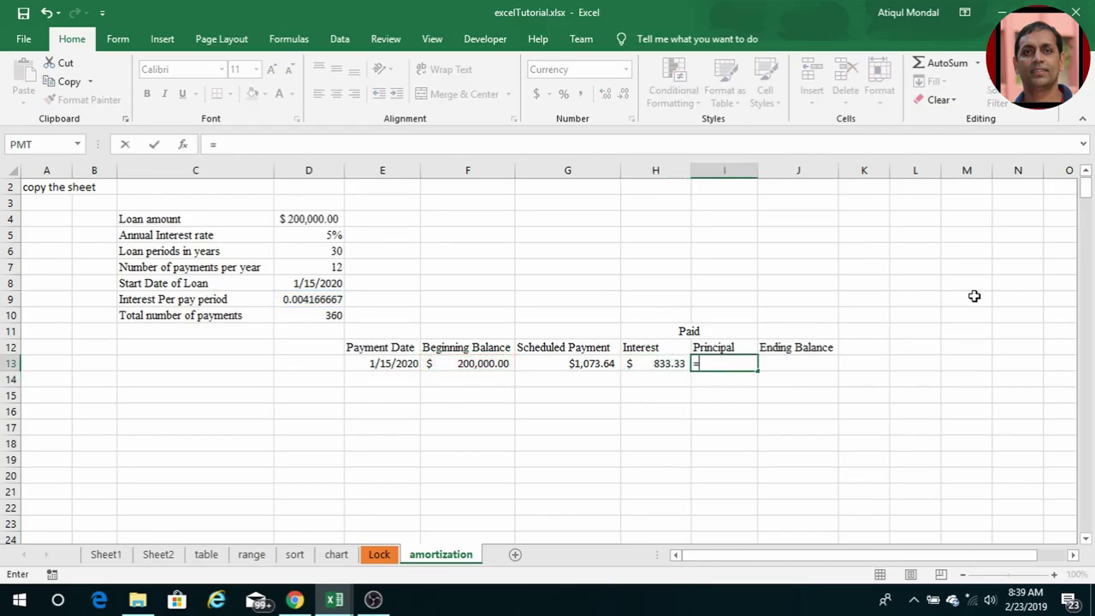
{"action": "left_click", "coordinate": [579, 364]}
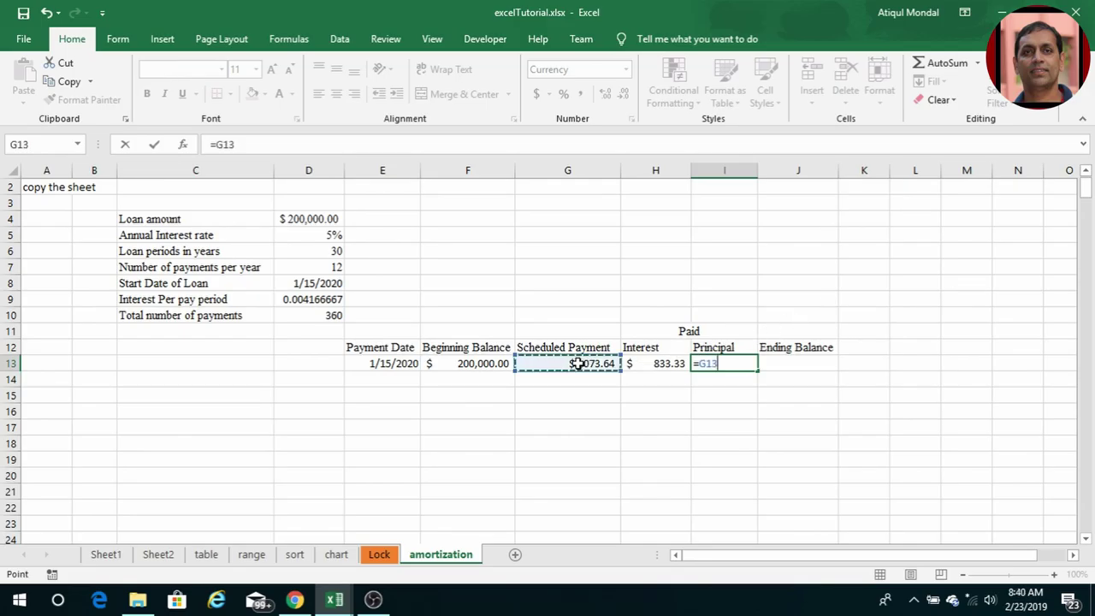
{"action": "type", "text": "-"}
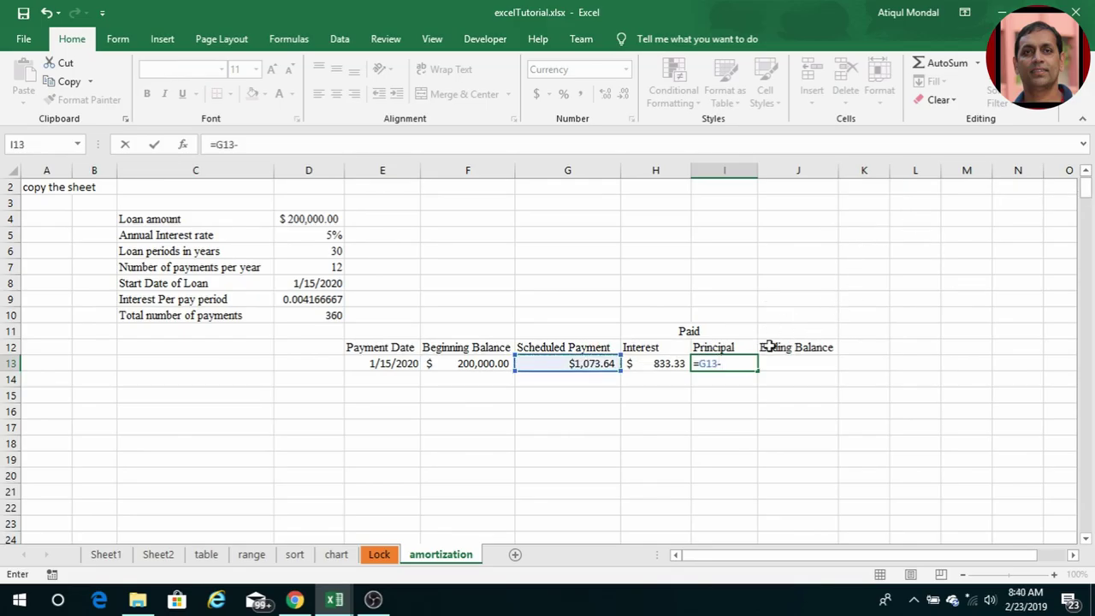
{"action": "left_click", "coordinate": [658, 364]}
{"action": "key", "text": "Return"}
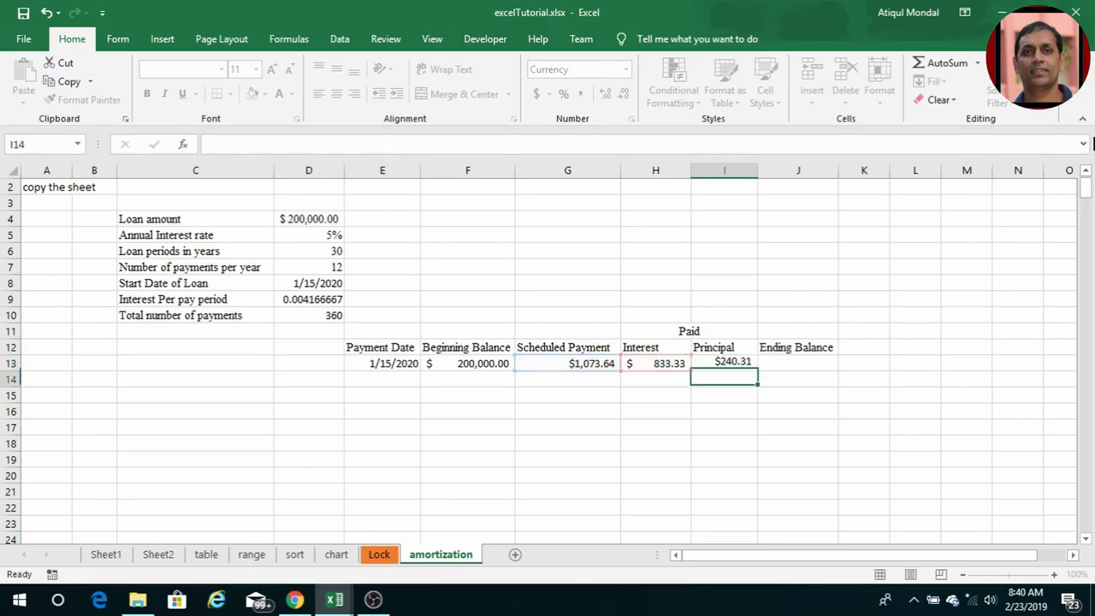
Step: Compute the ending balance in J13 as =F13-I13, giving $199,759.69
{"action": "left_click", "coordinate": [796, 360]}
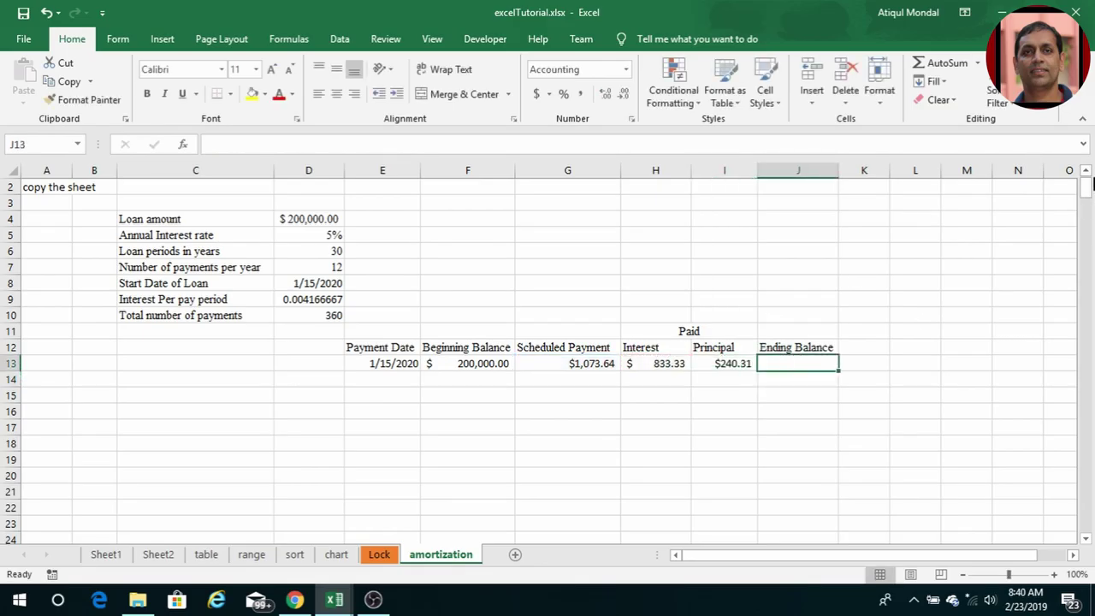
{"action": "type", "text": "="}
{"action": "left_click", "coordinate": [501, 364]}
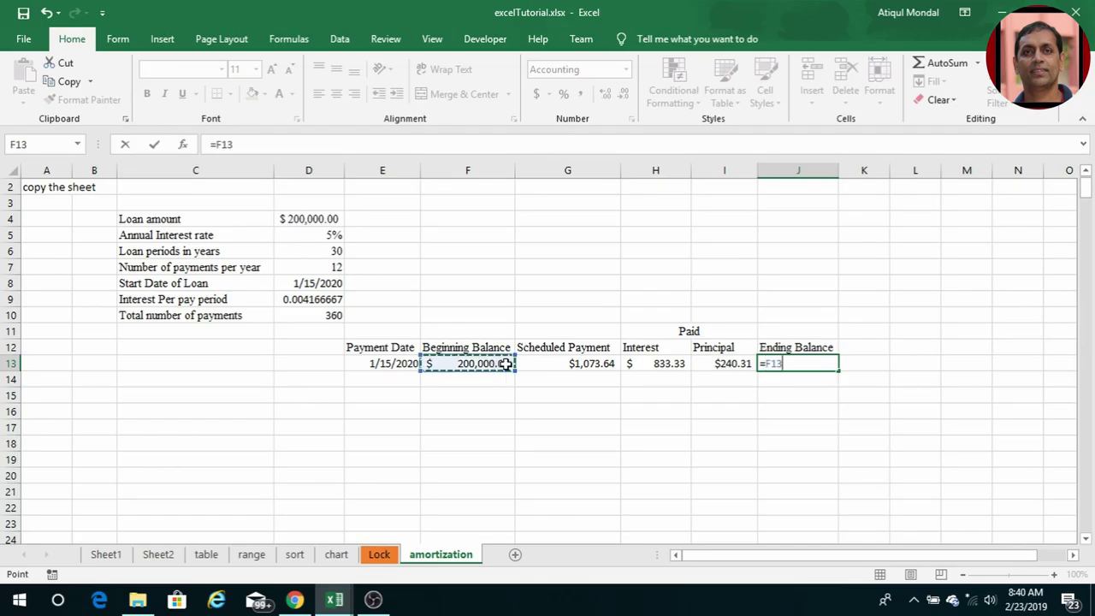
{"action": "type", "text": "-"}
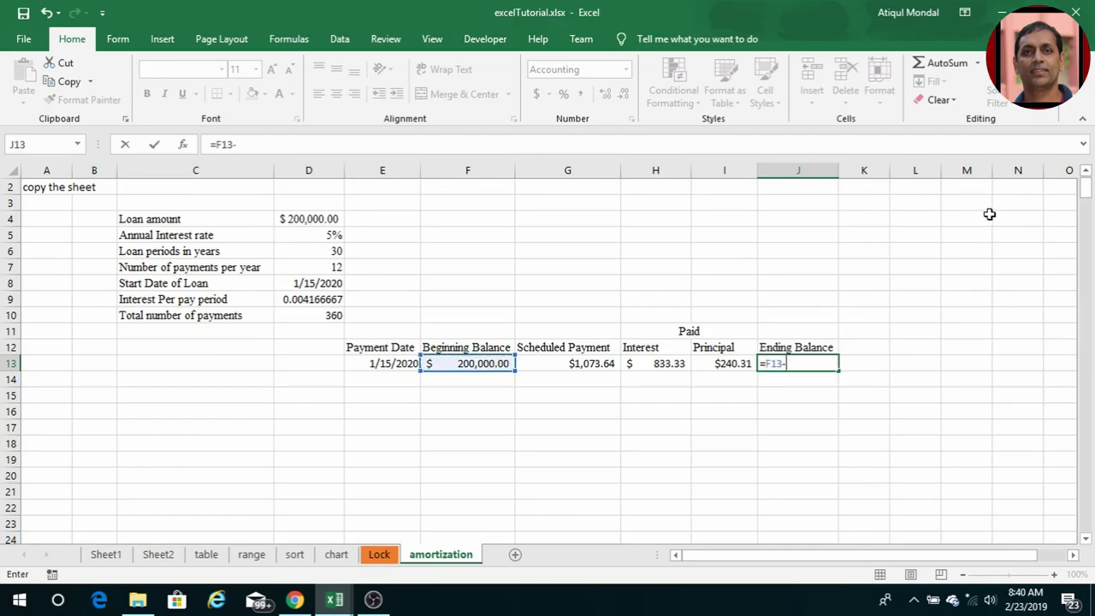
{"action": "left_click", "coordinate": [724, 363]}
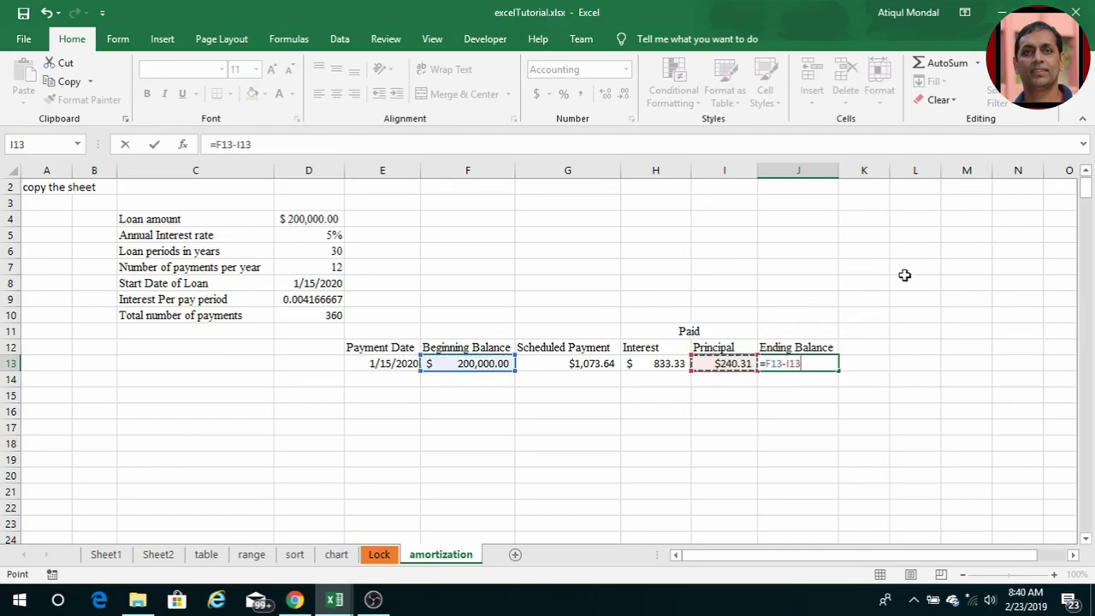
{"action": "key", "text": "Return"}
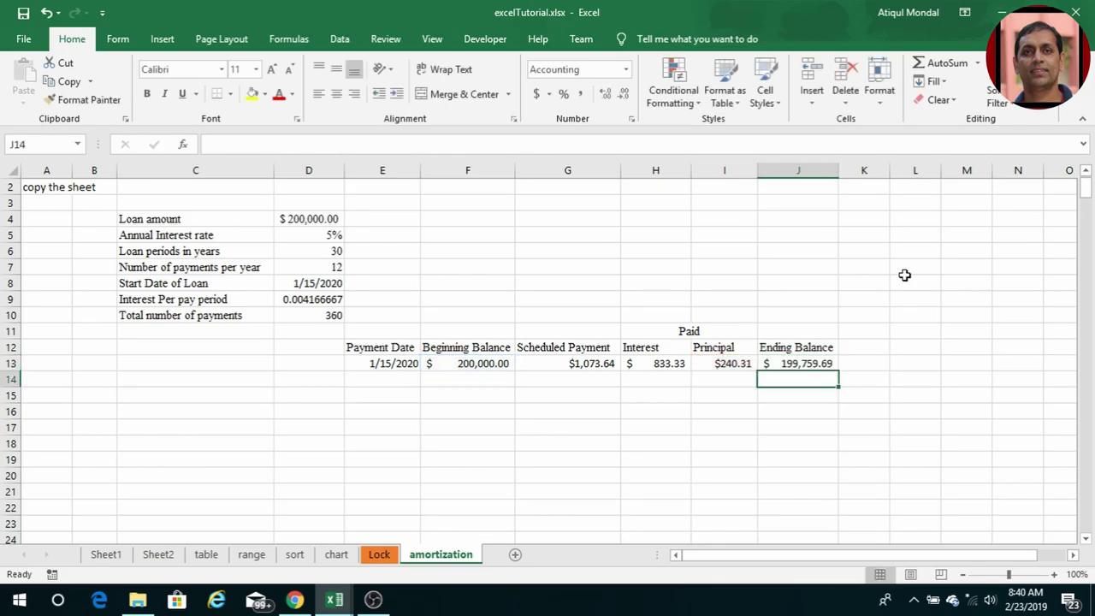
{"action": "left_click", "coordinate": [384, 381]}
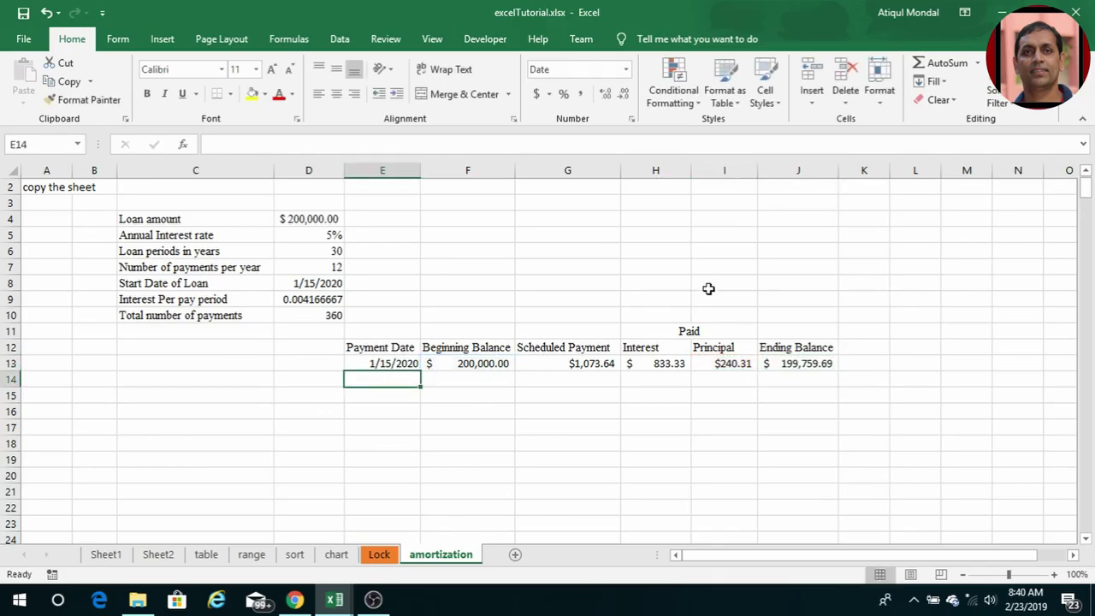
Step: Enter =DATE(YEAR(E13),MONTH(E13)+1,DAY(E13)) in E14 to get 2/15/2020
{"action": "type", "text": "="}
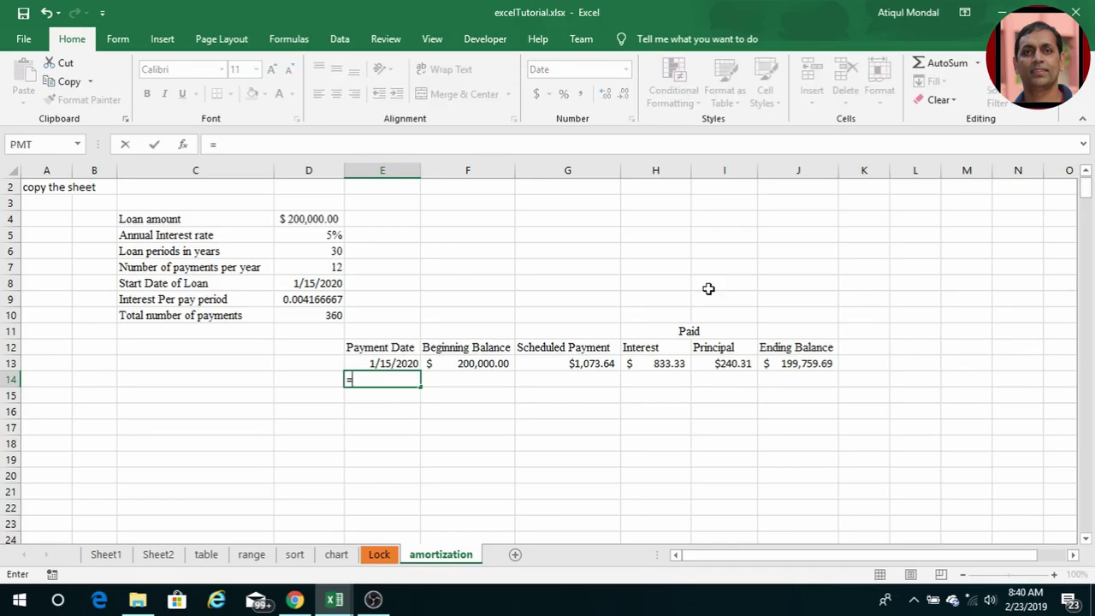
{"action": "type", "text": "Date"}
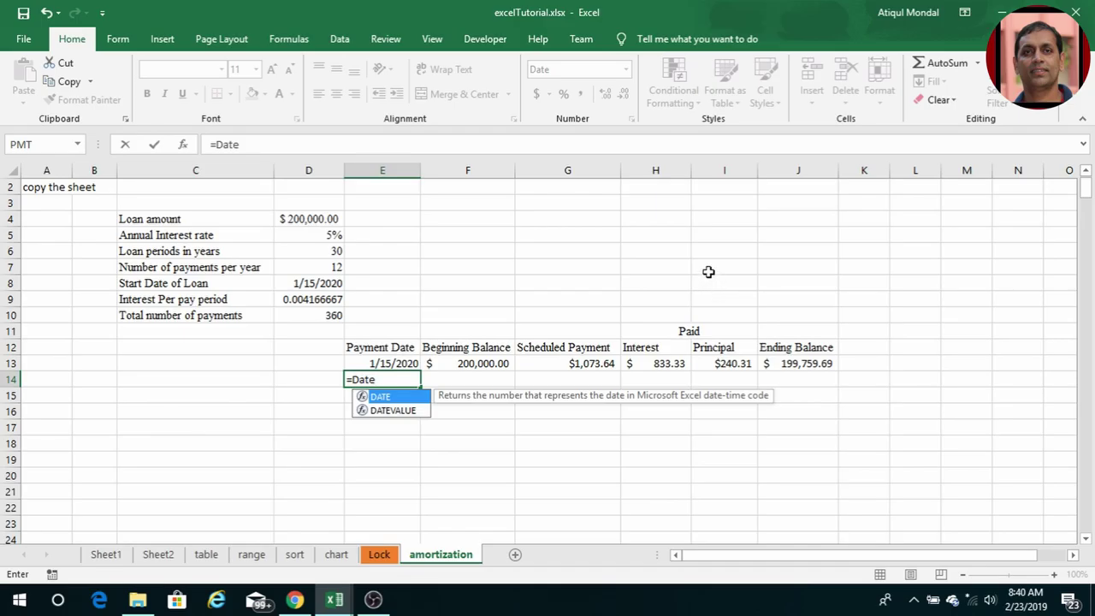
{"action": "type", "text": "("}
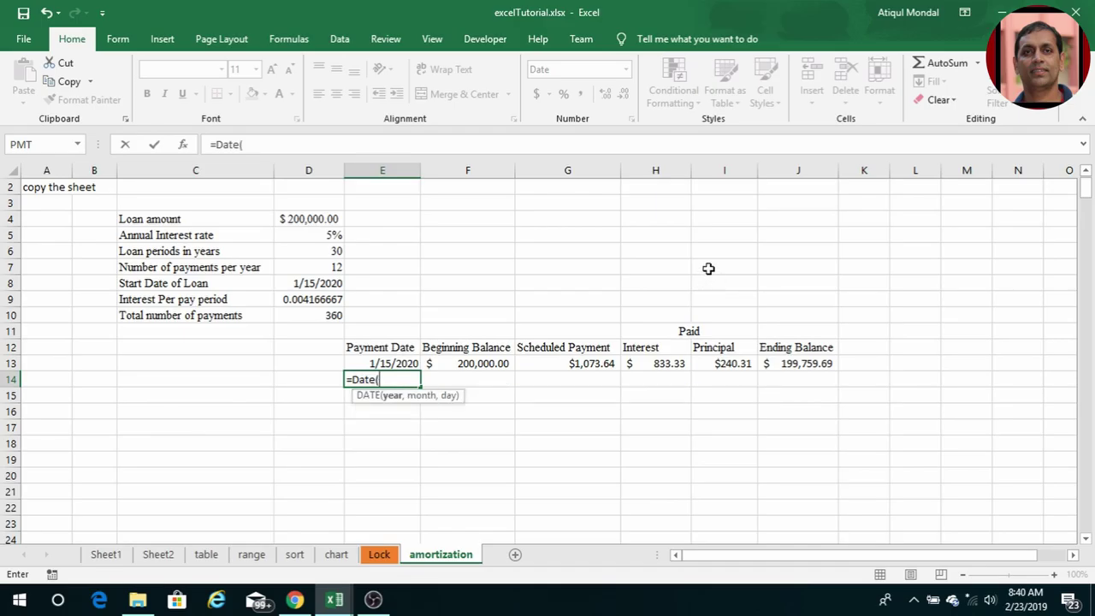
{"action": "type", "text": "Ye"}
{"action": "key", "text": "Tab"}
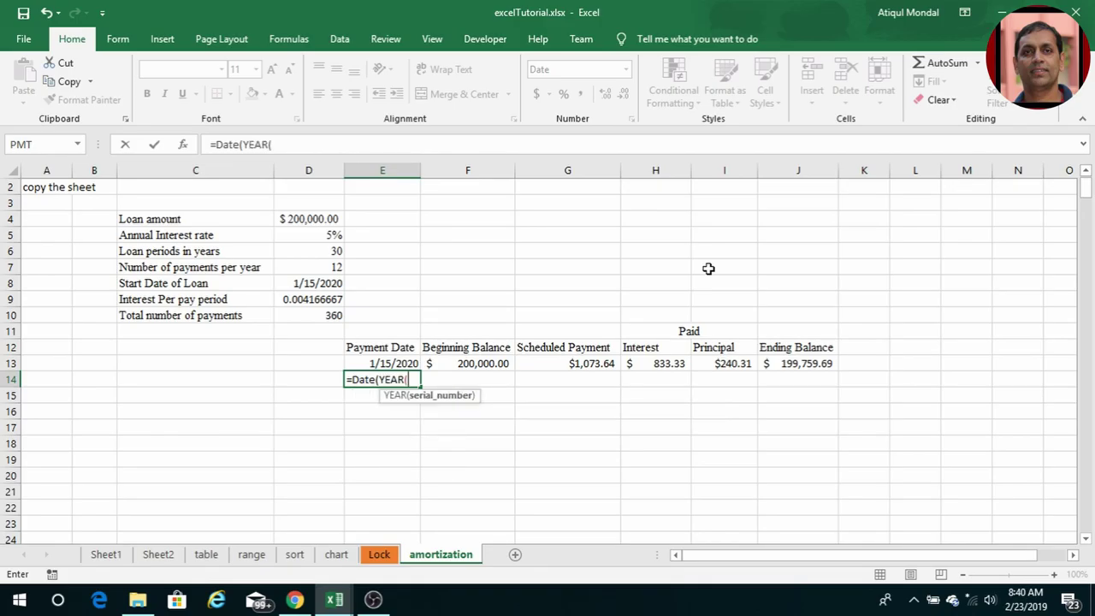
{"action": "left_click", "coordinate": [385, 364]}
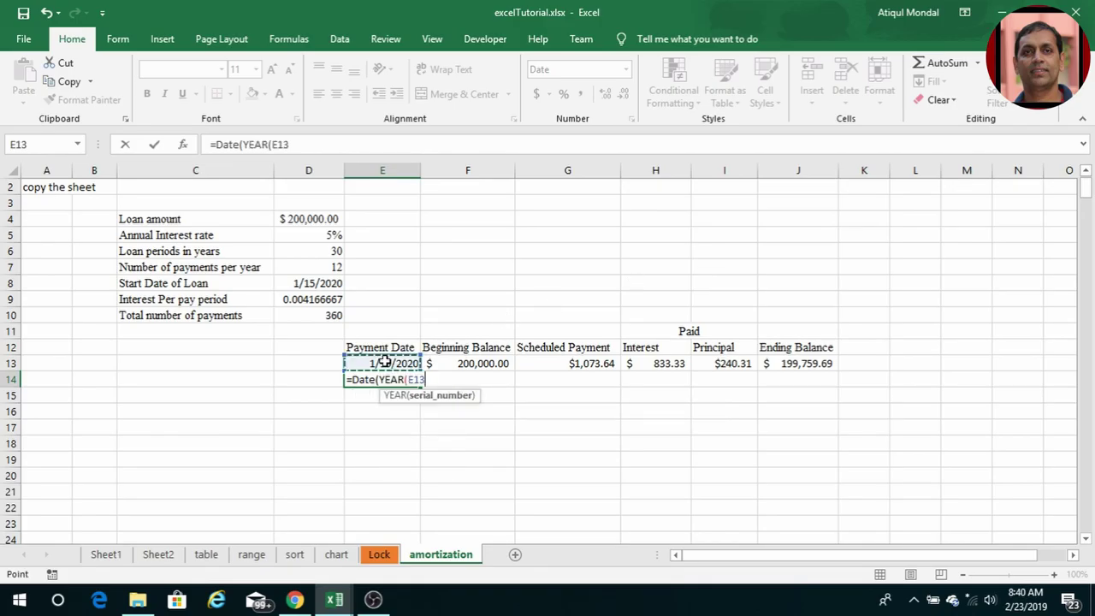
{"action": "type", "text": ")"}
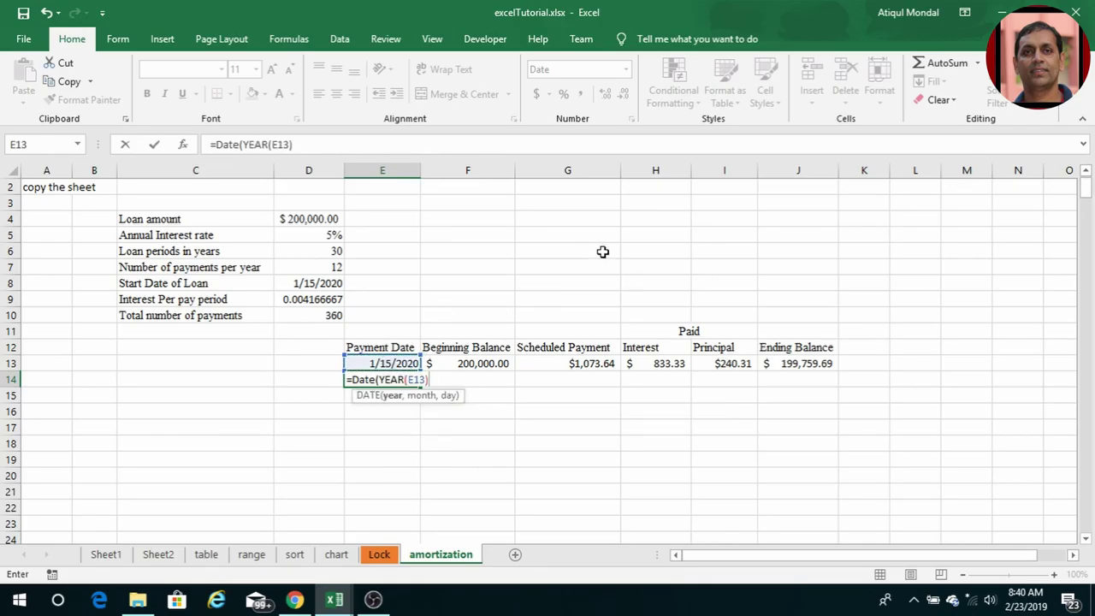
{"action": "type", "text": ",MONTH("}
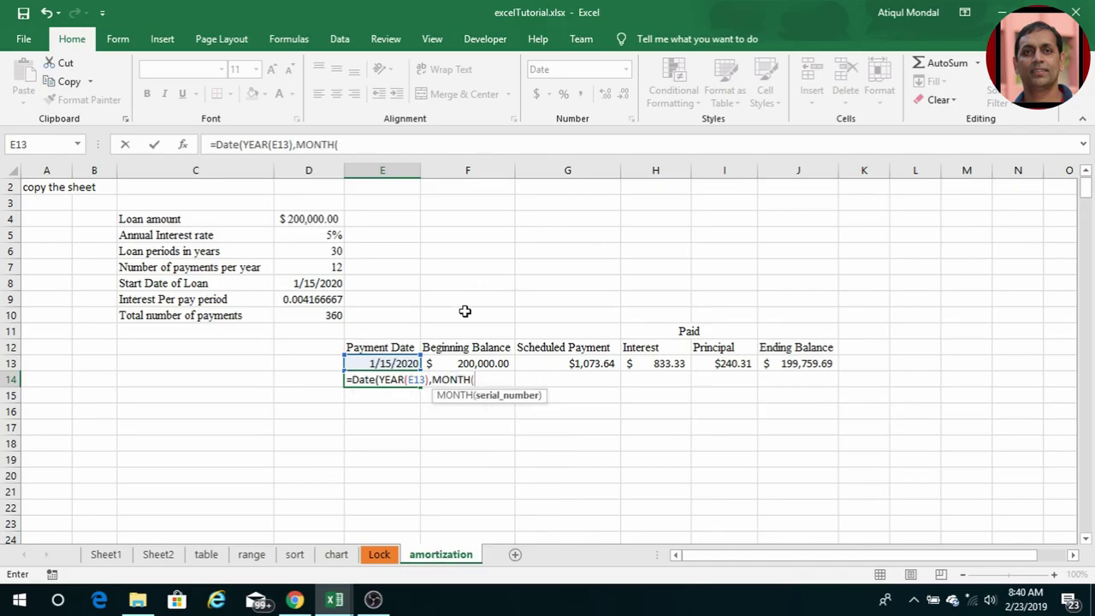
{"action": "left_click", "coordinate": [404, 363]}
{"action": "type", "text": ")+1"}
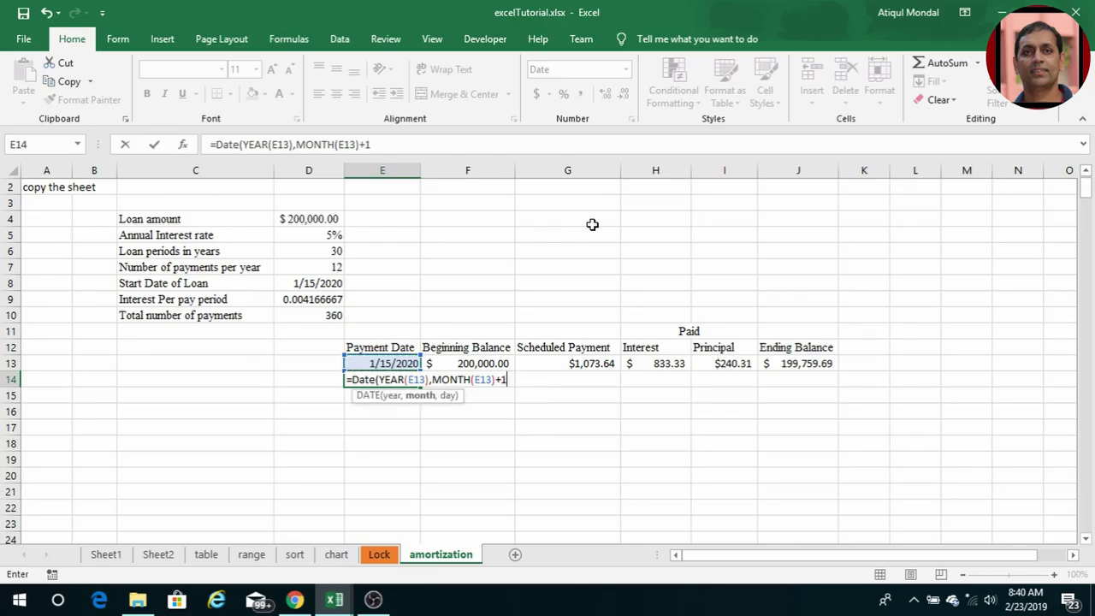
{"action": "type", "text": ","}
{"action": "left_click", "coordinate": [593, 224]}
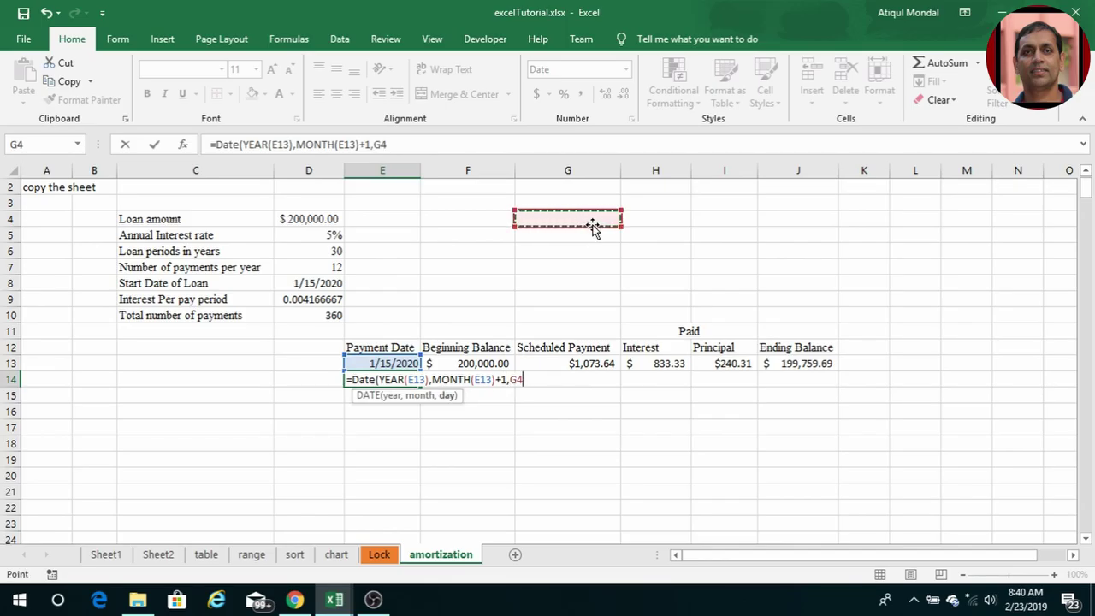
{"action": "key", "text": "BackSpace"}
{"action": "key", "text": "BackSpace"}
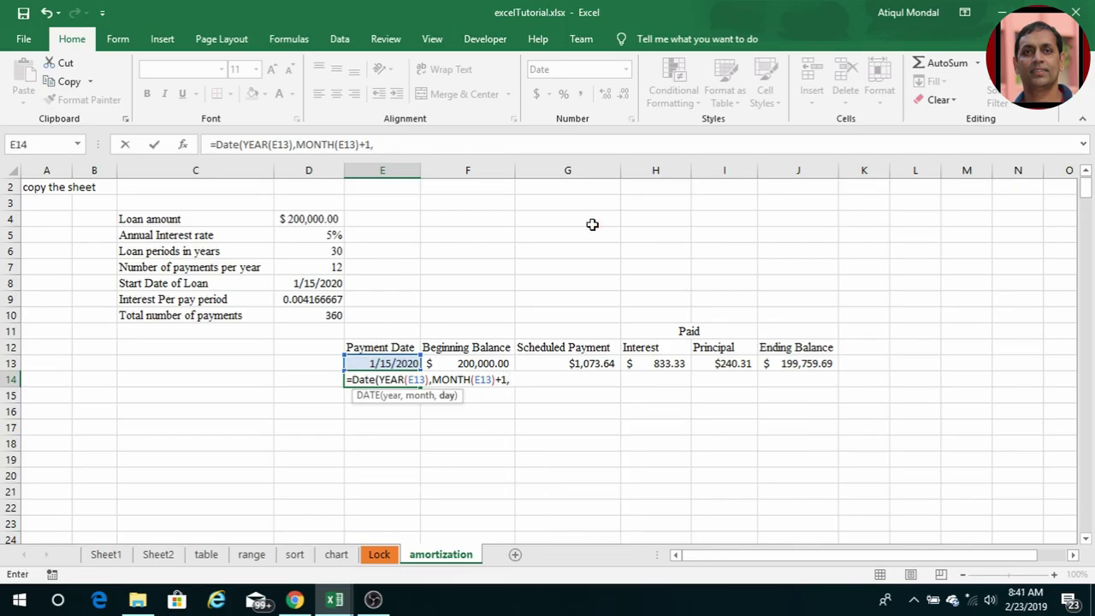
{"action": "type", "text": "Da"}
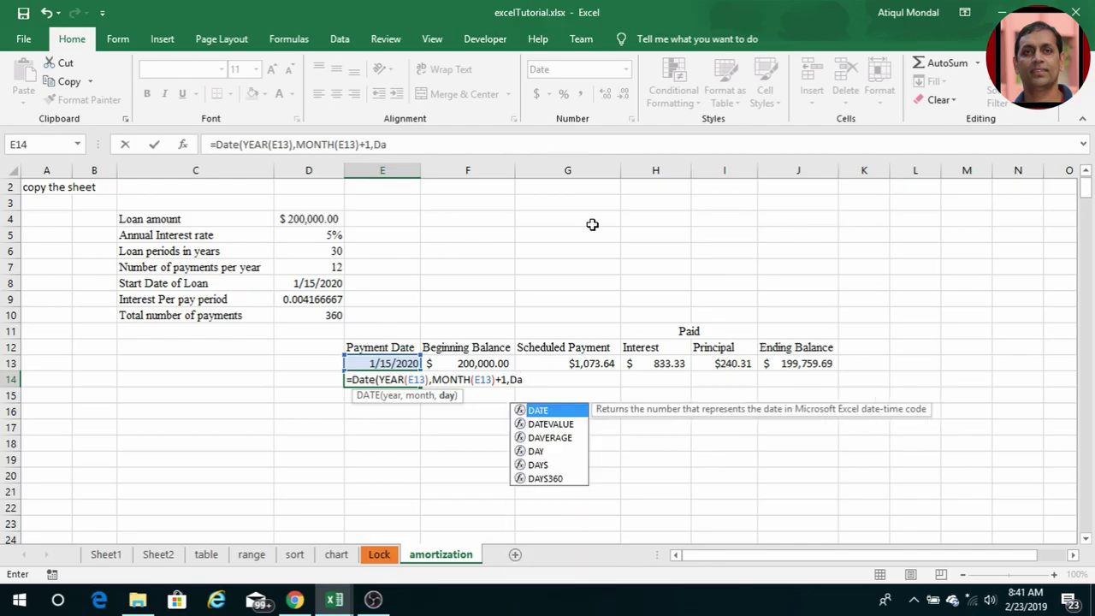
{"action": "type", "text": "y"}
{"action": "key", "text": "Tab"}
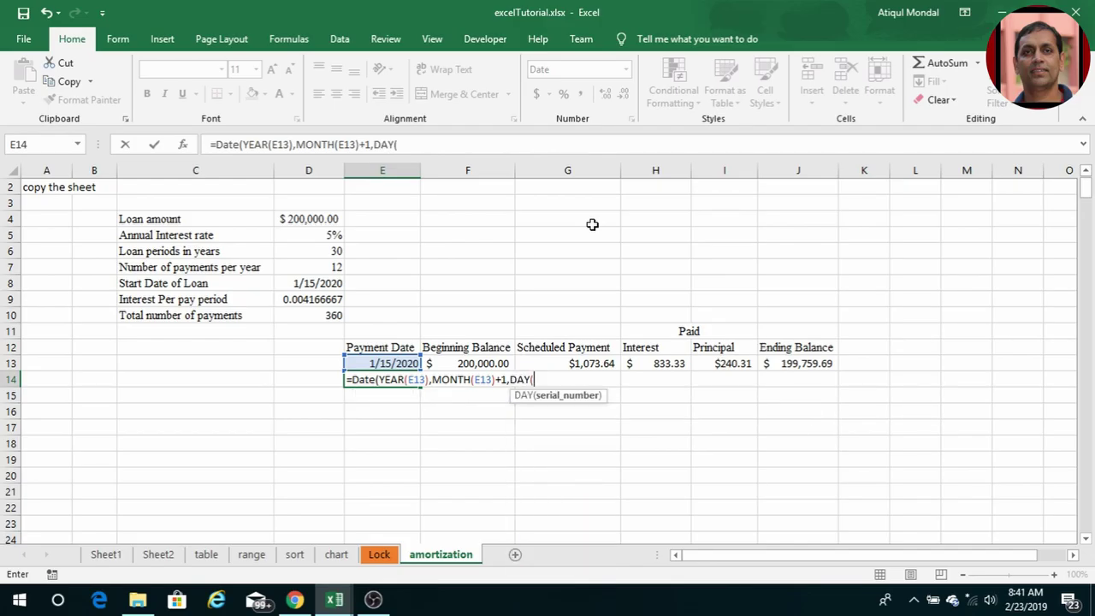
{"action": "left_click", "coordinate": [376, 363]}
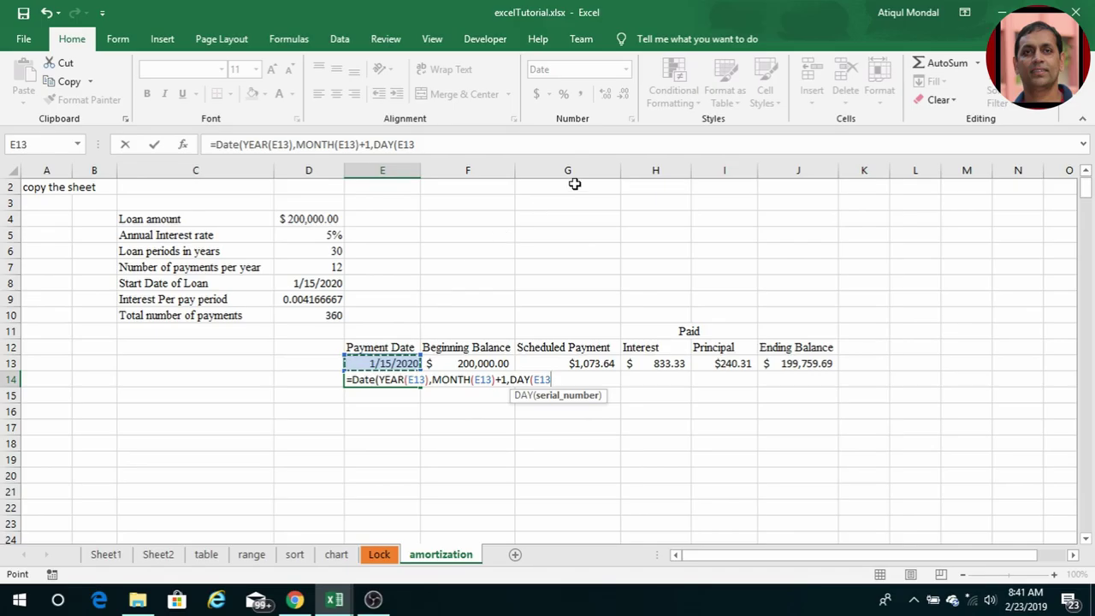
{"action": "type", "text": ")"}
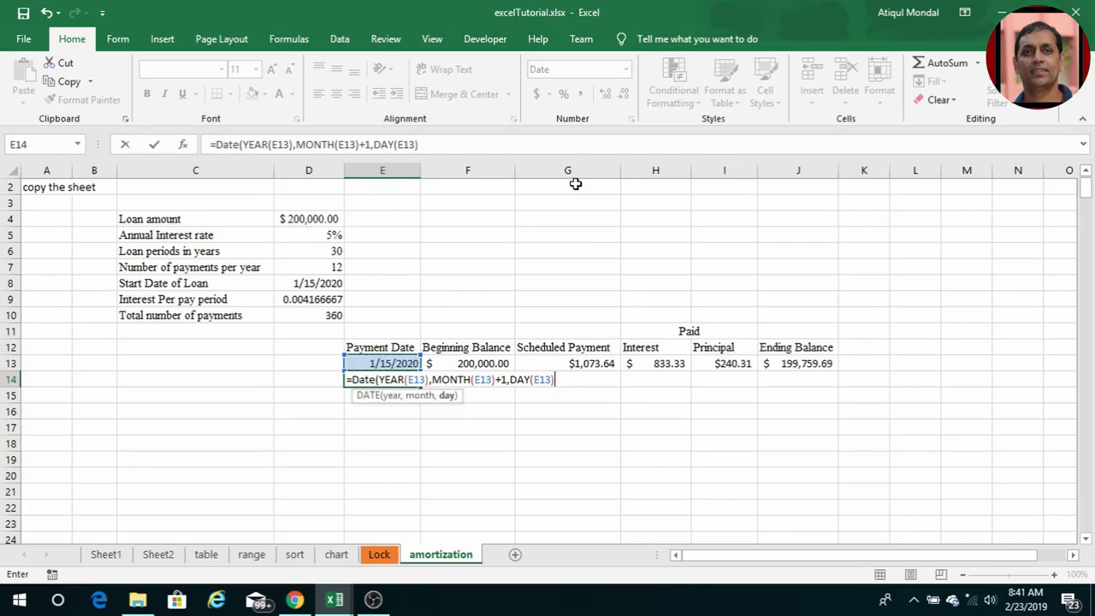
{"action": "type", "text": ")"}
{"action": "key", "text": "Return"}
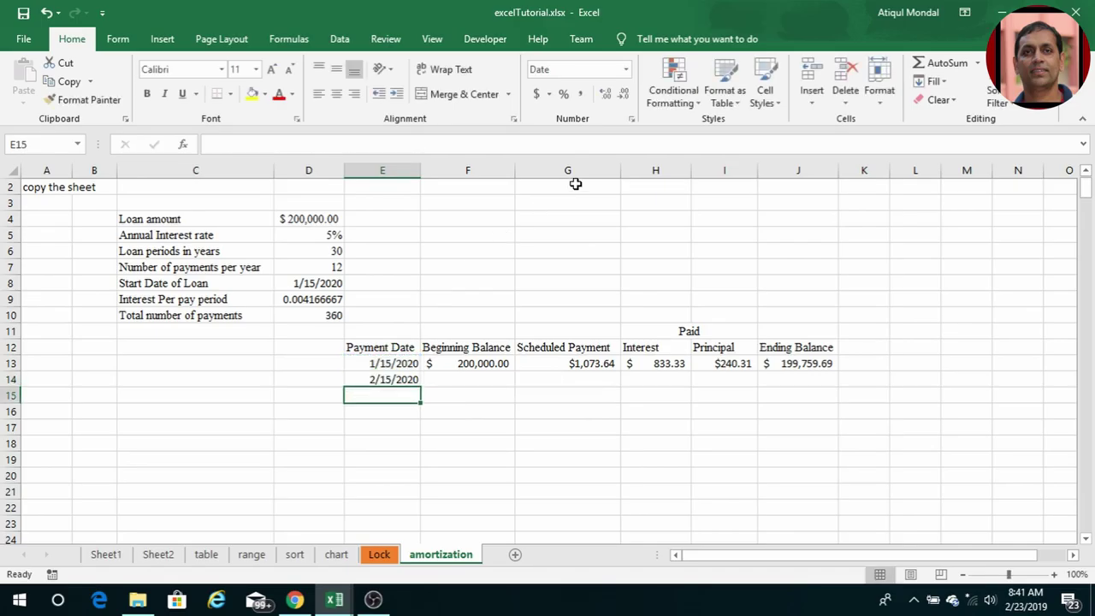
Step: Link F14 to the previous ending balance and G14 to the first scheduled payment
{"action": "left_click", "coordinate": [471, 379]}
{"action": "type", "text": "="}
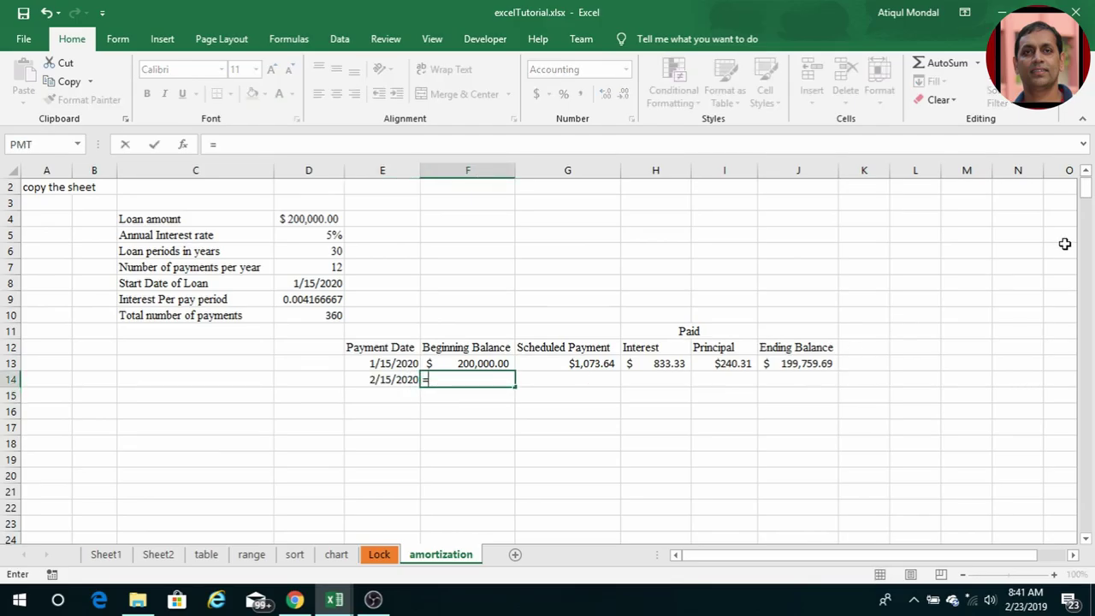
{"action": "left_click", "coordinate": [809, 362]}
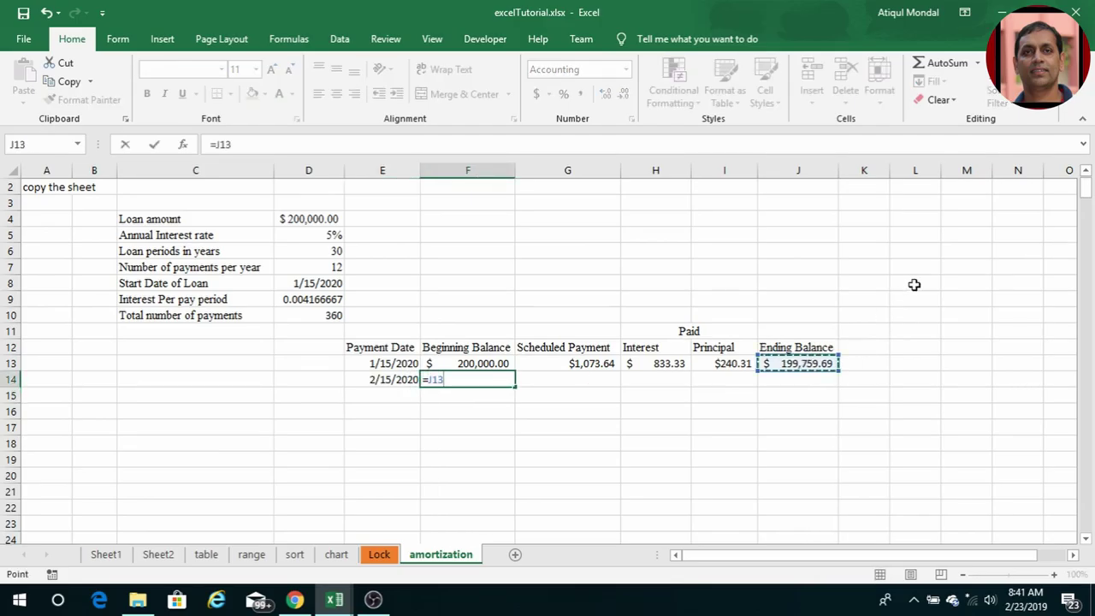
{"action": "key", "text": "Return"}
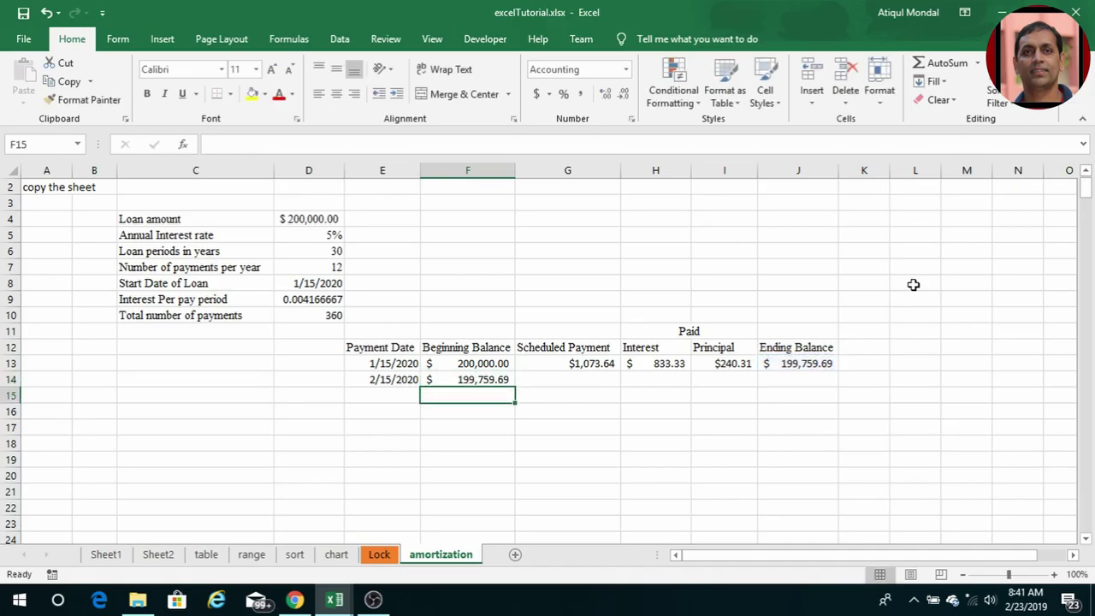
{"action": "left_click", "coordinate": [574, 381]}
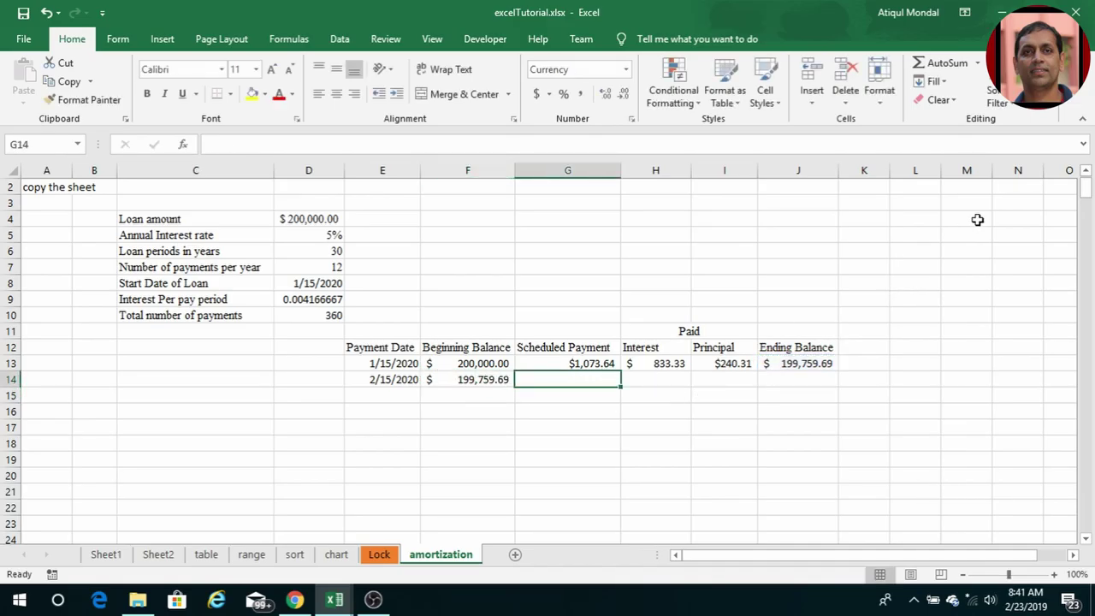
{"action": "type", "text": "="}
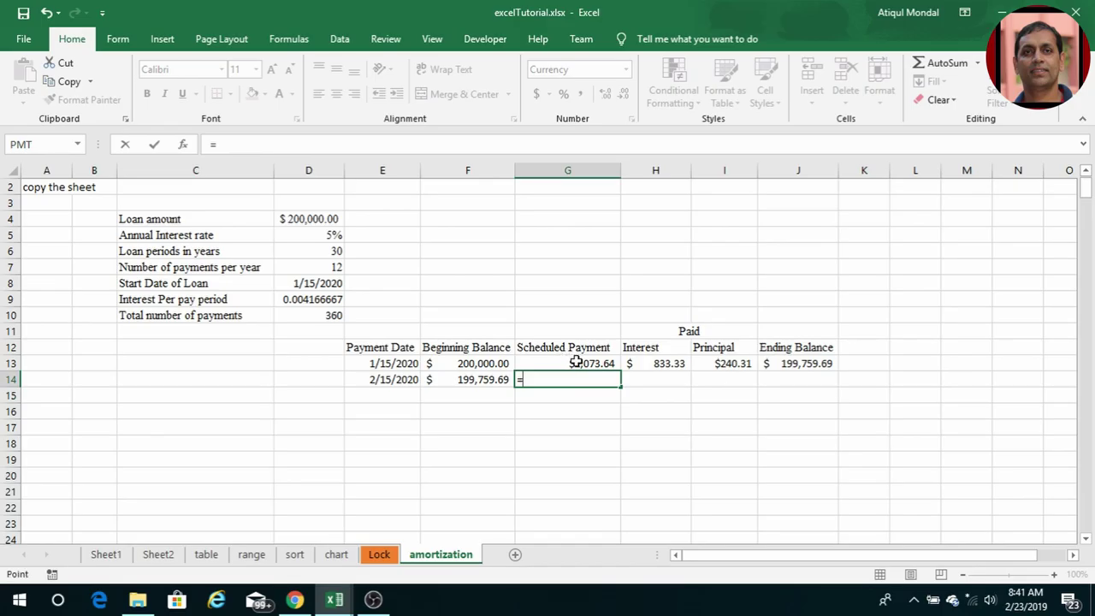
{"action": "left_click", "coordinate": [575, 363]}
{"action": "key", "text": "Return"}
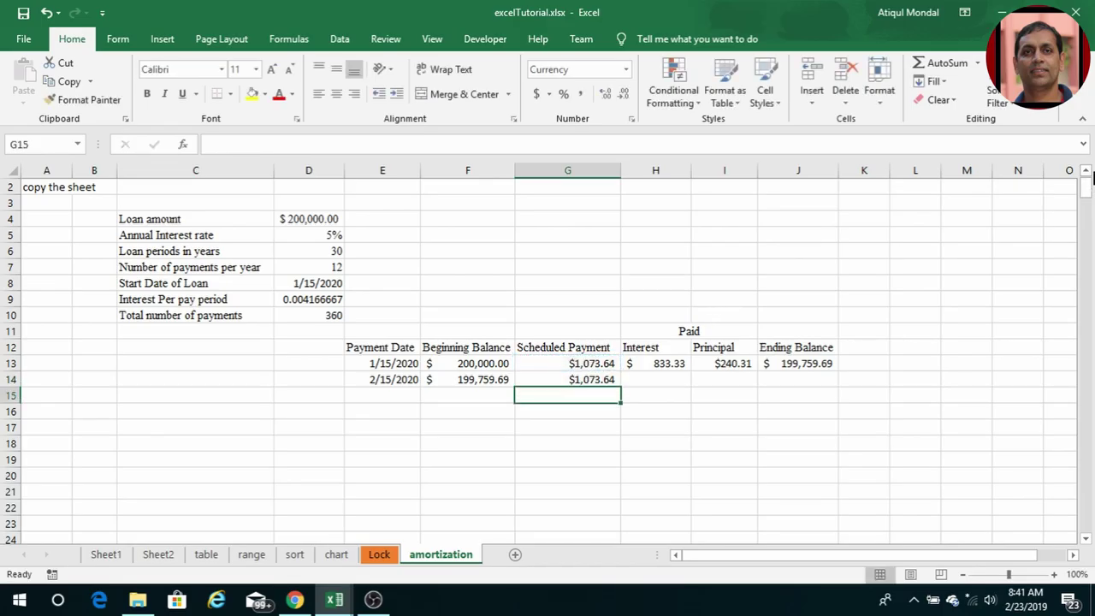
Step: Enter H14's interest as =F14*D9
{"action": "left_click", "coordinate": [664, 386]}
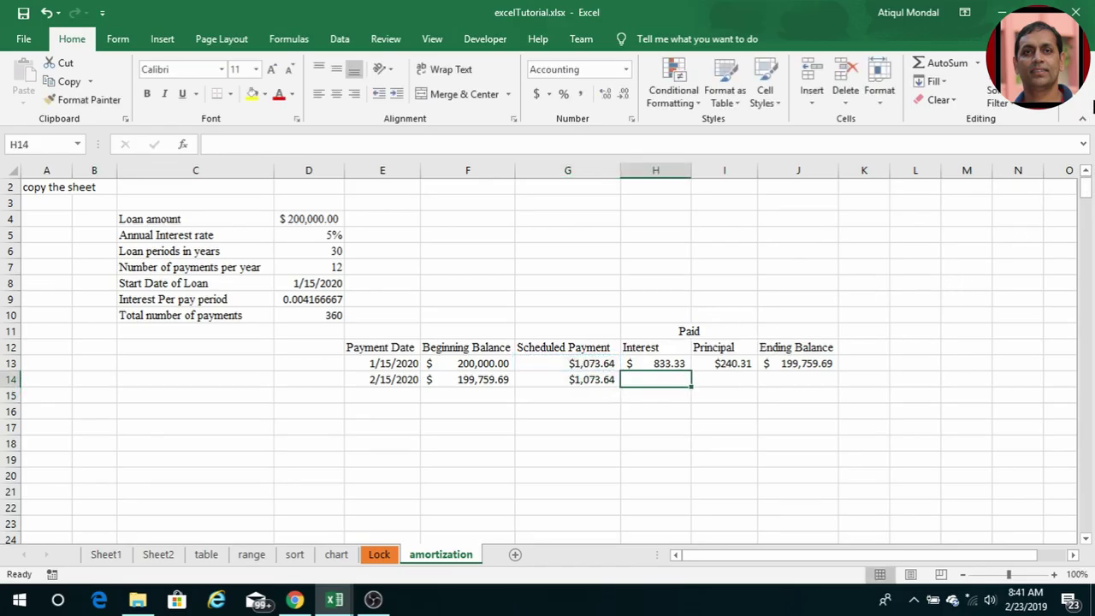
{"action": "type", "text": "="}
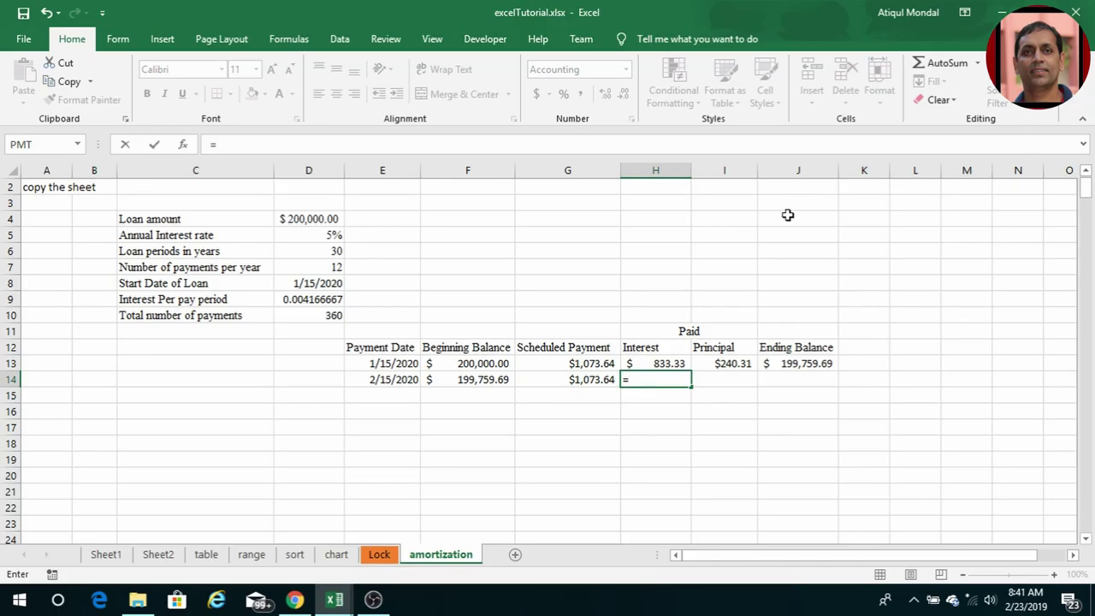
{"action": "left_click", "coordinate": [473, 382]}
{"action": "type", "text": "*"}
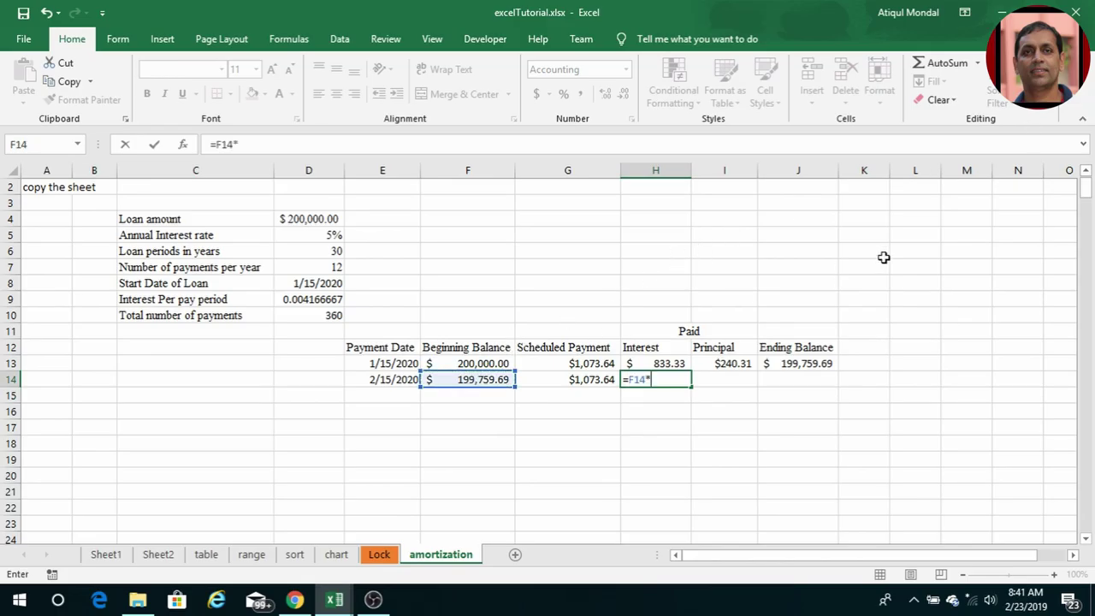
{"action": "left_click", "coordinate": [295, 297]}
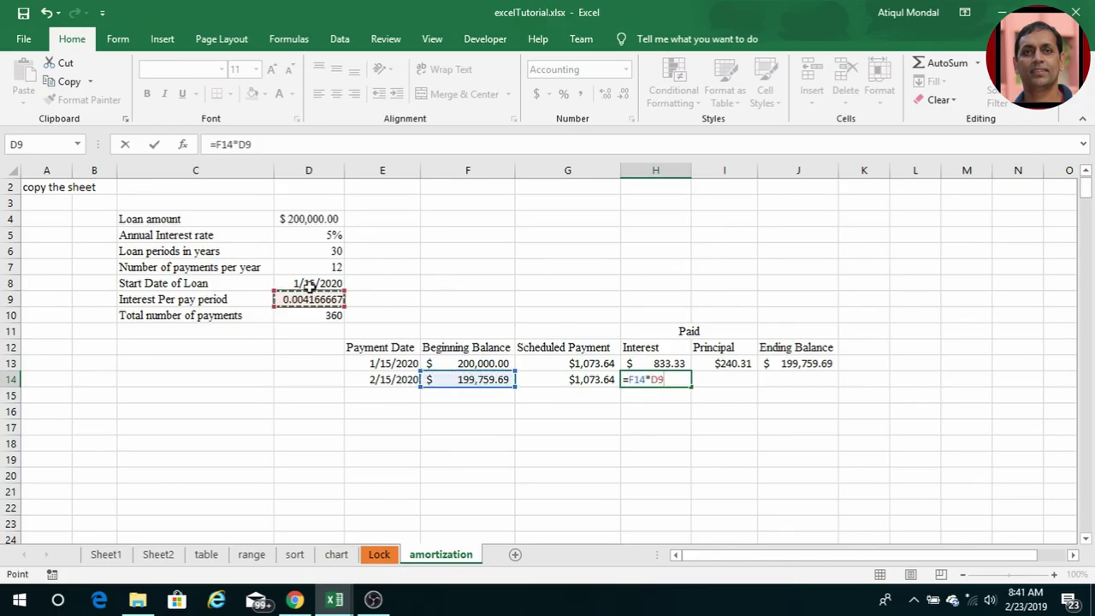
{"action": "key", "text": "Return"}
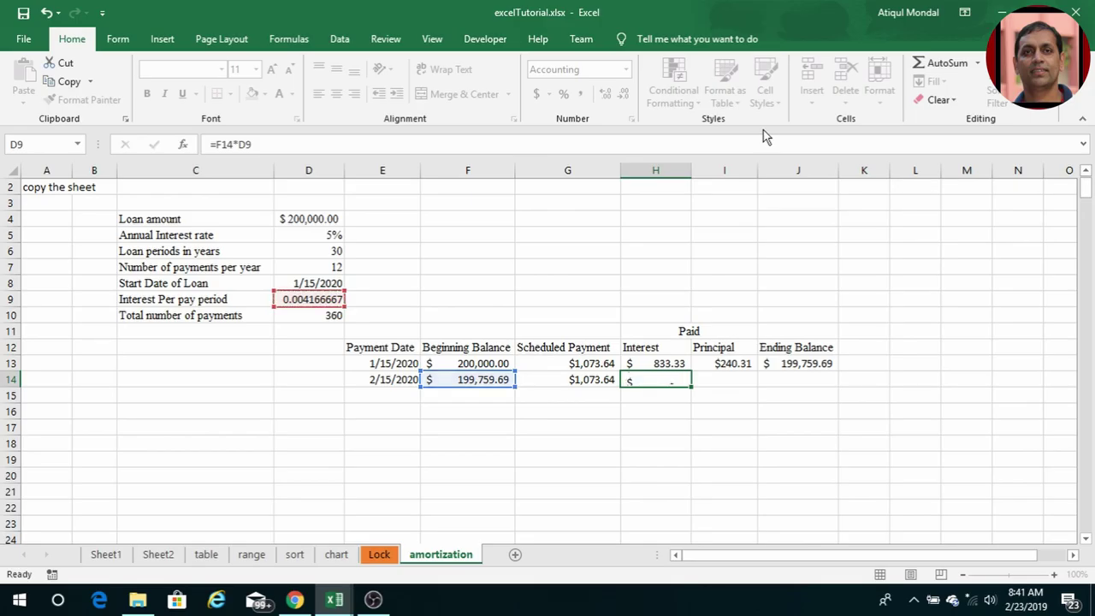
Step: Lock the rate reference so H14 reads =F14*$D$9, giving $832.33
{"action": "left_click", "coordinate": [663, 381]}
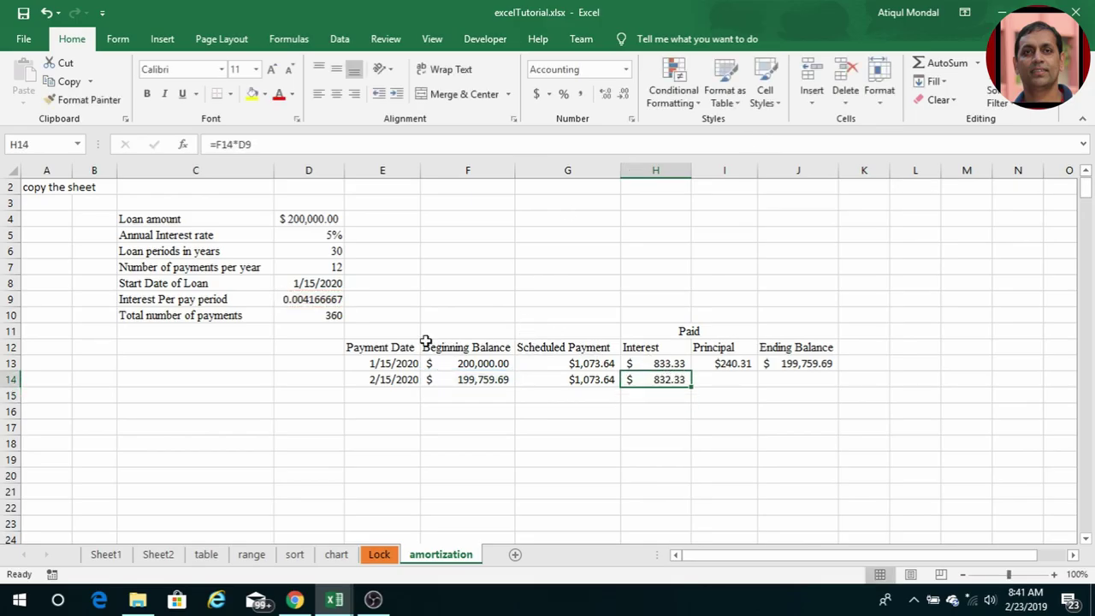
{"action": "left_click", "coordinate": [241, 145]}
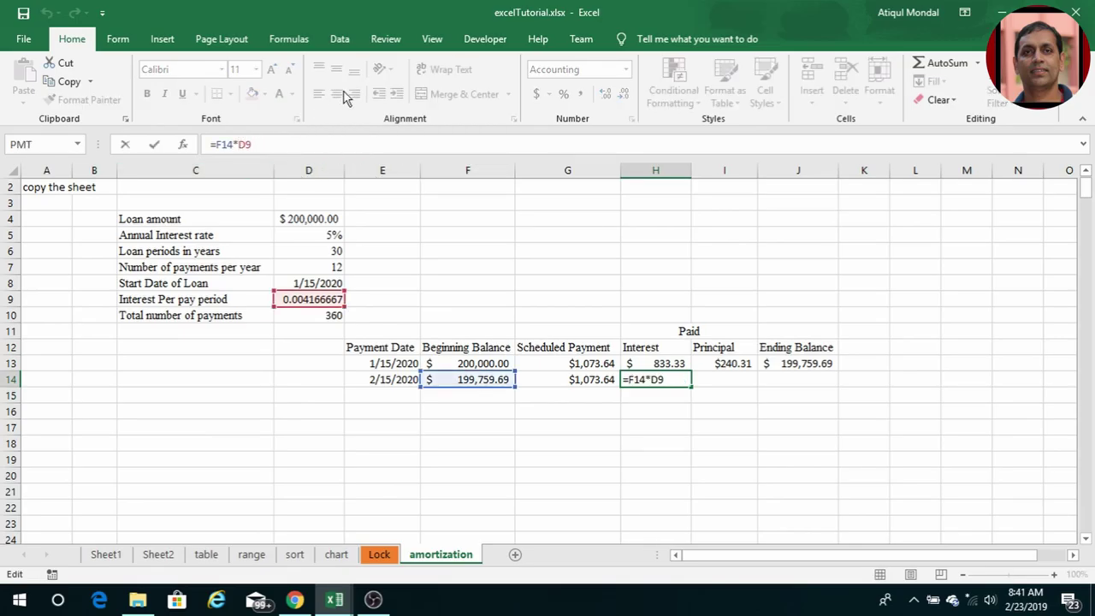
{"action": "type", "text": "$D$"}
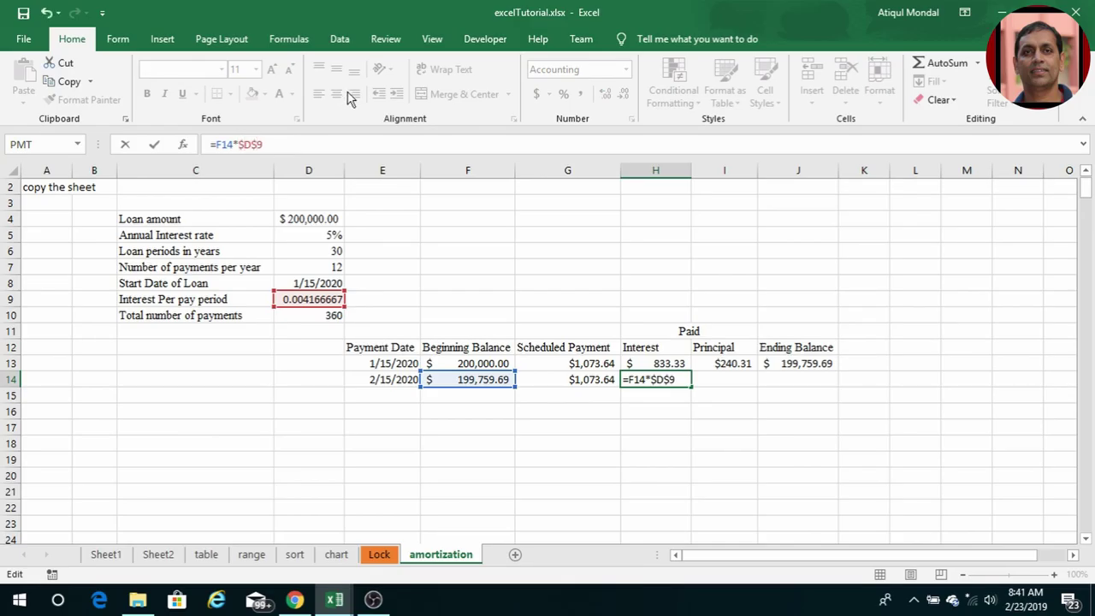
{"action": "key", "text": "Return"}
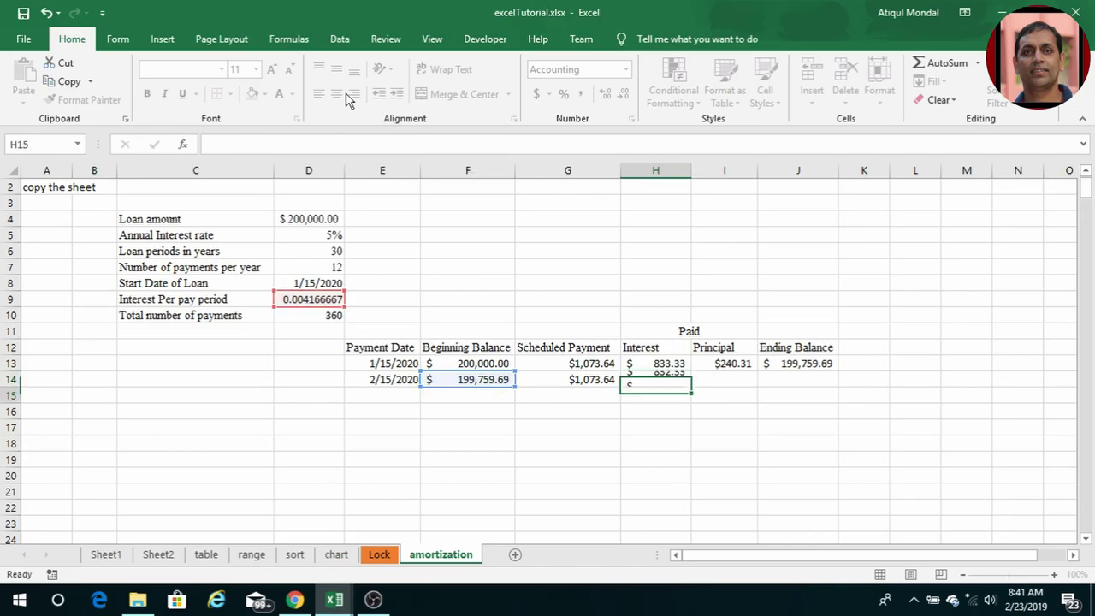
{"action": "left_click", "coordinate": [738, 380]}
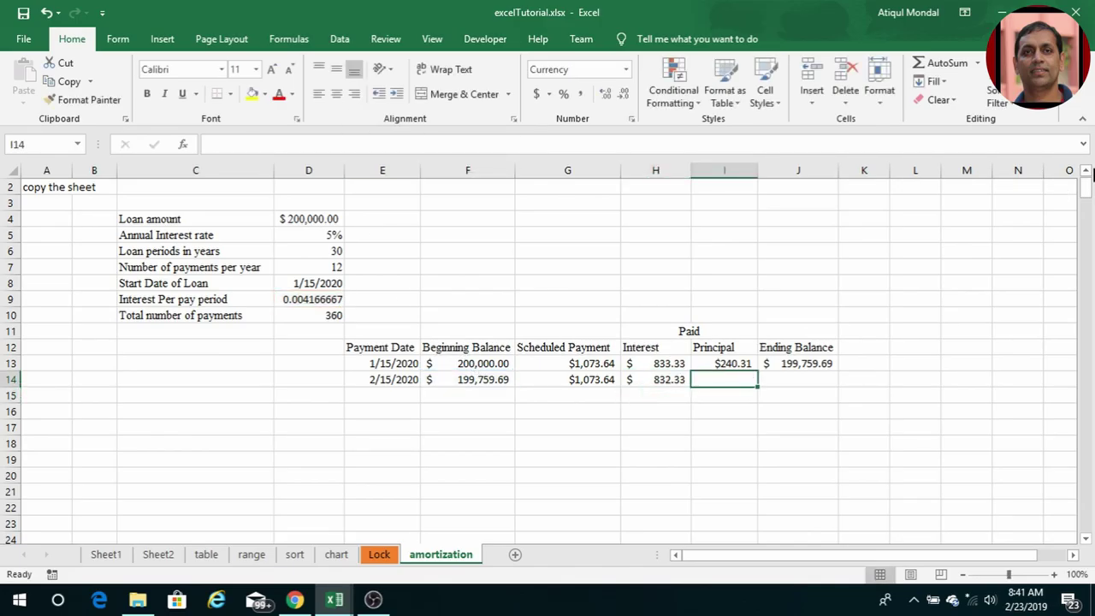
Step: Compute principal in I14 as =G14-H14, giving $241.31
{"action": "type", "text": "="}
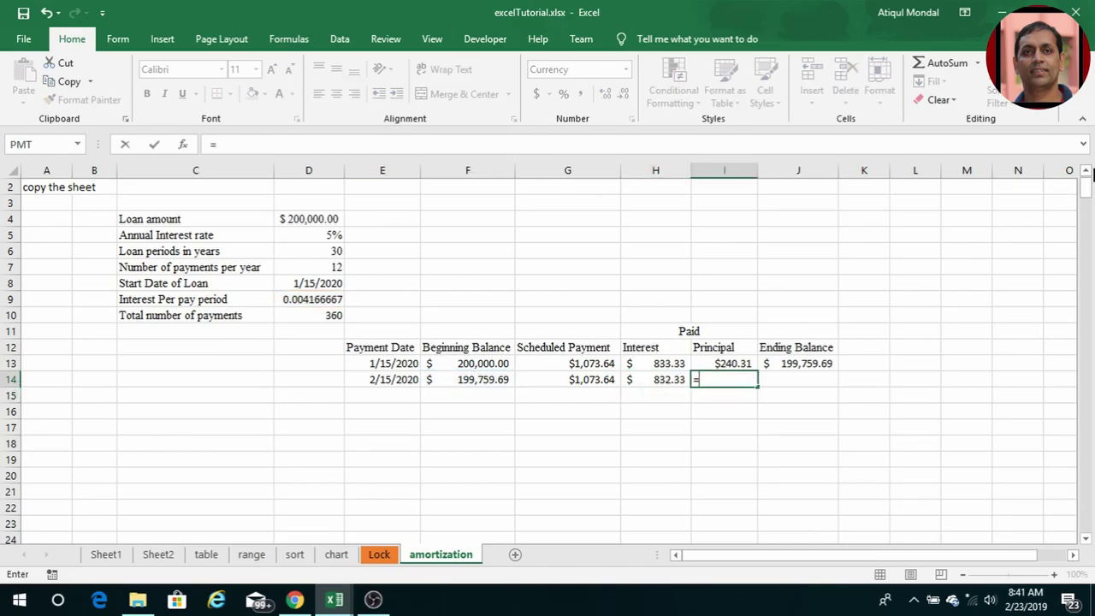
{"action": "left_click", "coordinate": [601, 377]}
{"action": "type", "text": "-"}
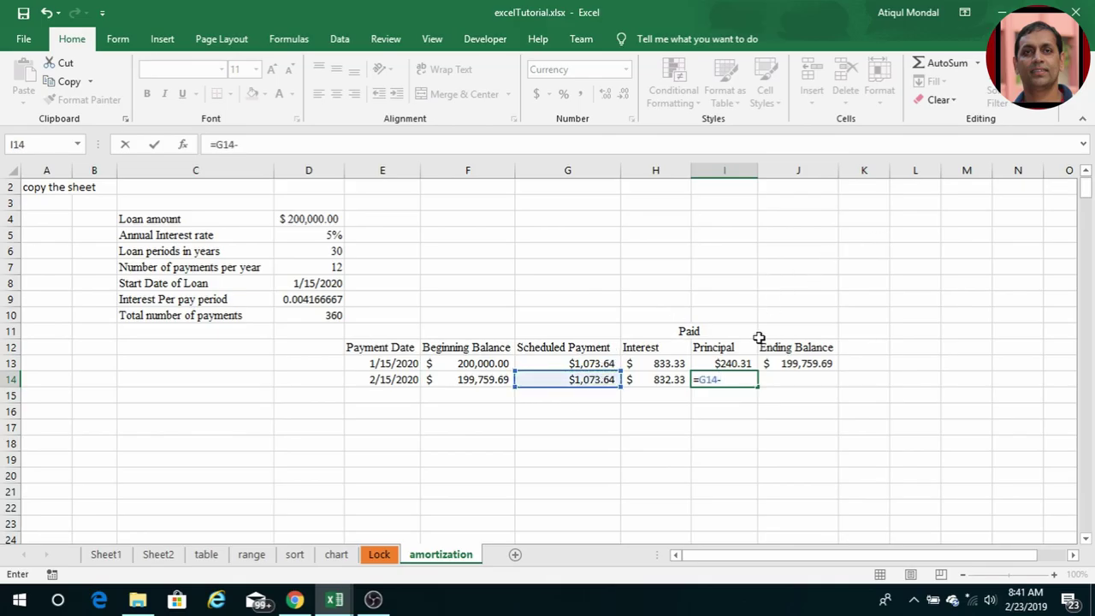
{"action": "left_click", "coordinate": [667, 379]}
{"action": "key", "text": "Return"}
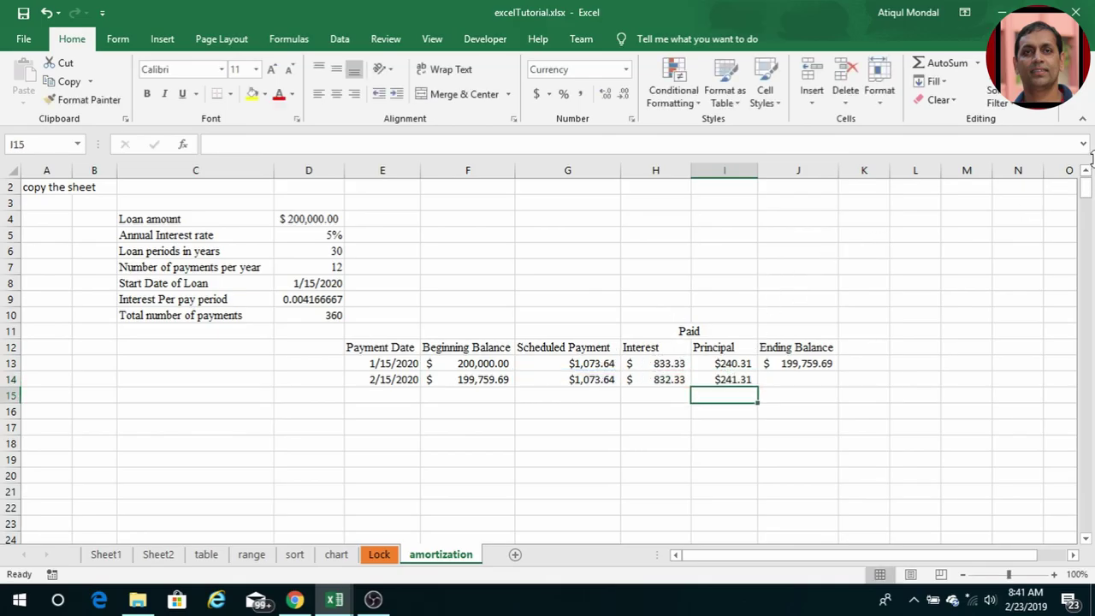
Step: Compute the ending balance in J14 as =F14-I14, giving $199,518.38
{"action": "left_click", "coordinate": [821, 377]}
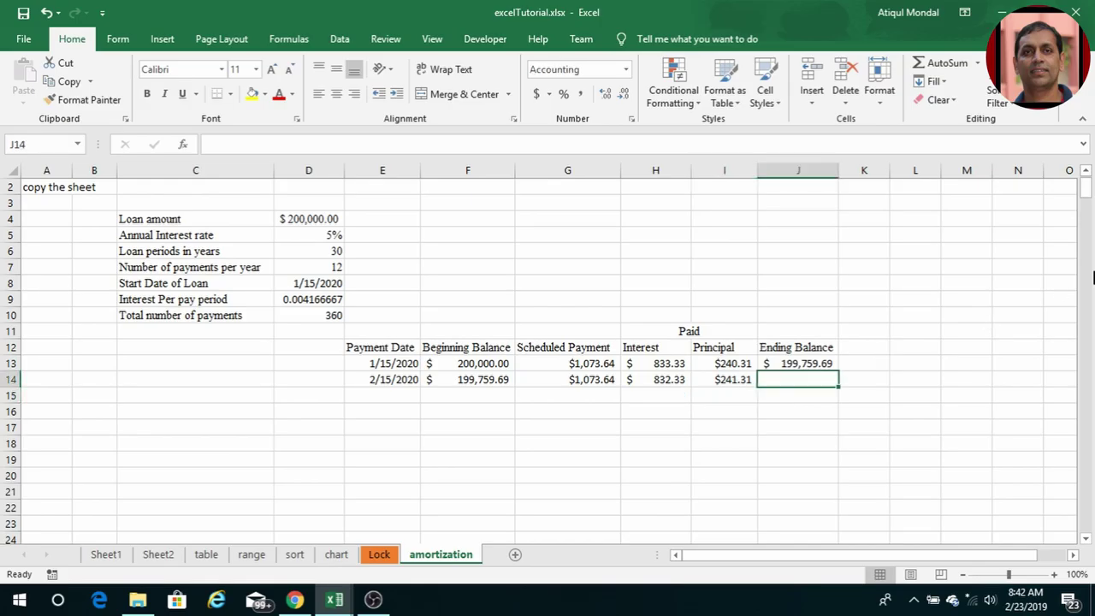
{"action": "type", "text": "="}
{"action": "left_click", "coordinate": [491, 381]}
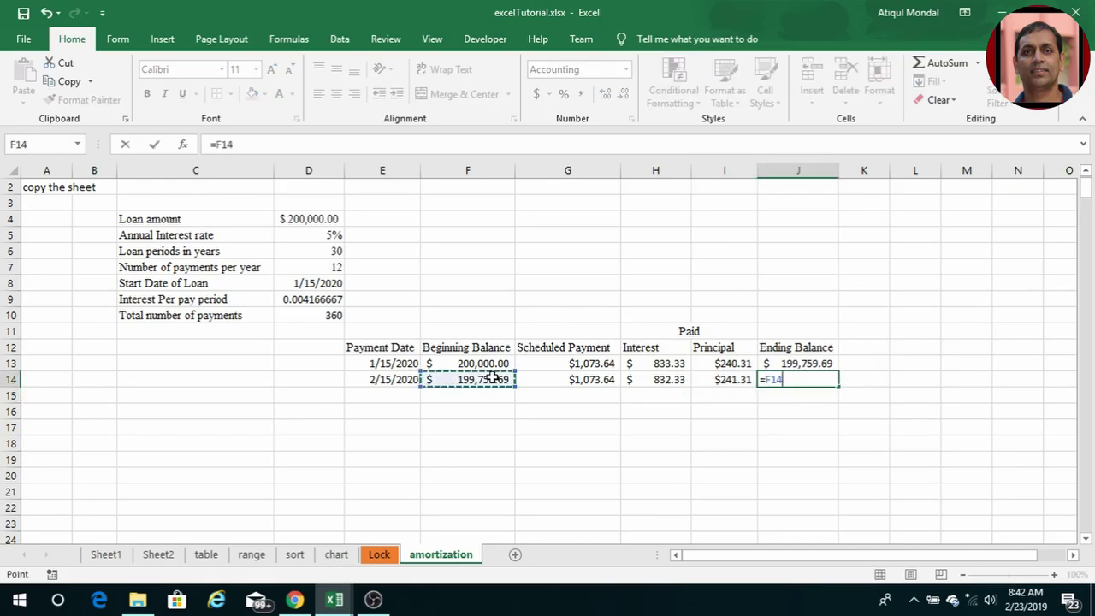
{"action": "type", "text": "-"}
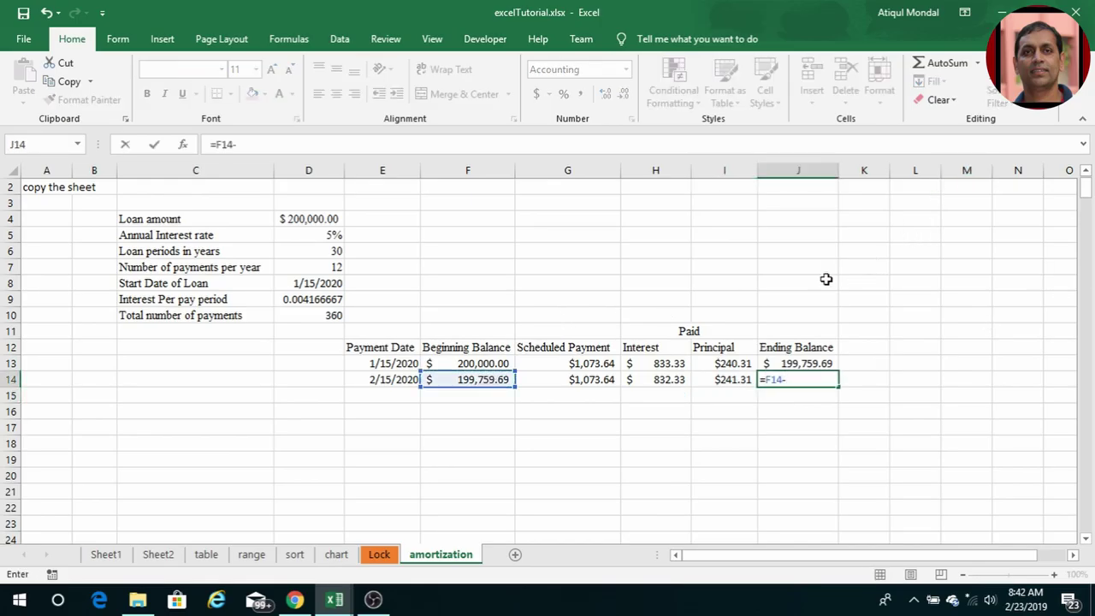
{"action": "left_click", "coordinate": [717, 380]}
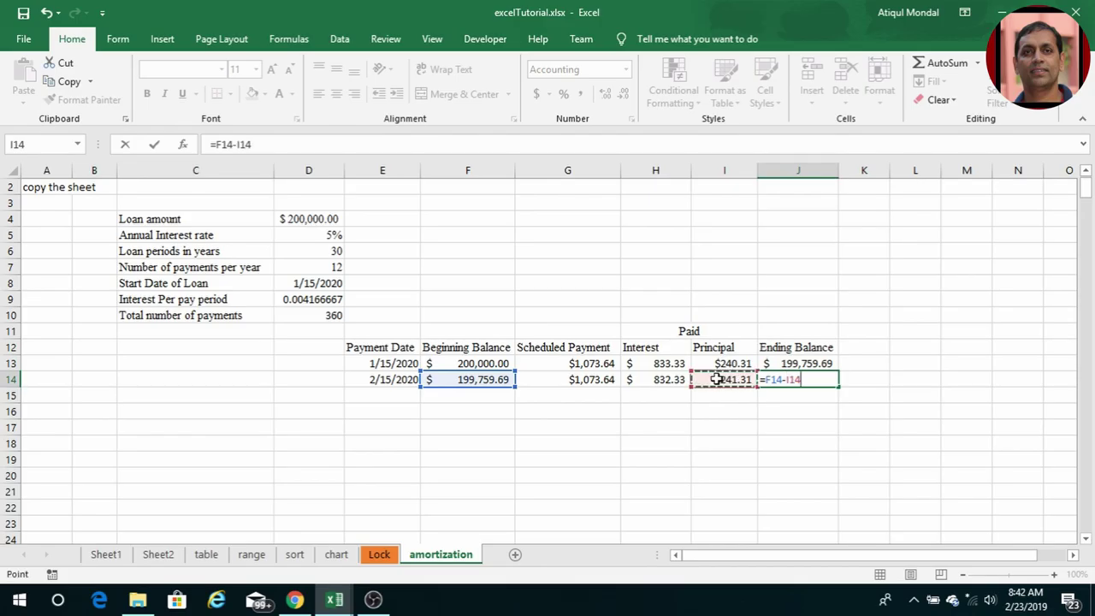
{"action": "key", "text": "Return"}
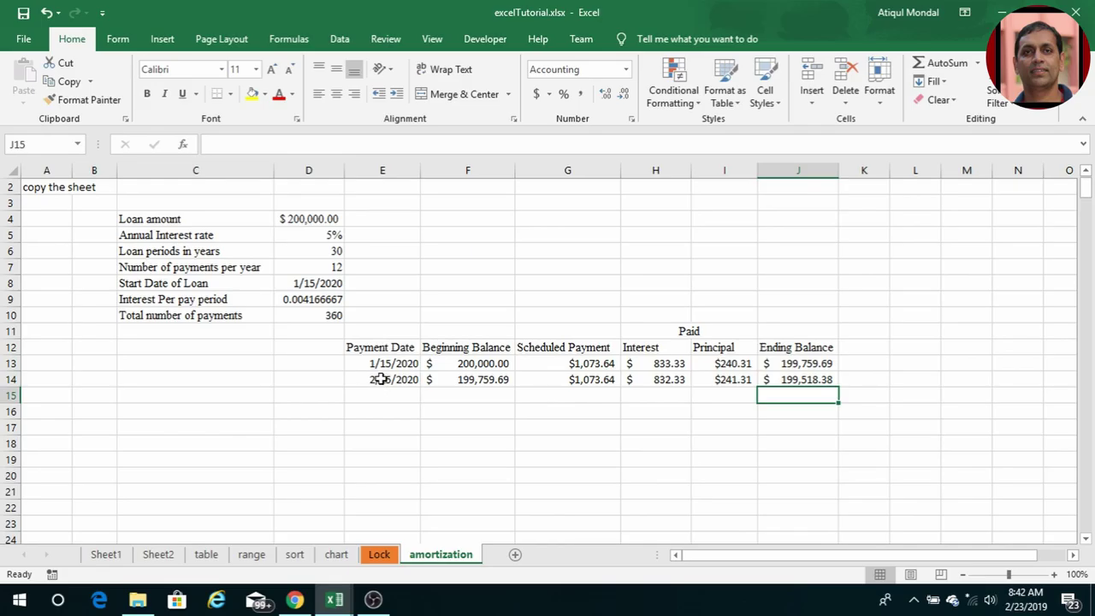
Step: Fill E14:J14 down to row 372, ending 12/15/2049 with a zero balance
{"action": "left_click_drag", "start_coordinate": [381, 380], "coordinate": [789, 380]}
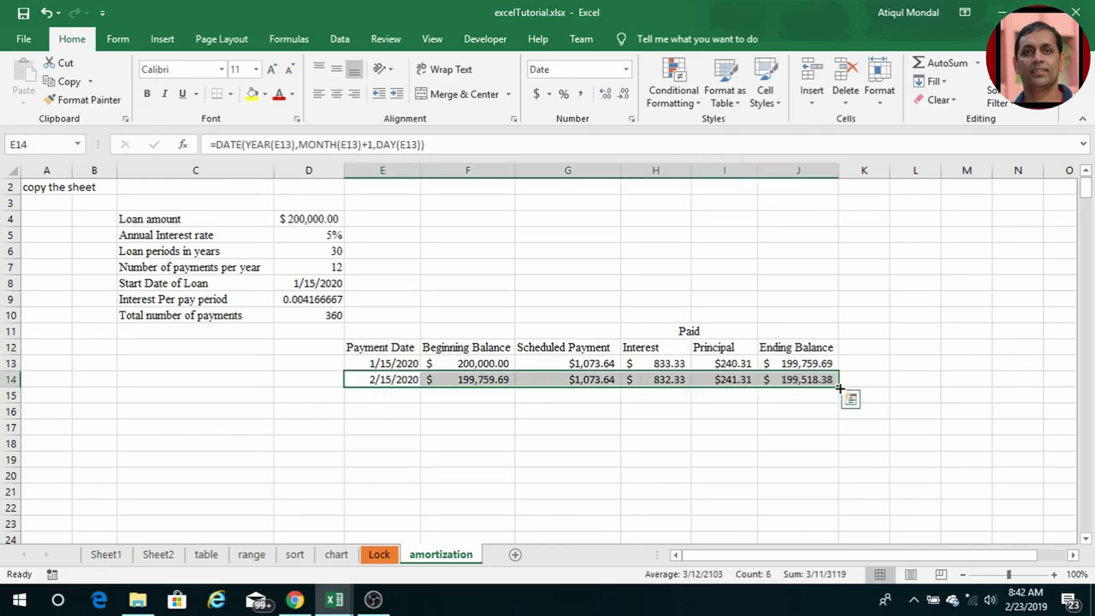
{"action": "left_click_drag", "start_coordinate": [839, 387], "coordinate": [841, 440]}
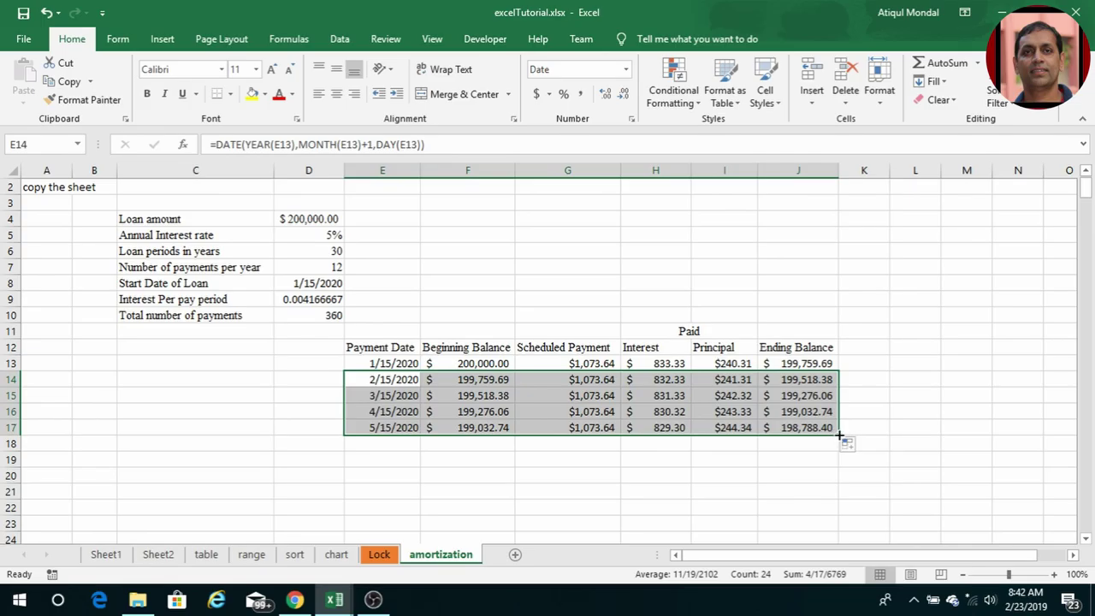
{"action": "left_click_drag", "start_coordinate": [839, 435], "coordinate": [841, 463]}
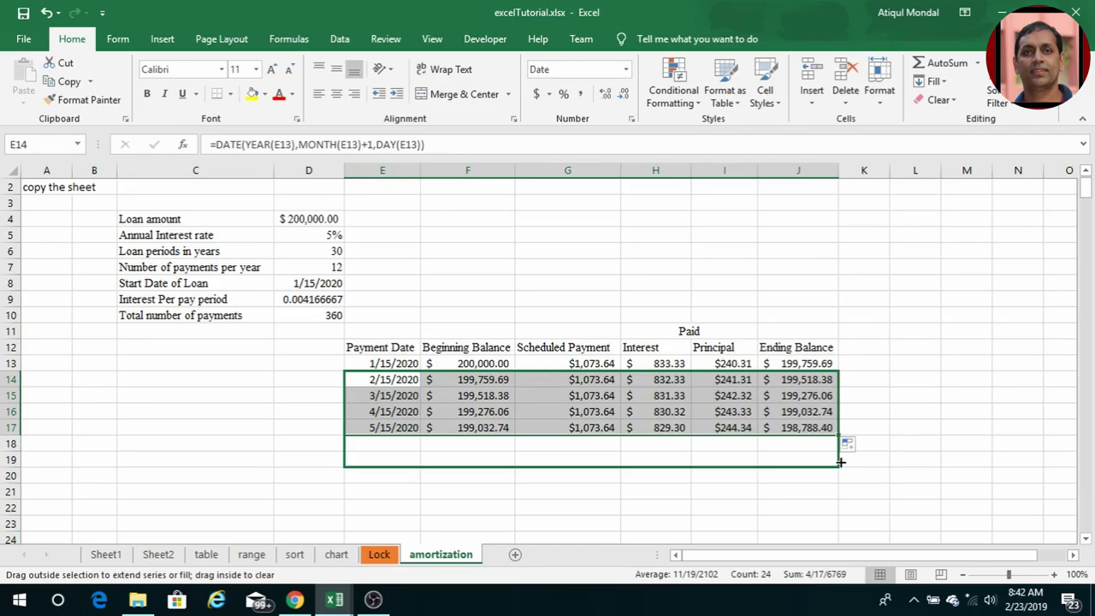
{"action": "left_click_drag", "start_coordinate": [841, 462], "coordinate": [843, 593]}
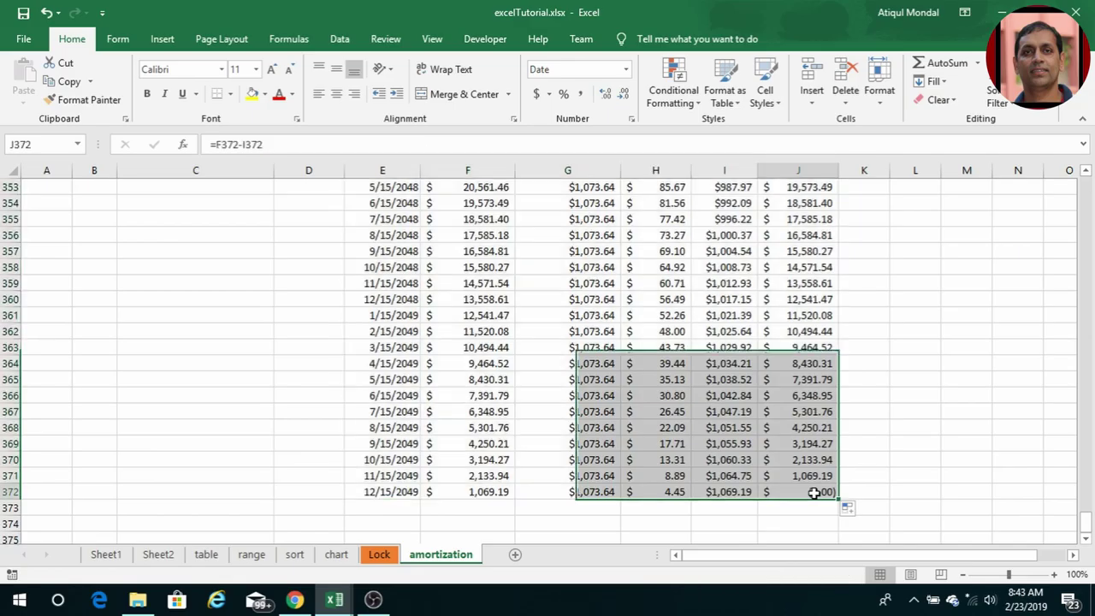
{"action": "left_click", "coordinate": [815, 493]}
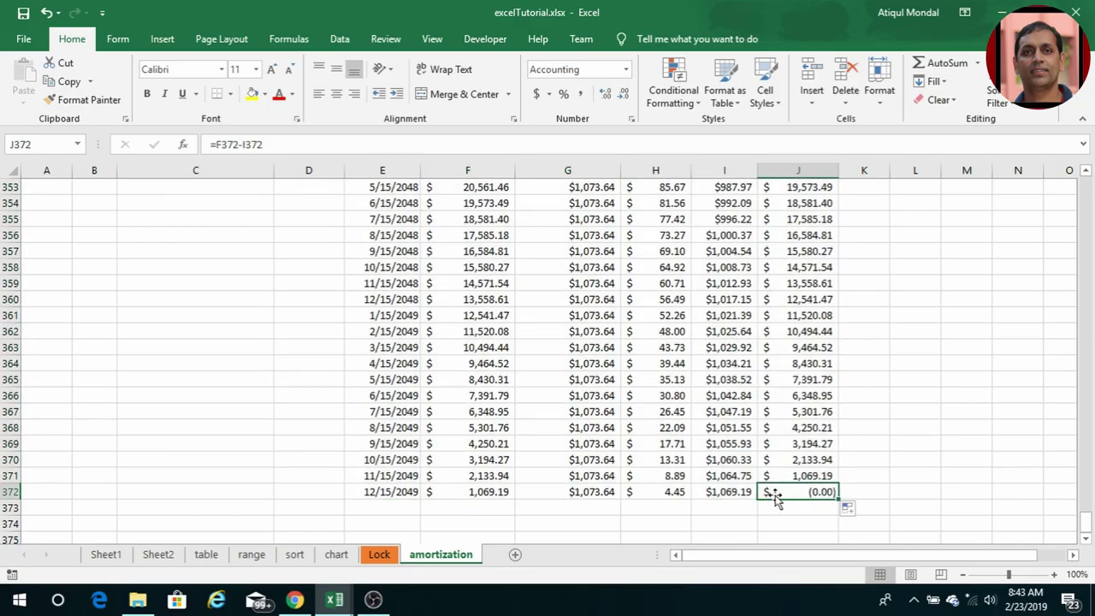
Step: AutoSum principal in I373 ($200,000.00) and interest in H373 ($186,511.57)
{"action": "left_click", "coordinate": [724, 509]}
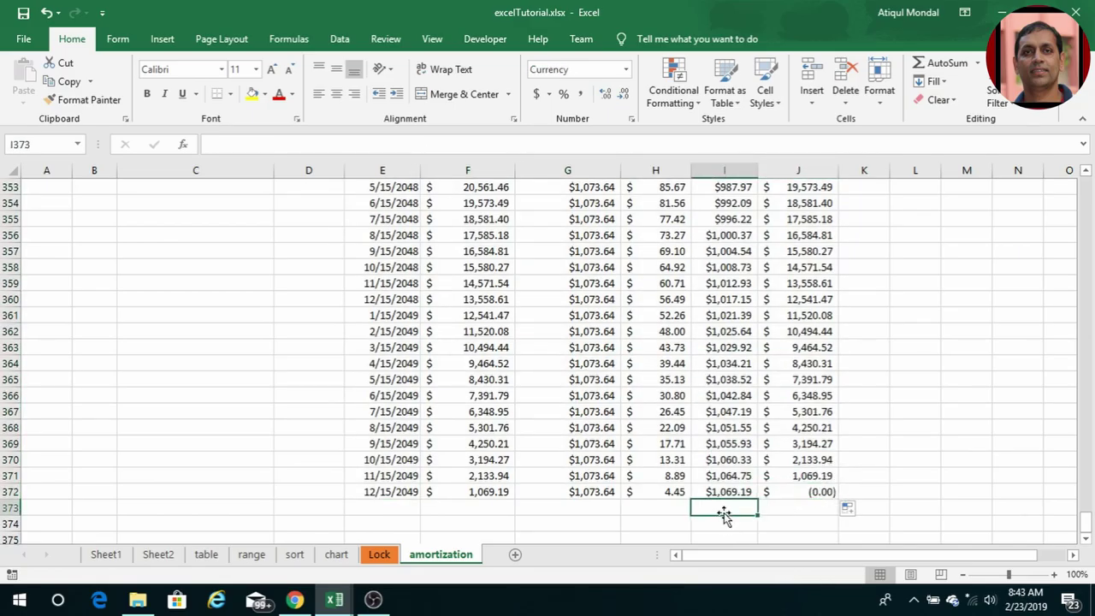
{"action": "left_click", "coordinate": [946, 64]}
{"action": "key", "text": "Return"}
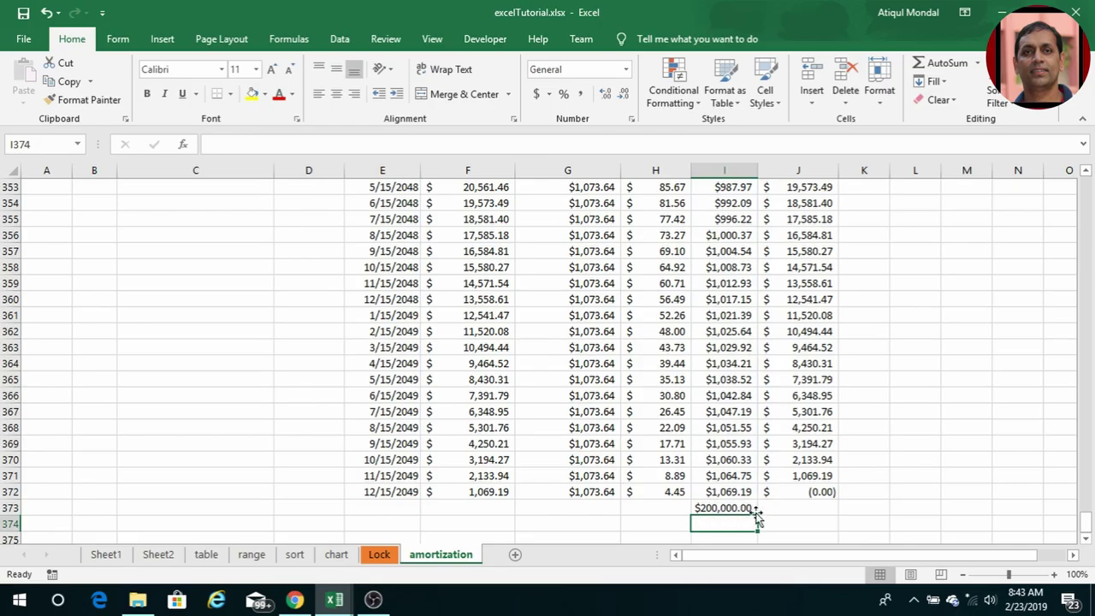
{"action": "left_click", "coordinate": [660, 508]}
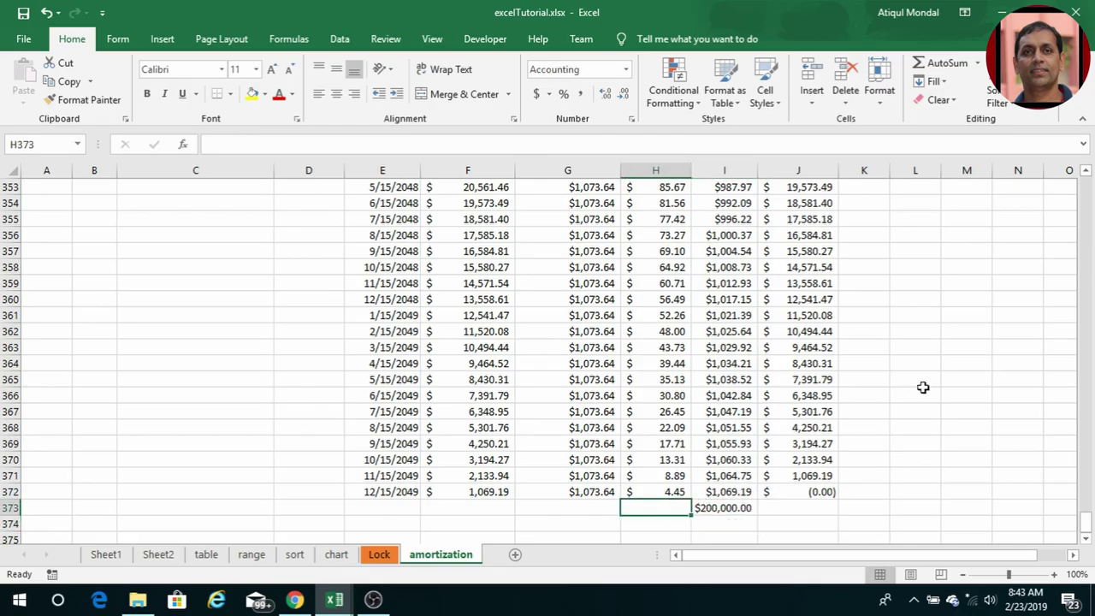
{"action": "left_click", "coordinate": [955, 71]}
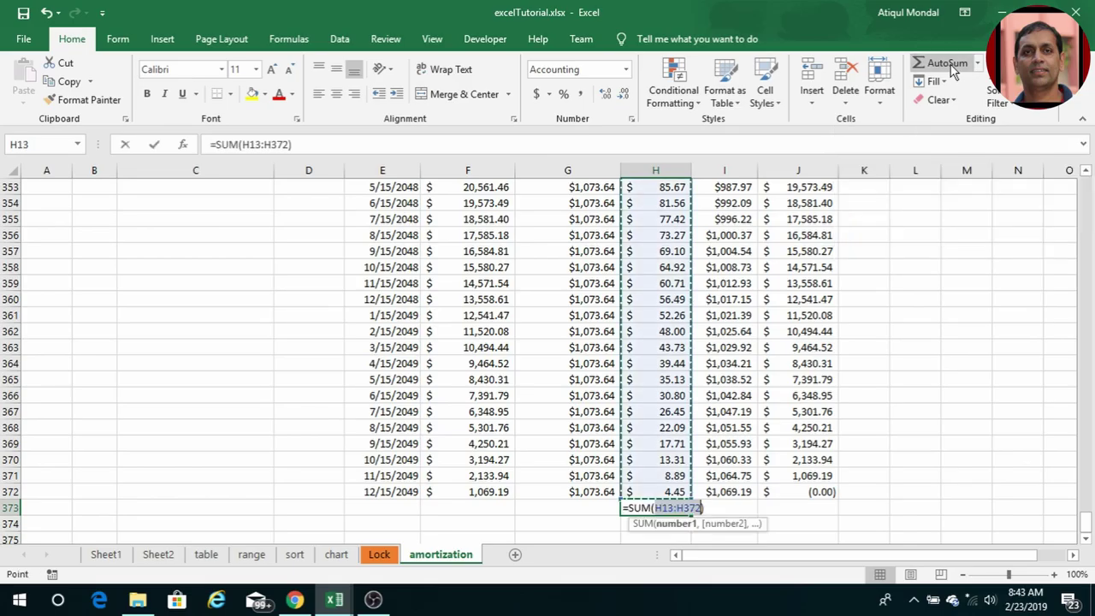
{"action": "key", "text": "Return"}
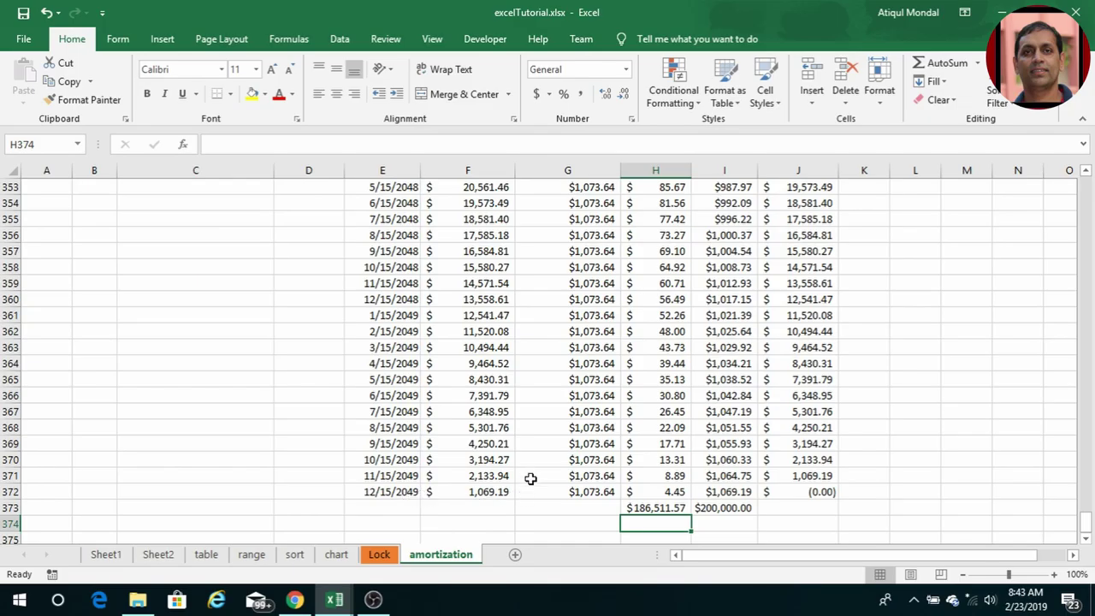
Step: Scroll the amortization sheet up from row 373 back to the loan inputs at row 1
{"action": "scroll", "coordinate": [527, 481], "scroll_direction": "up", "scroll_amount": 20}
{"action": "scroll", "coordinate": [529, 480], "scroll_direction": "up", "scroll_amount": 20}
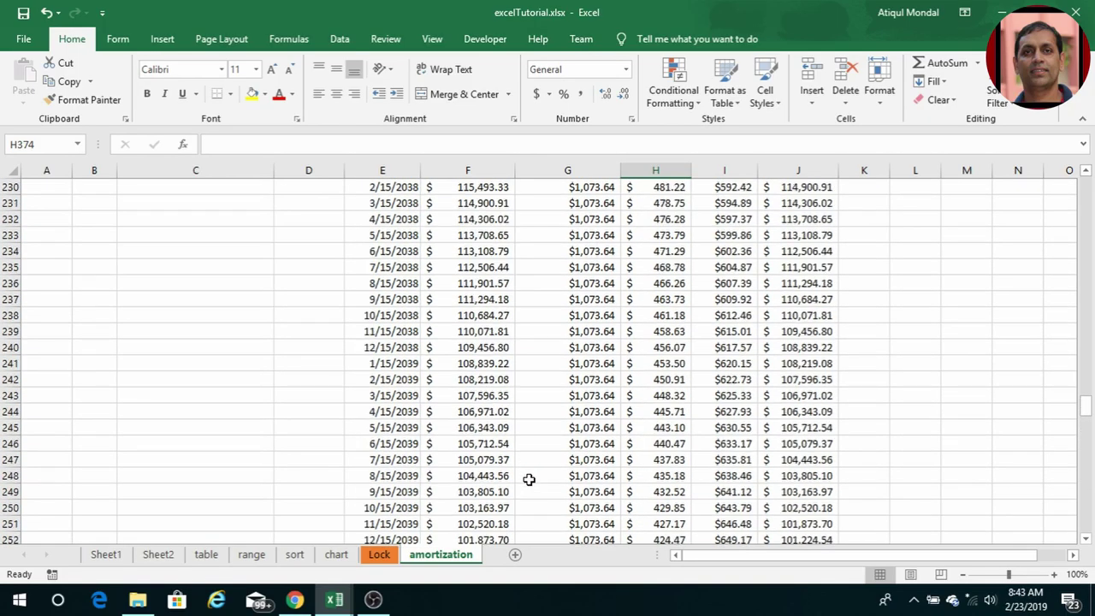
{"action": "scroll", "coordinate": [531, 481], "scroll_direction": "up", "scroll_amount": 20}
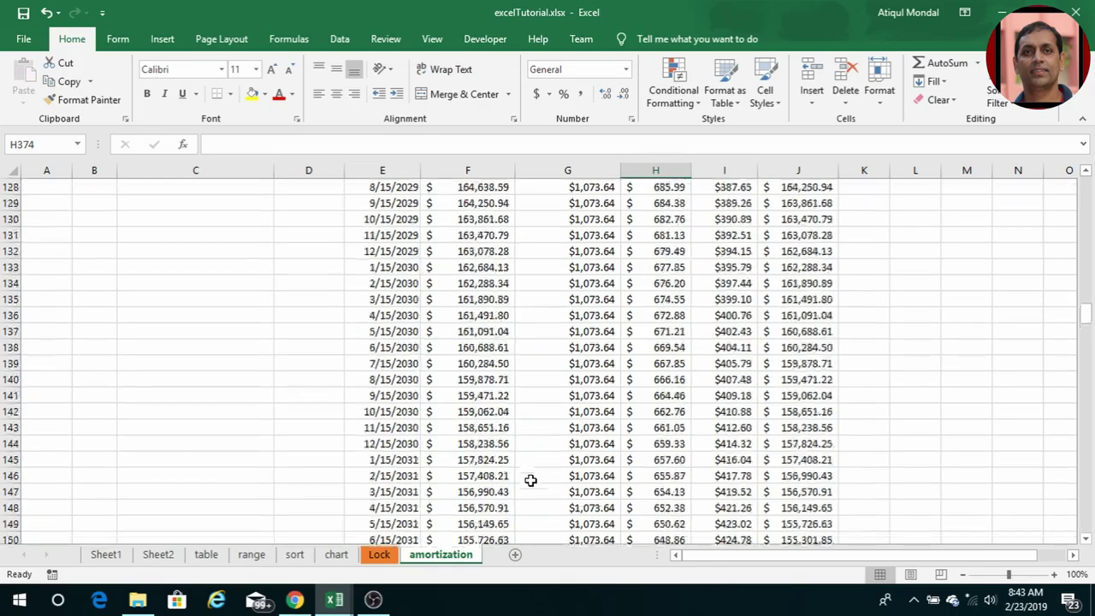
{"action": "scroll", "coordinate": [532, 482], "scroll_direction": "up", "scroll_amount": 19}
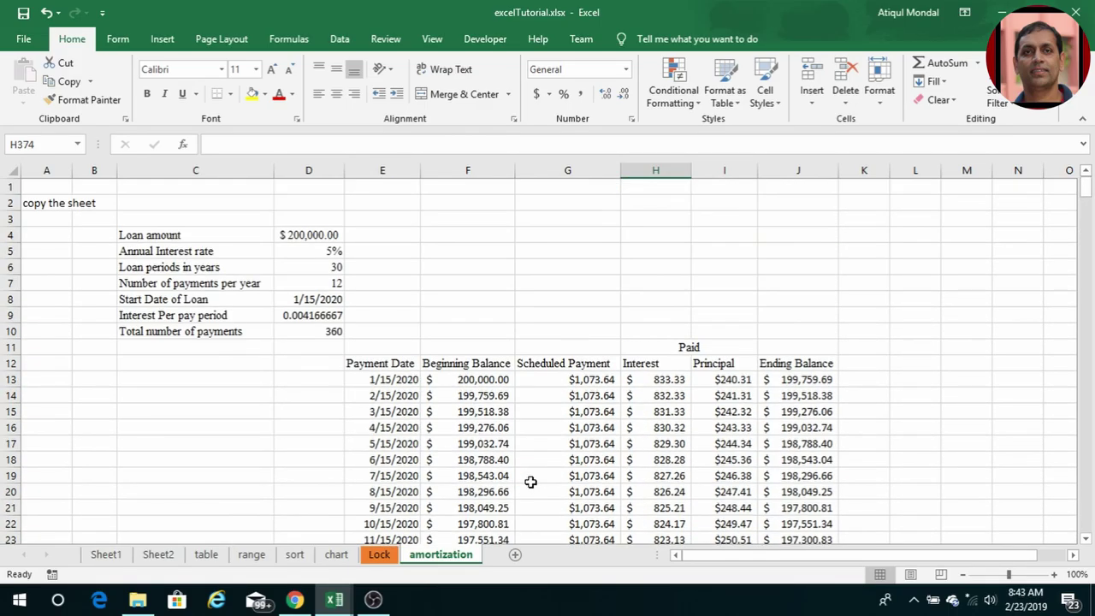
Step: Create a new workbook, LoanAmortization1, from the Loan Amortization template
{"action": "left_click", "coordinate": [23, 41]}
{"action": "left_click", "coordinate": [32, 103]}
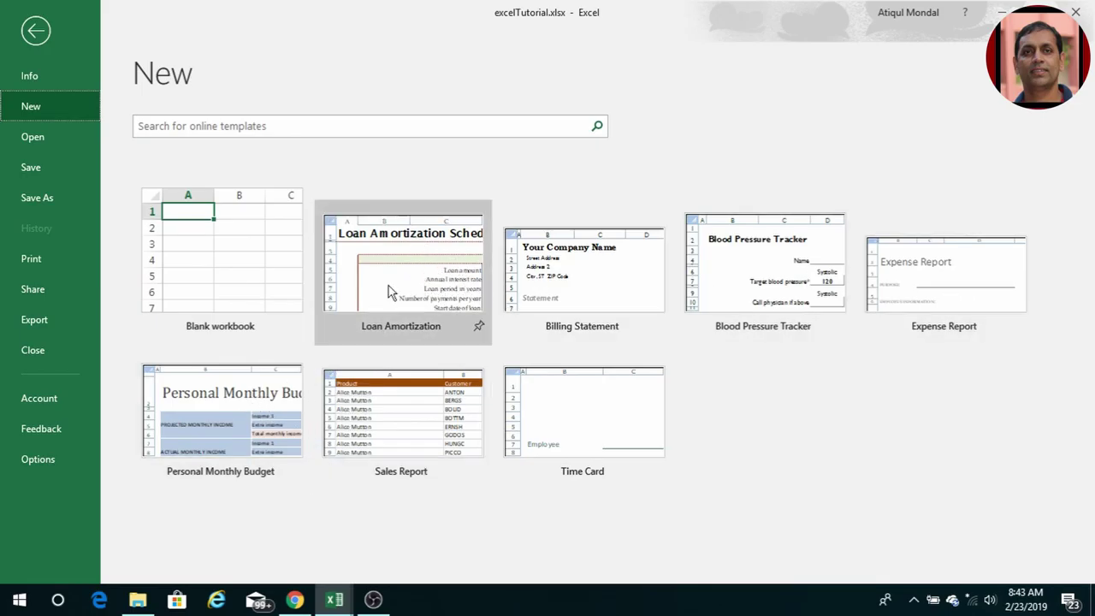
{"action": "double_click", "coordinate": [407, 270]}
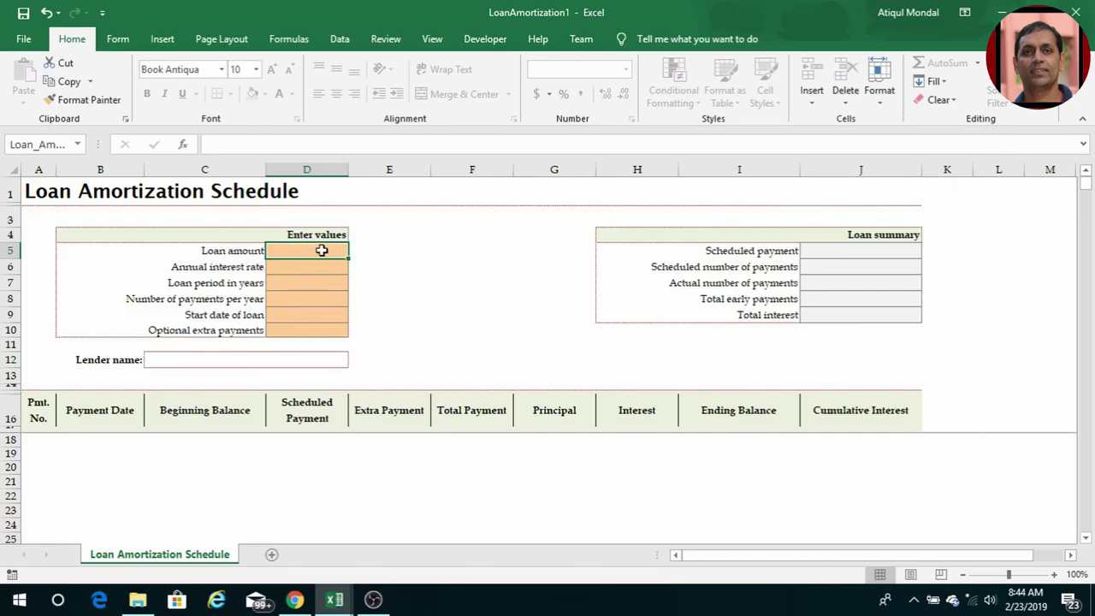
Step: Enter a $200,000 loan amount, 4.50% interest rate, 30-year term and 12 payments per year
{"action": "type", "text": "200000"}
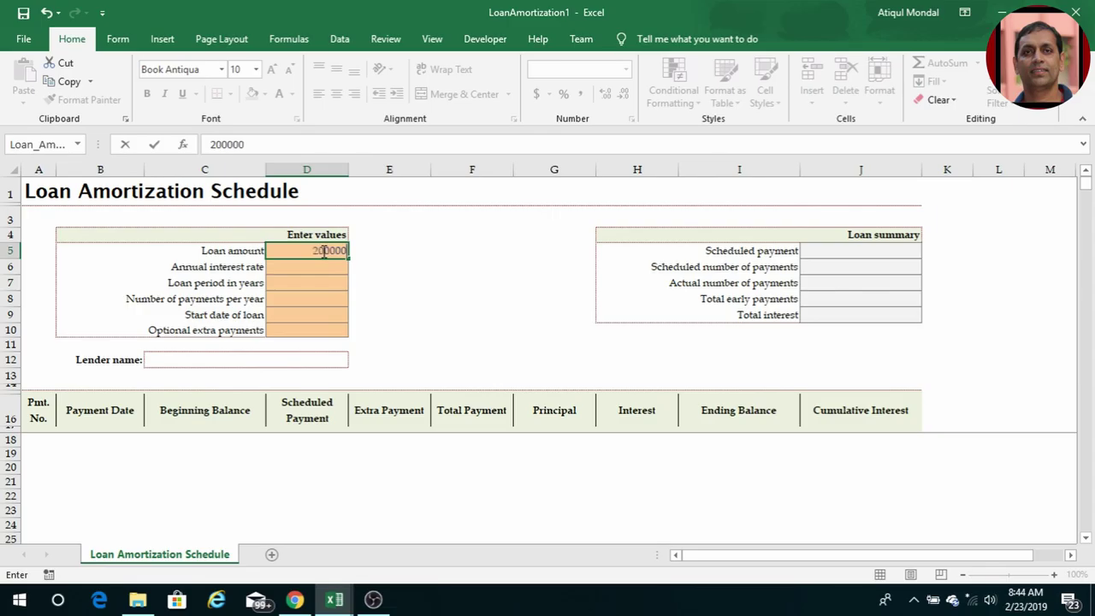
{"action": "key", "text": "Return"}
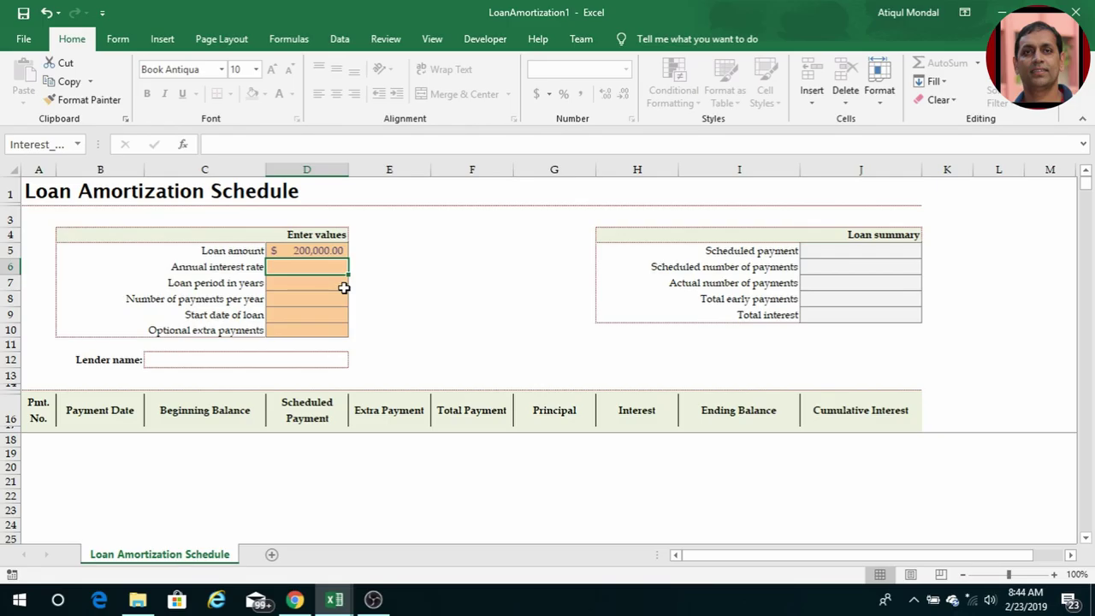
{"action": "type", "text": "4.5"}
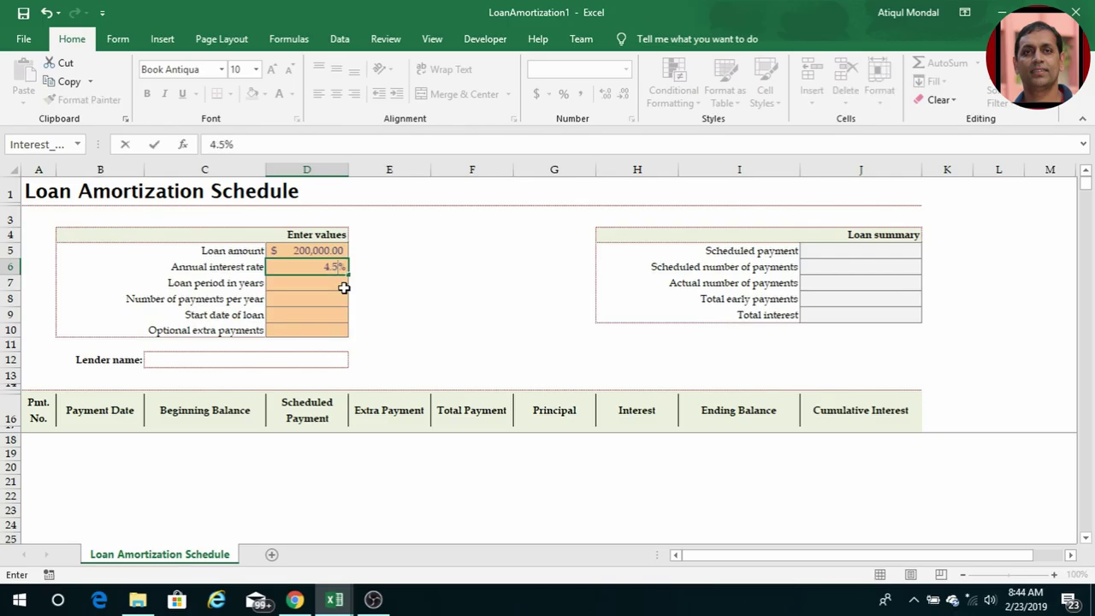
{"action": "key", "text": "Return"}
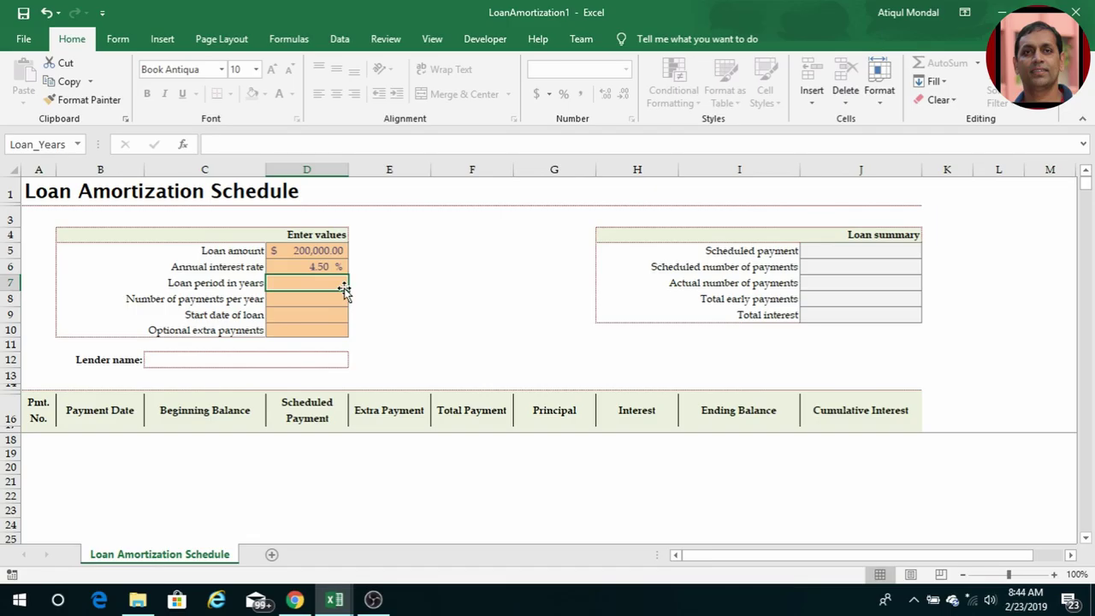
{"action": "type", "text": "30"}
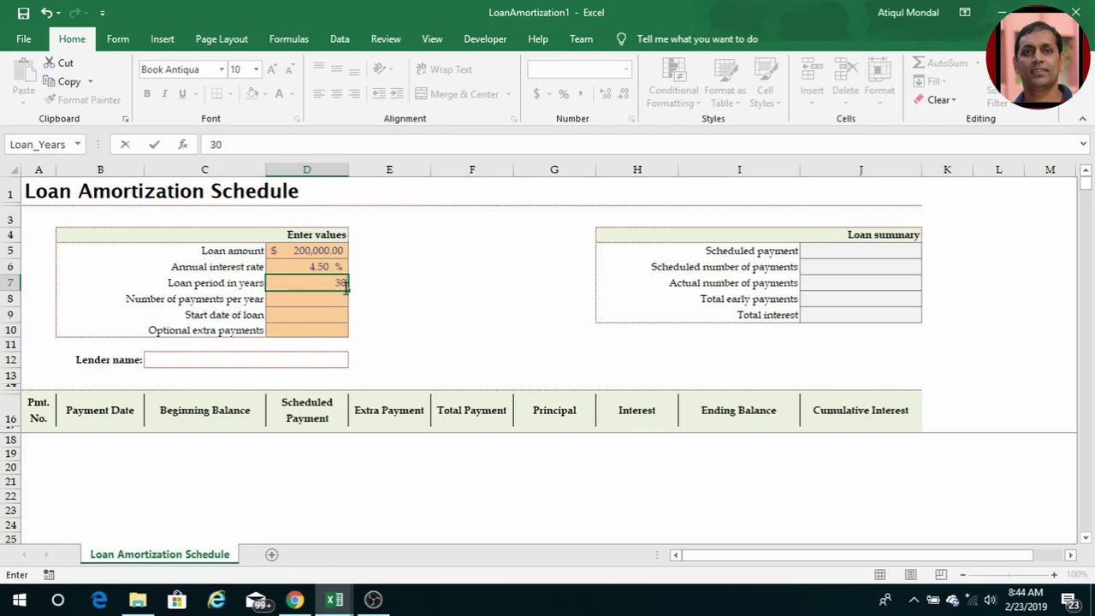
{"action": "key", "text": "Return"}
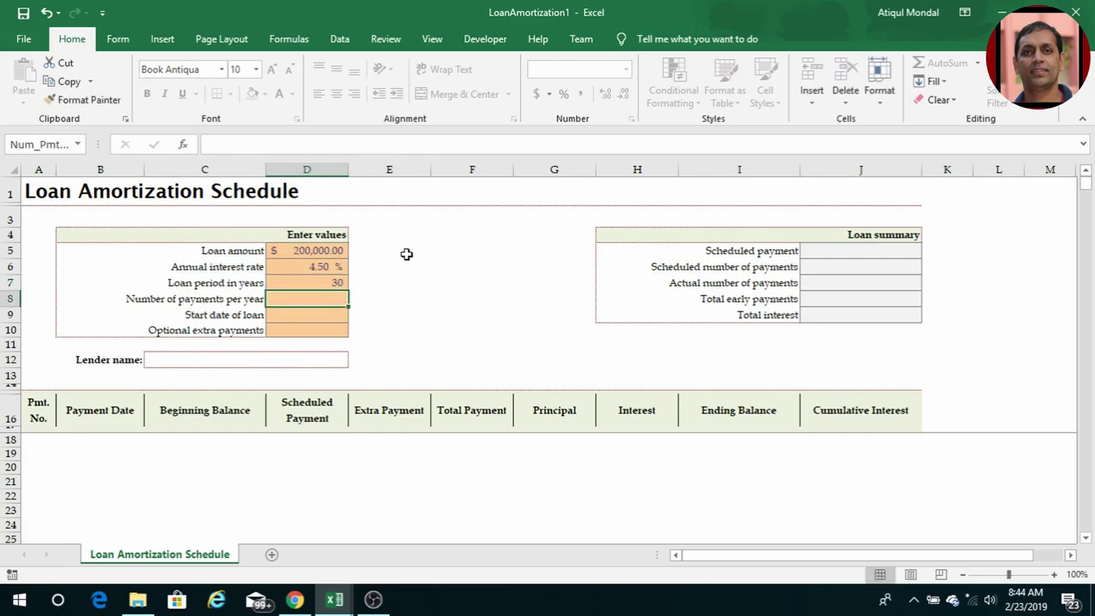
{"action": "type", "text": "1"}
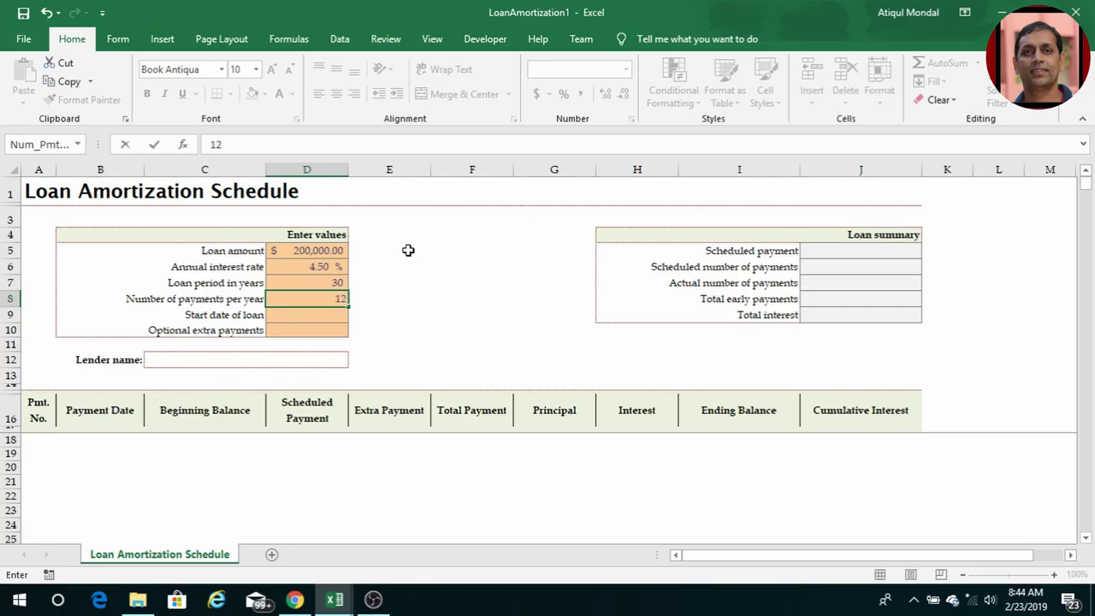
{"action": "type", "text": "2"}
{"action": "key", "text": "Return"}
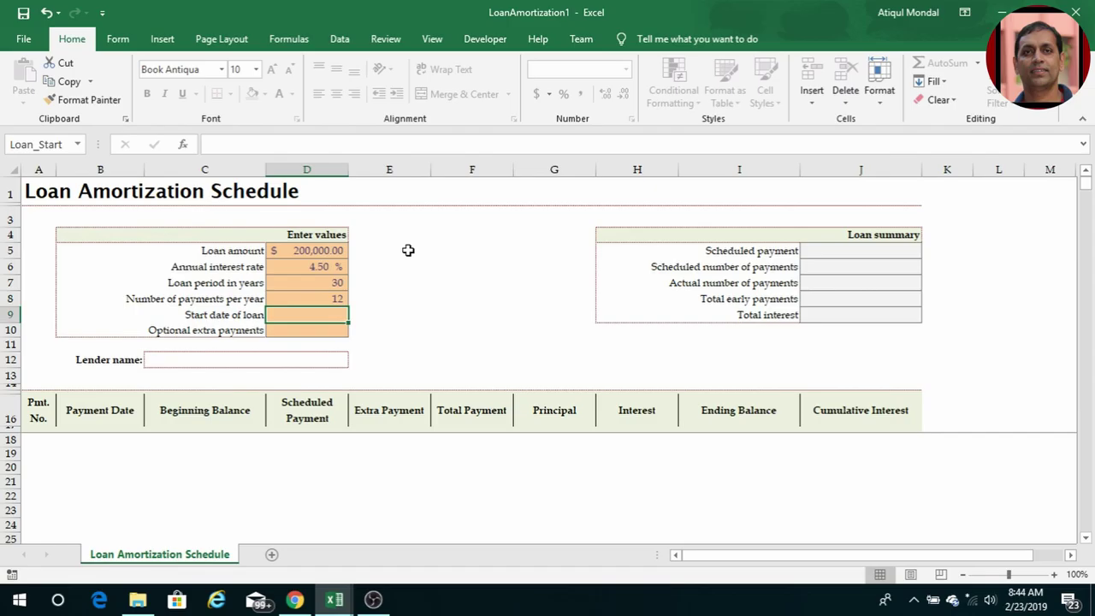
Step: Enter 01/15/2020 as the loan start date in D9
{"action": "type", "text": "01/"}
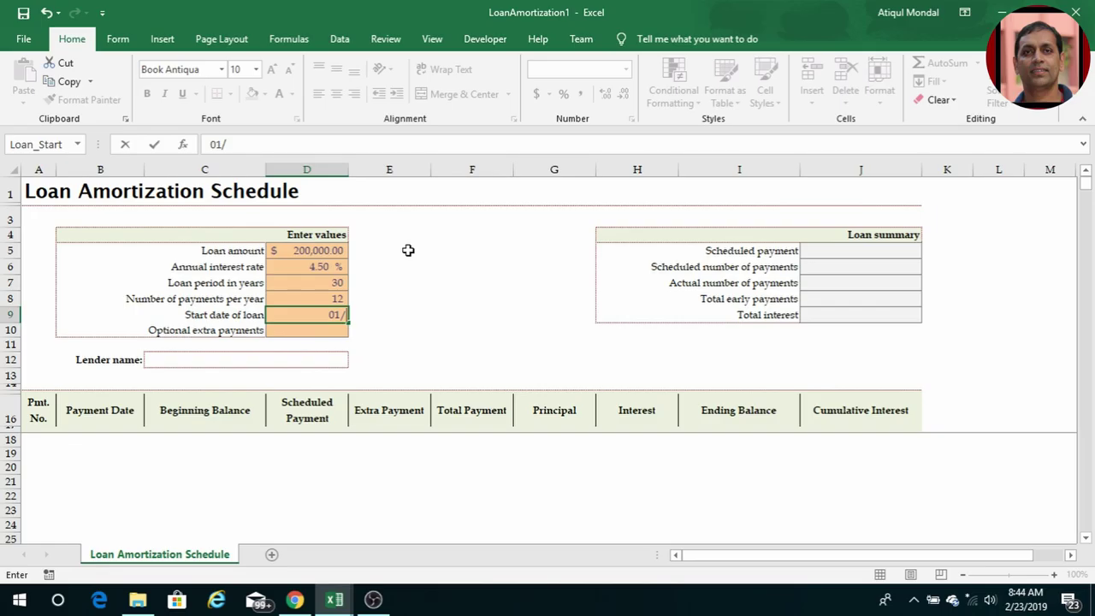
{"action": "type", "text": "15/22"}
{"action": "key", "text": "BackSpace"}
{"action": "type", "text": "020"}
Step: Commit the start date to generate the schedule, then add a $25.00 optional extra payment
{"action": "key", "text": "Return"}
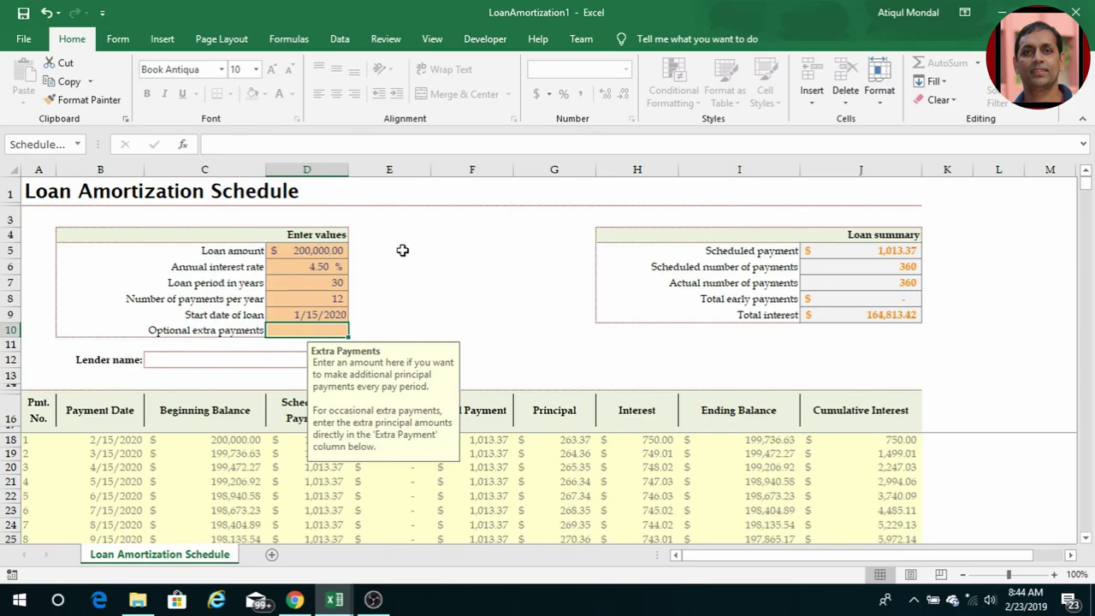
{"action": "type", "text": "25"}
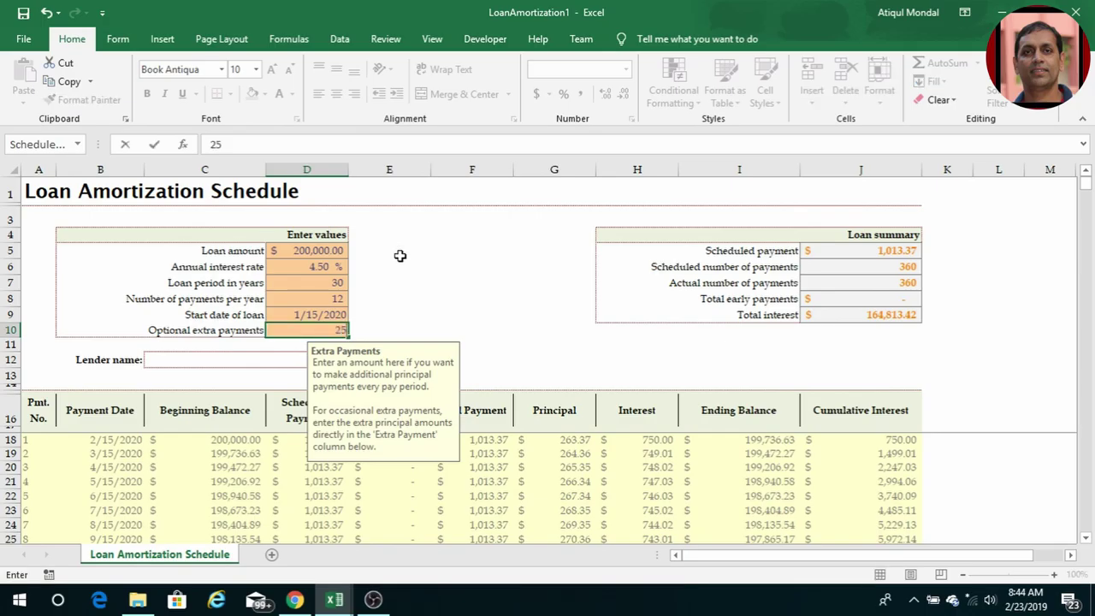
{"action": "key", "text": "Return"}
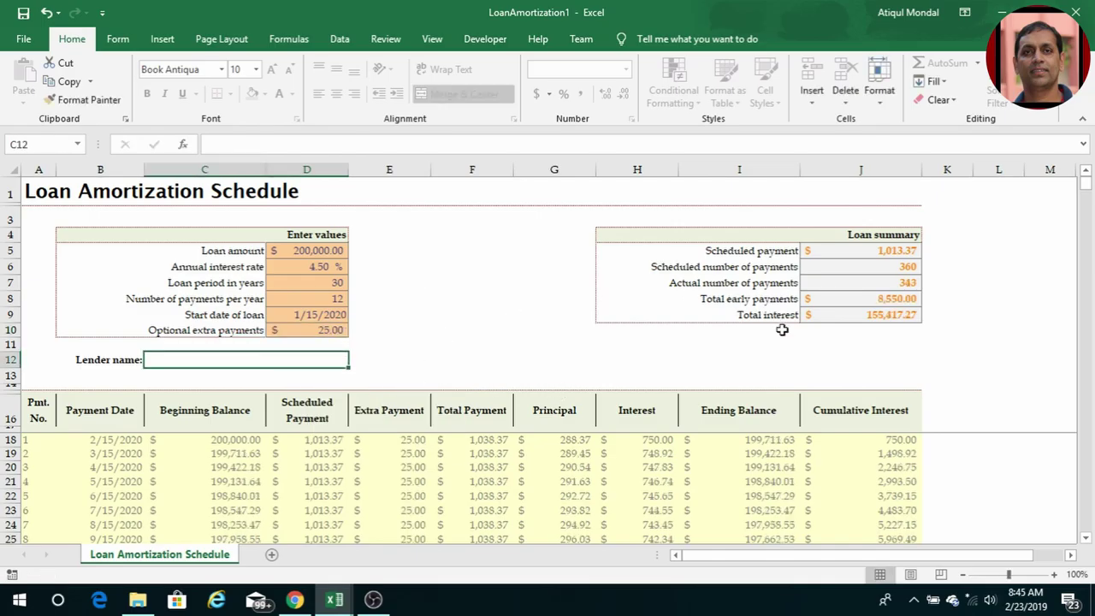